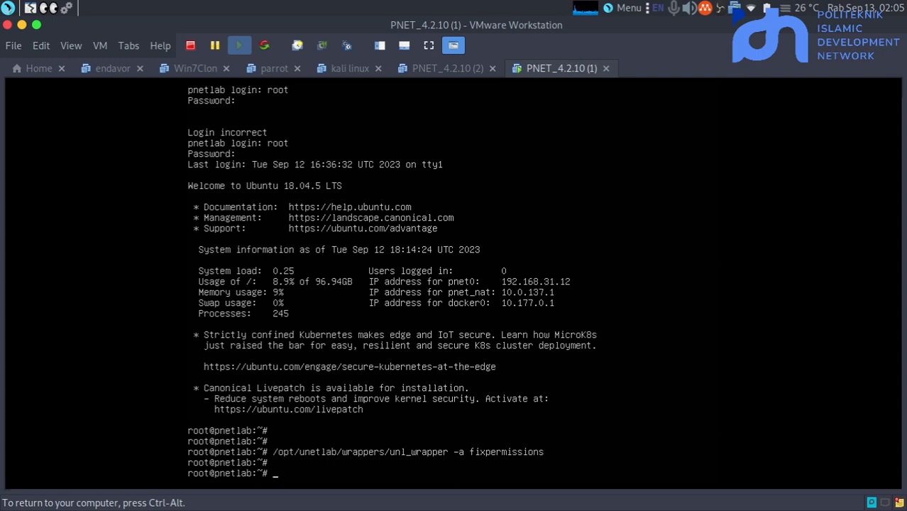
Release control from the PNETLab virtual machine console and switch to the lab topology in Chrome
key(ctrl+alt)
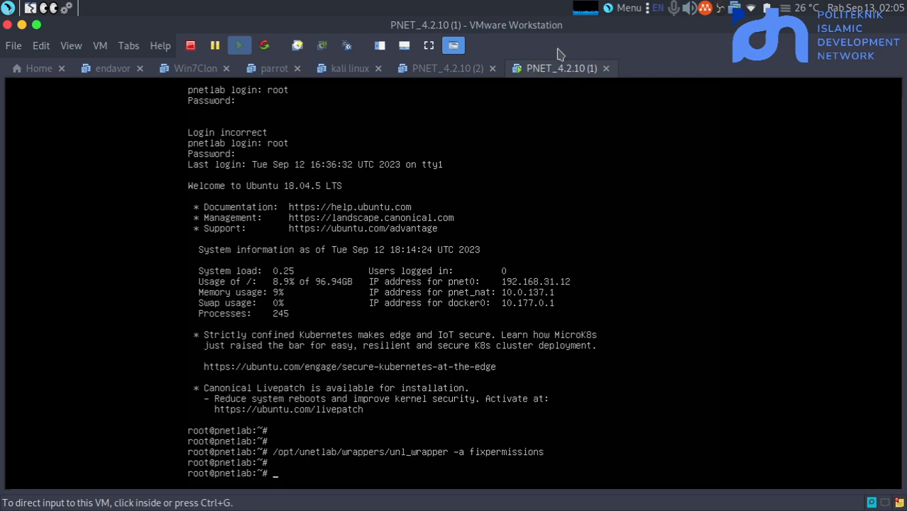
key(ctrl+g)
key(ctrl+alt)
key(alt+Tab)
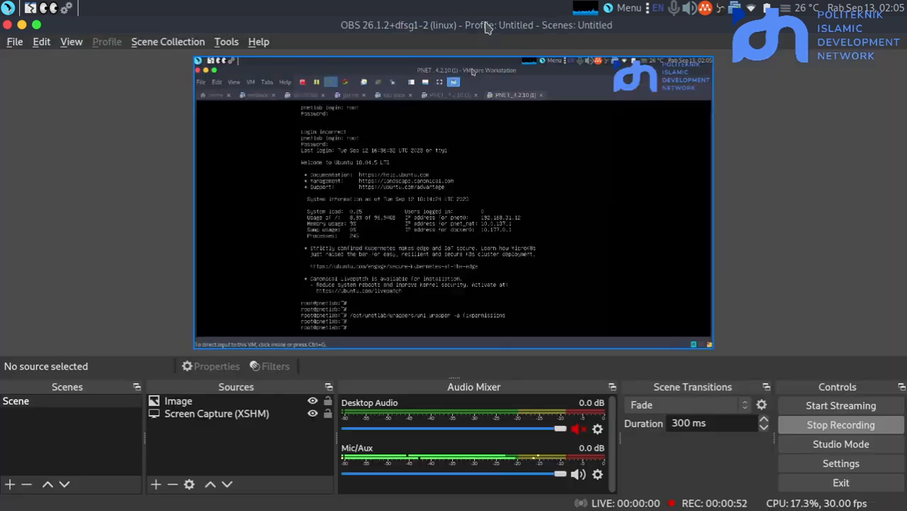
key(alt+Tab)
key(alt+Tab)
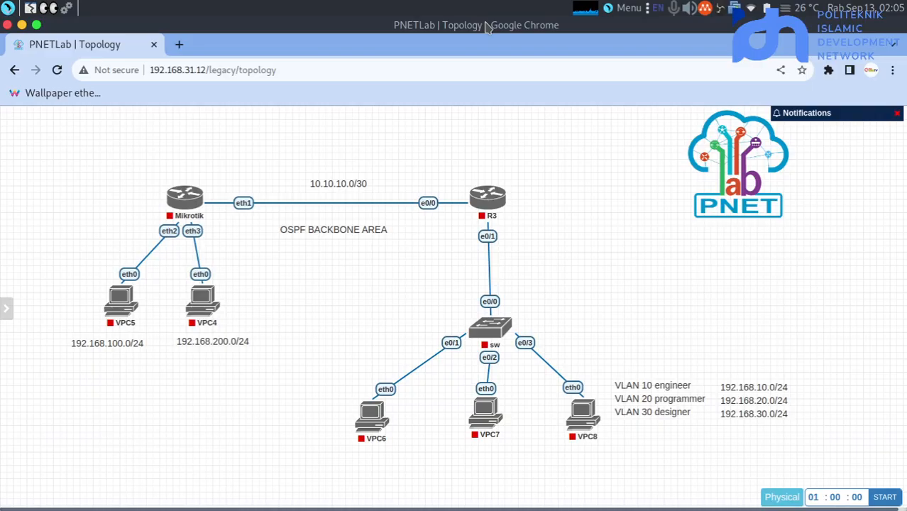
drag(487, 27, 541, 233)
double_click(521, 194)
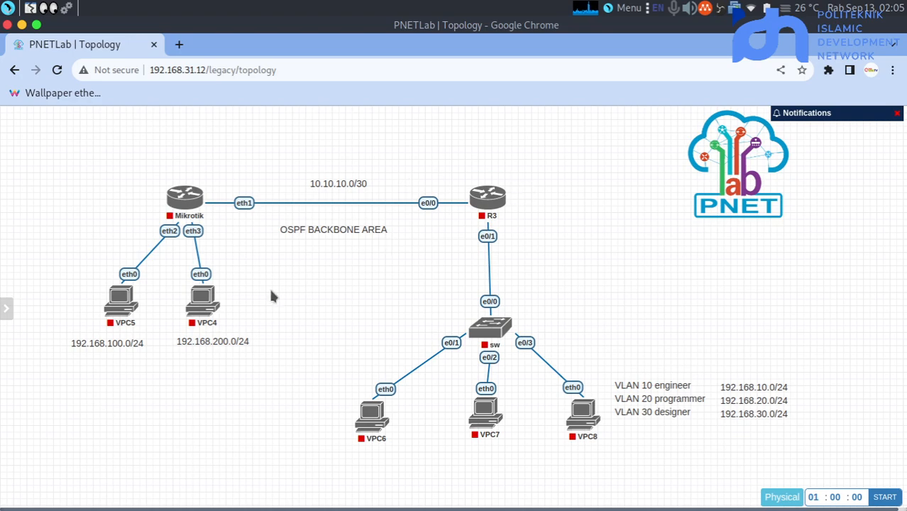
key(alt+Tab)
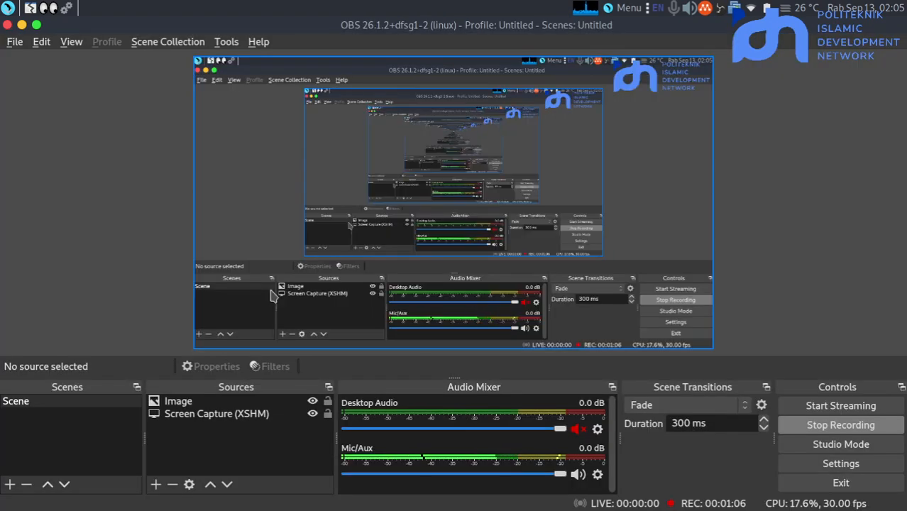
key(alt+Tab)
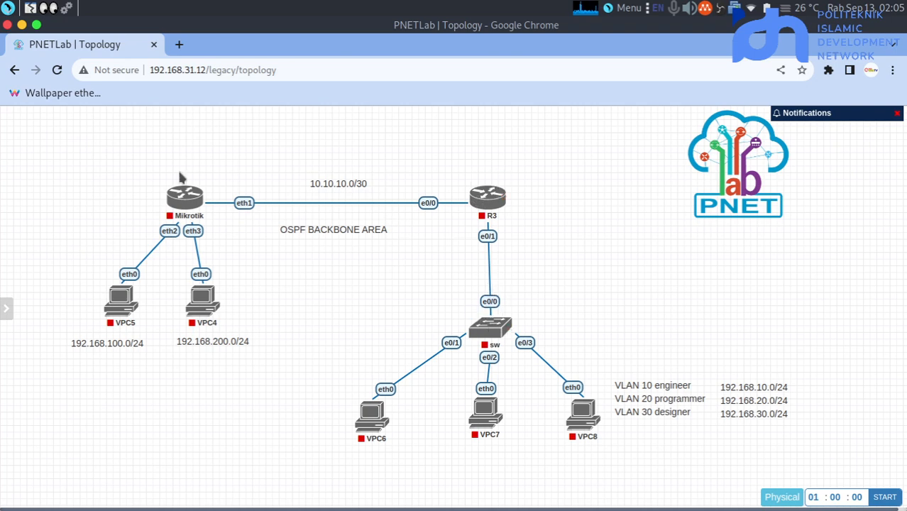
Examine the Mikrotik and R3 routers, the sw switch and the VPC groups in the topology
mouse_move(184, 199)
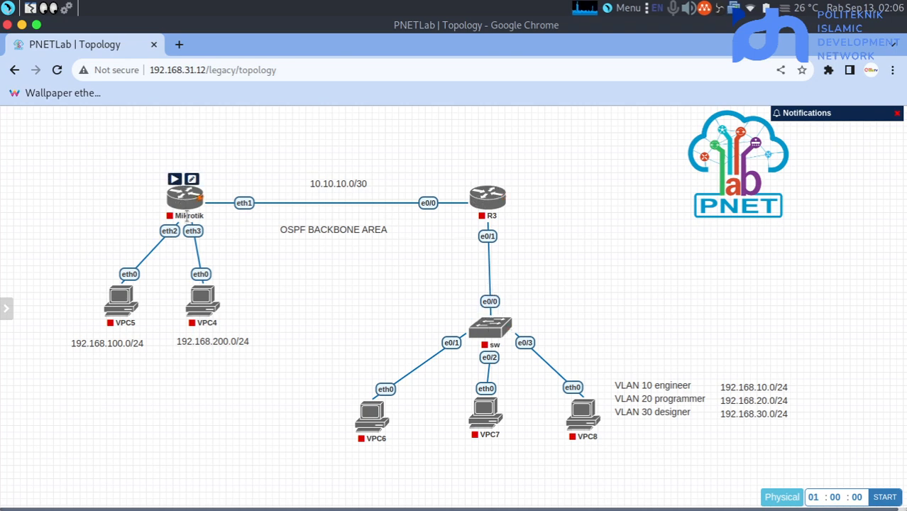
mouse_move(489, 200)
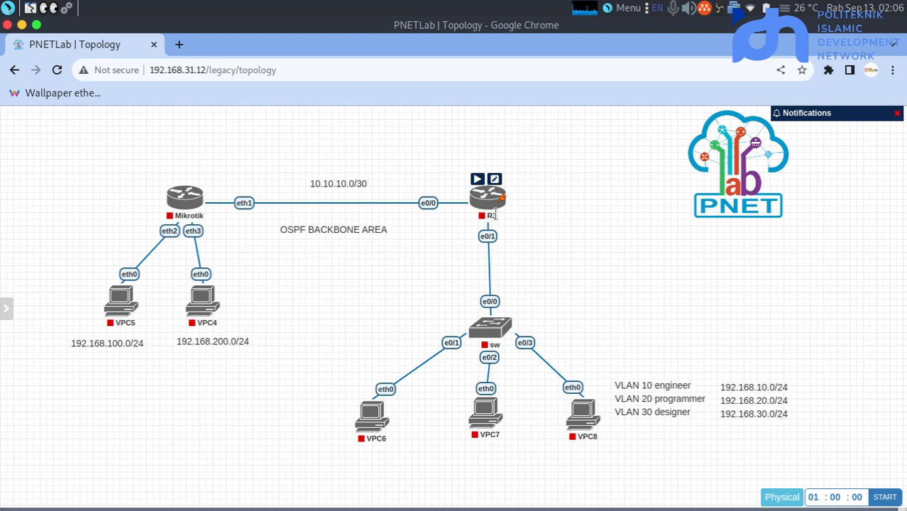
mouse_move(487, 337)
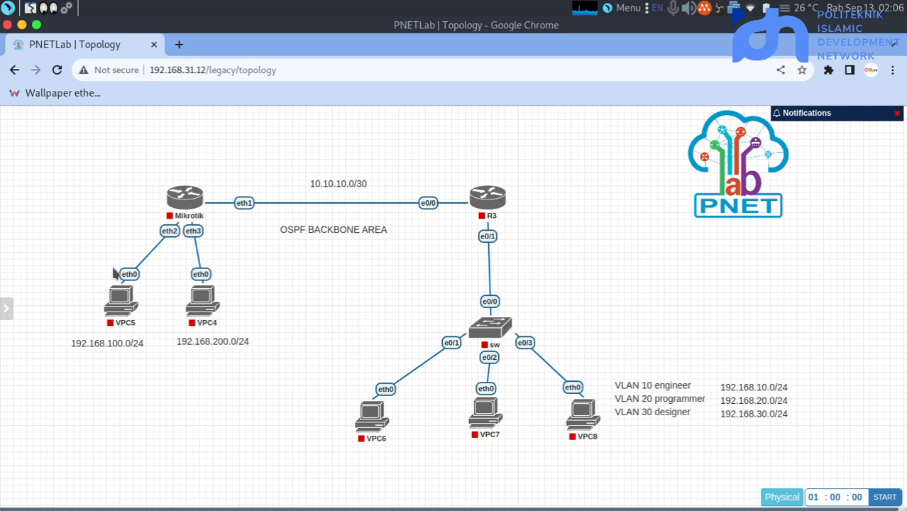
mouse_move(211, 313)
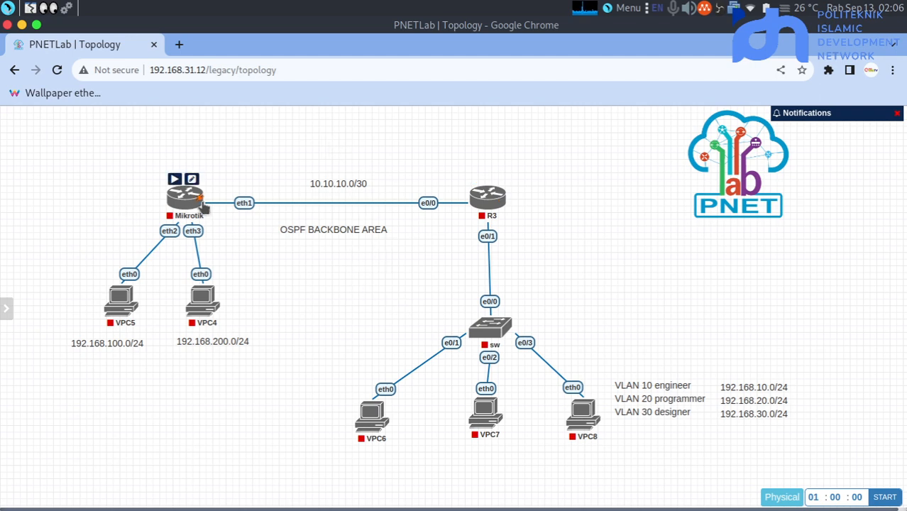
mouse_move(511, 213)
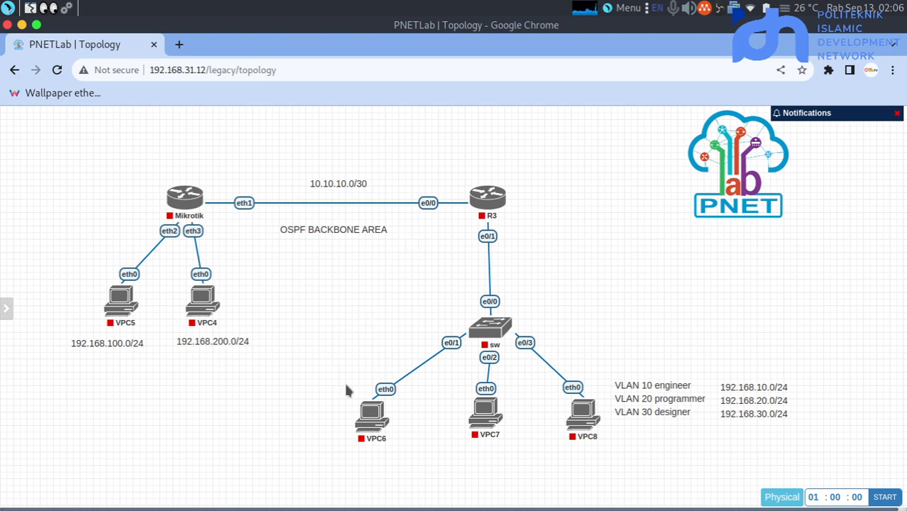
drag(345, 384, 604, 441)
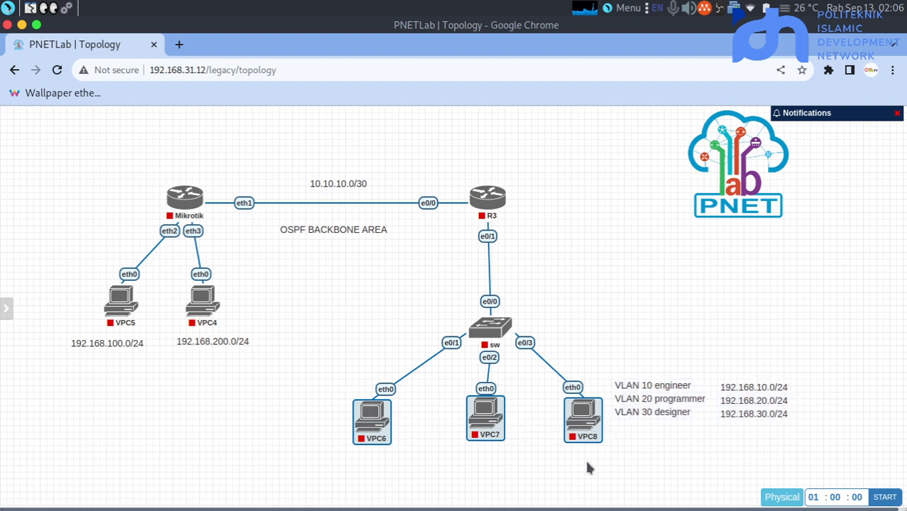
click(585, 458)
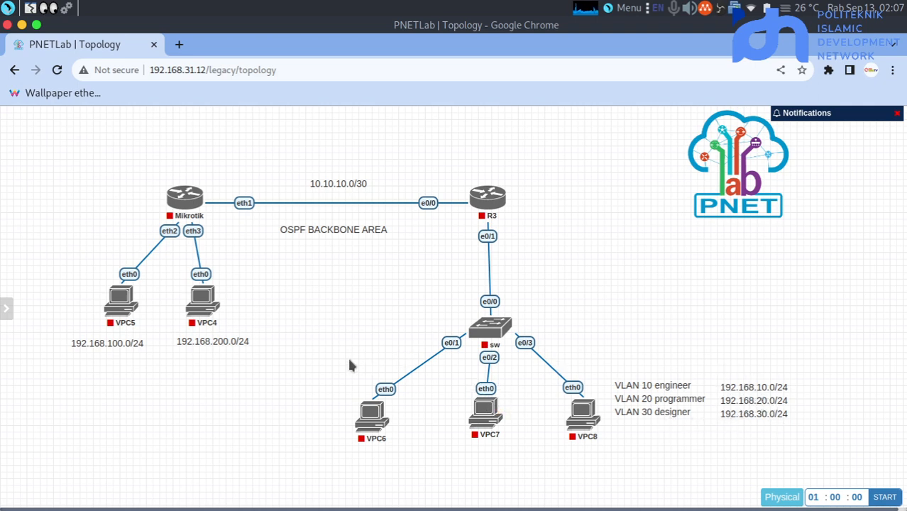
drag(348, 359, 607, 447)
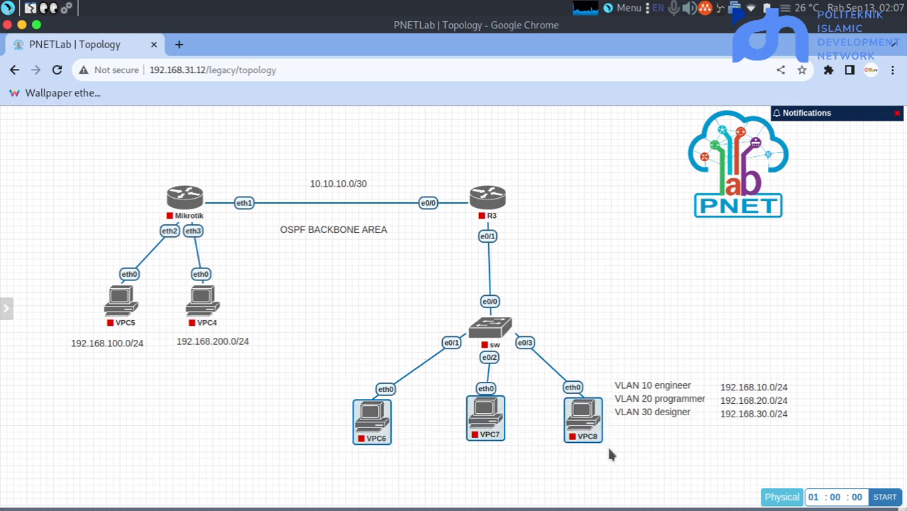
click(639, 467)
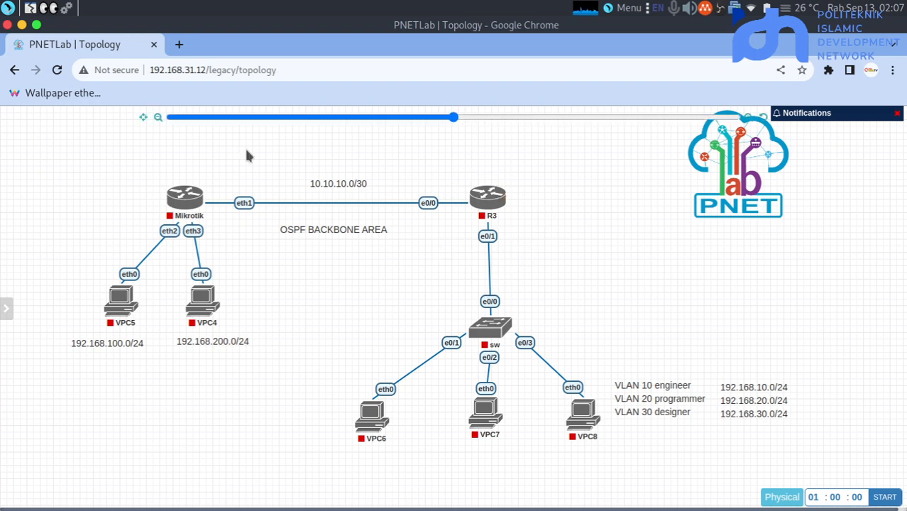
Start the sw switch and open its console, moving and widening the terminal window over the topology
mouse_move(490, 329)
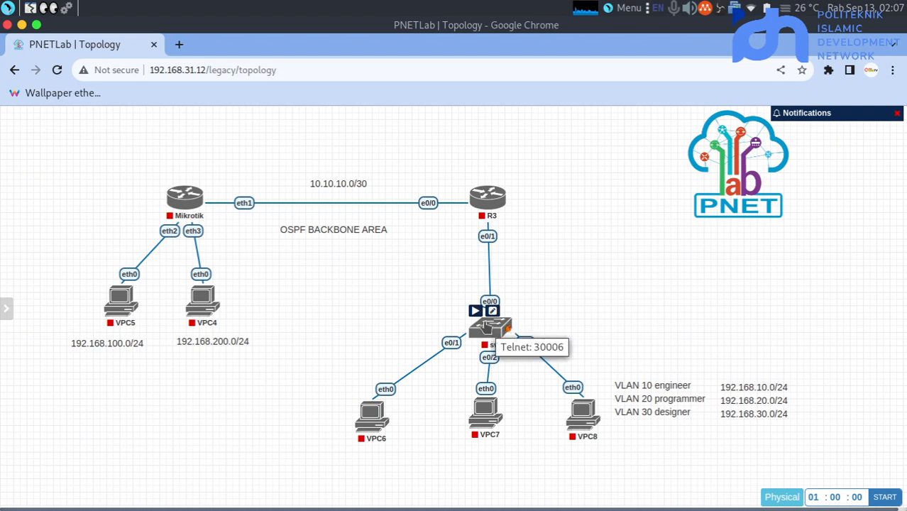
click(475, 311)
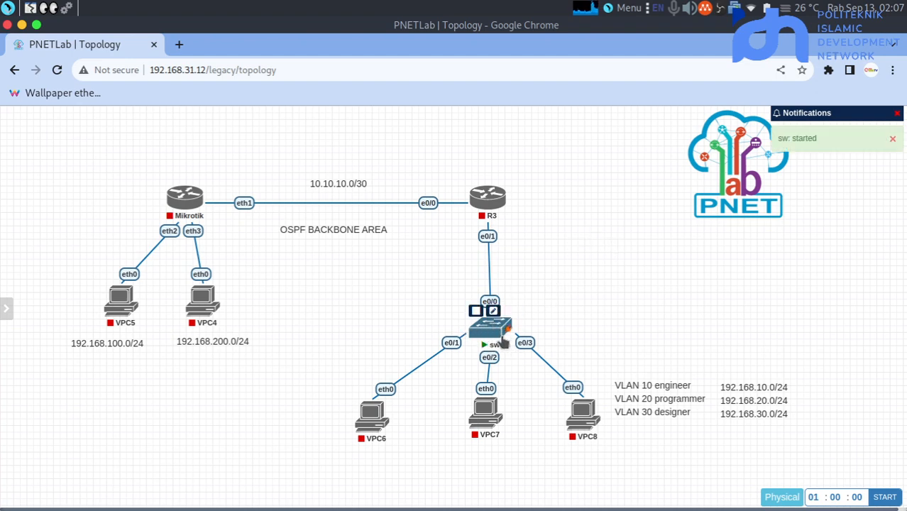
click(490, 310)
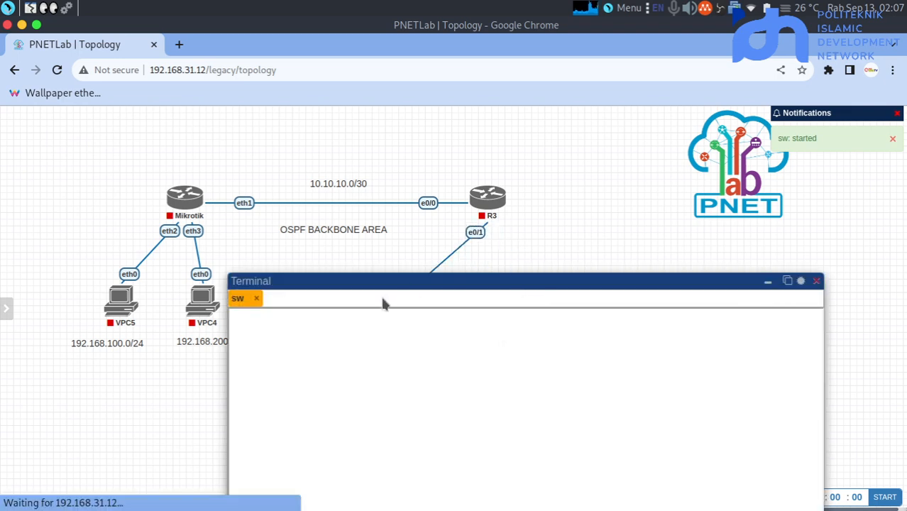
drag(397, 286, 206, 116)
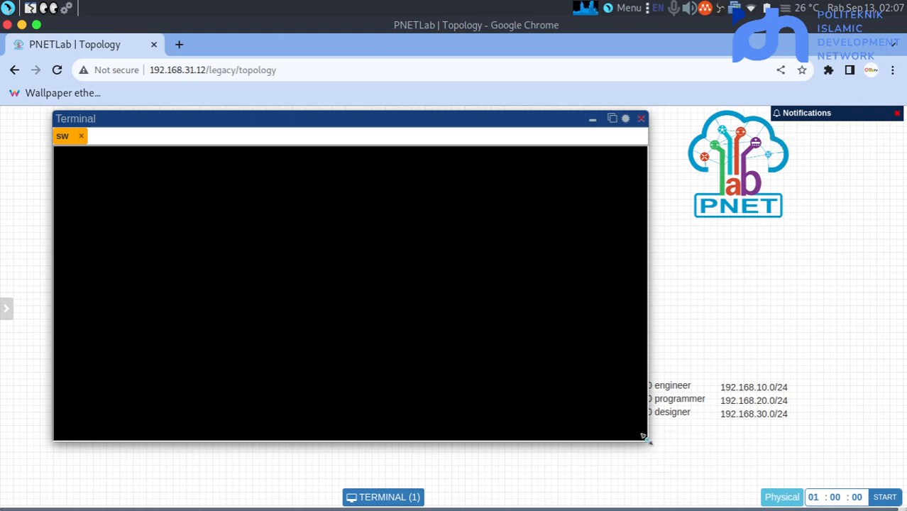
drag(643, 436, 843, 478)
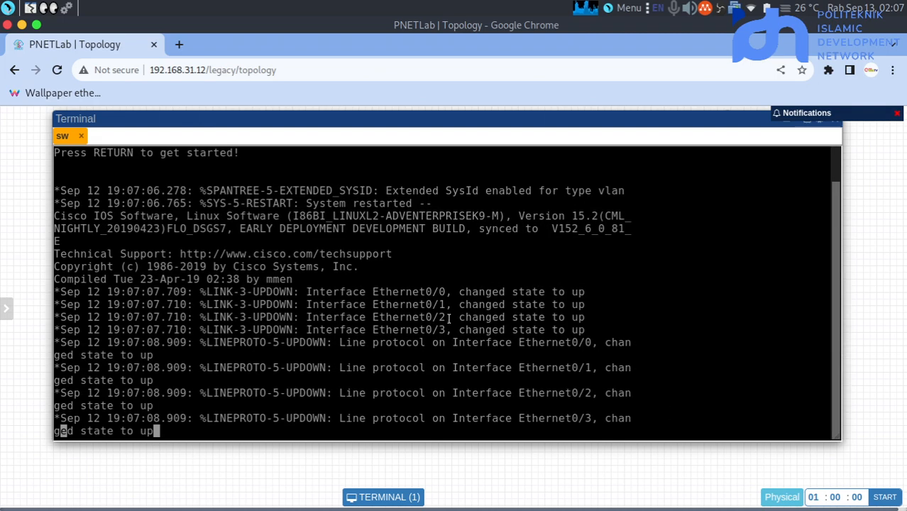
Enter privileged mode with en on the switch and enter global configuration mode with conf t
key(Return)
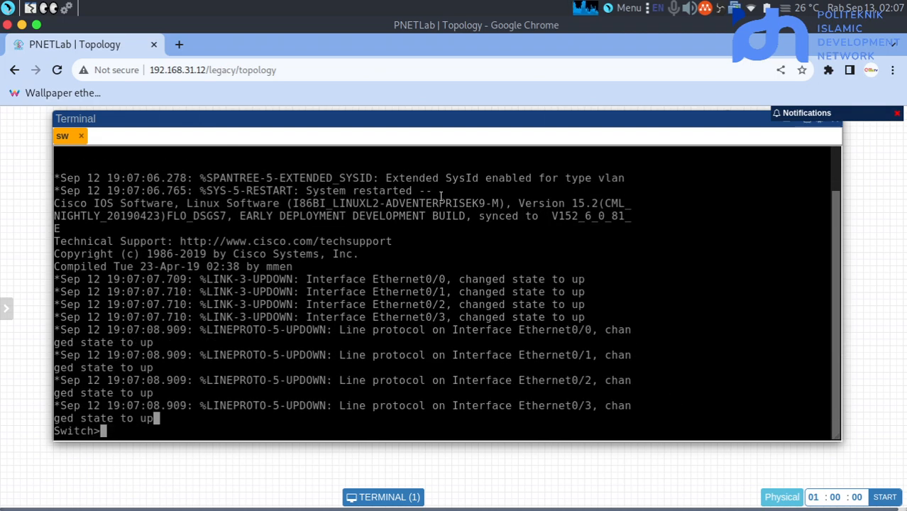
key(Return)
text(en)
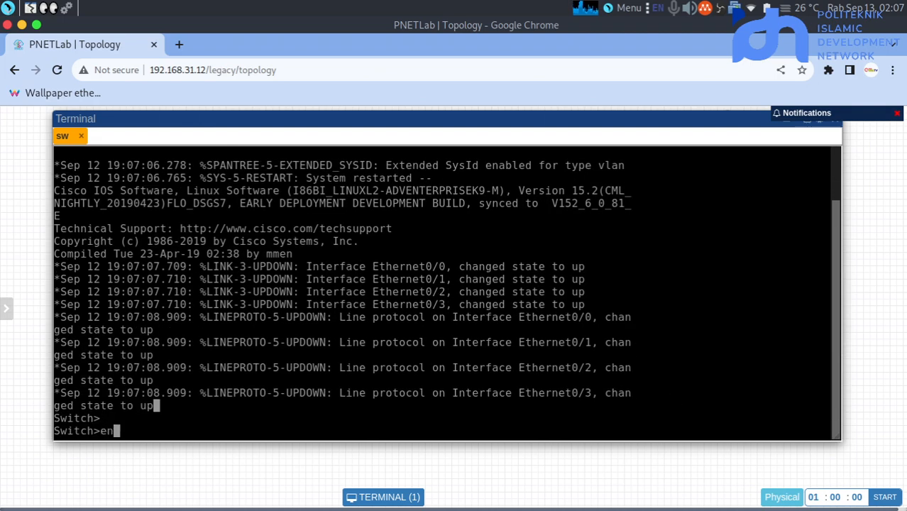
key(Return)
text(ch#conf t)
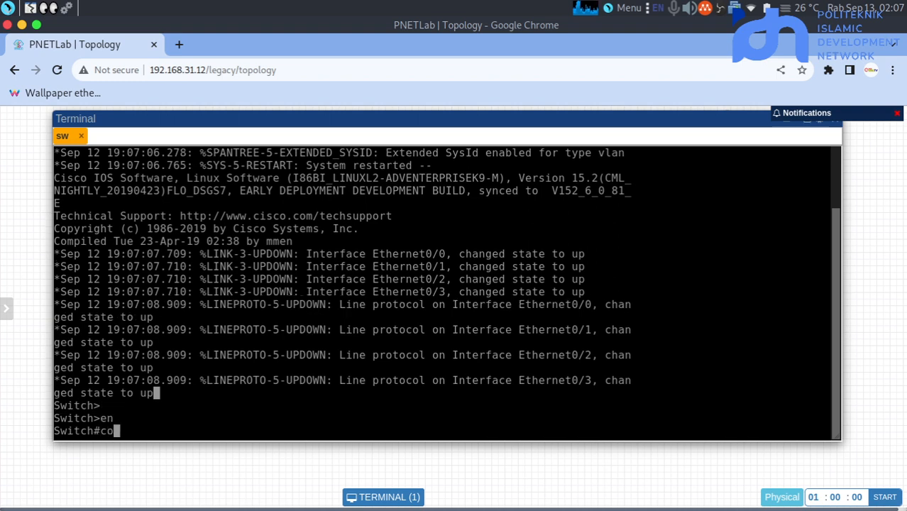
key(Return)
key(Return)
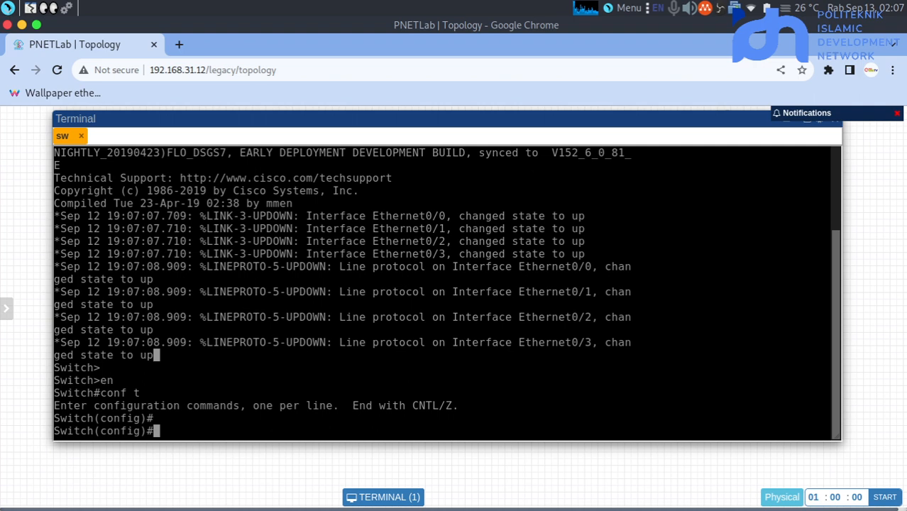
Set the switch's hostname to sw-cisco and begin an int command
text(ho)
key(Tab)
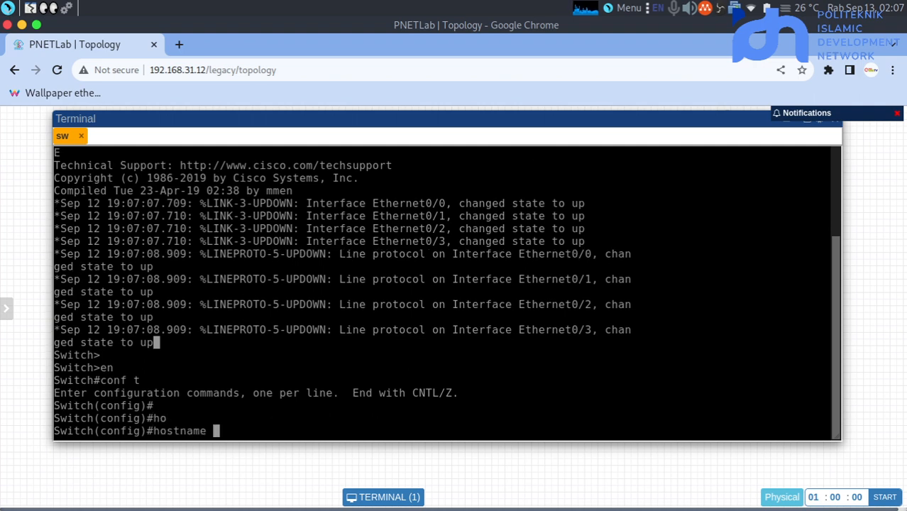
text(sw-)
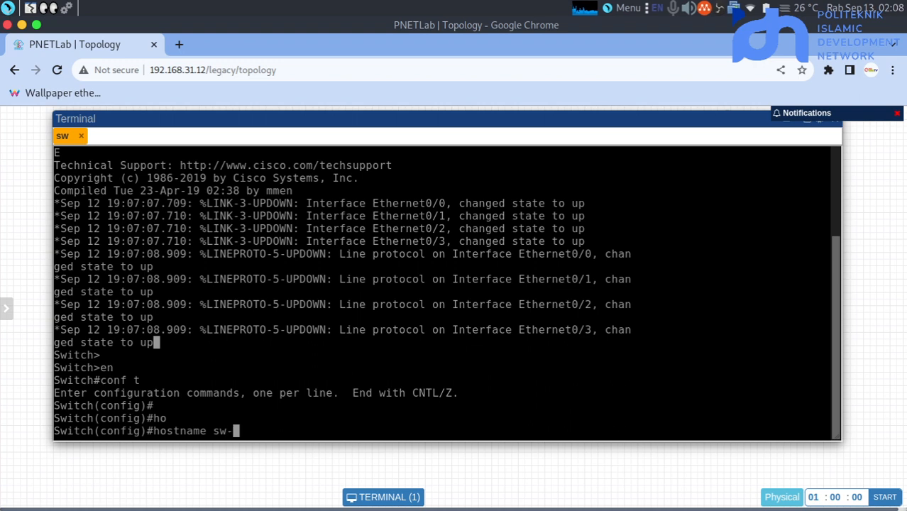
text(cisco)
key(Return)
key(Return)
text(int)
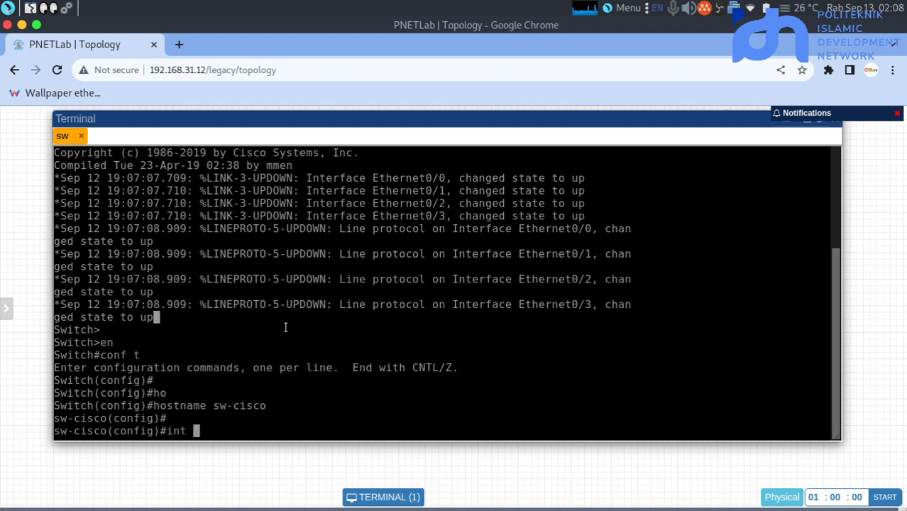
Minimize the terminal and move the displaced sw node back below R3, just above VPC7
drag(707, 122, 699, 297)
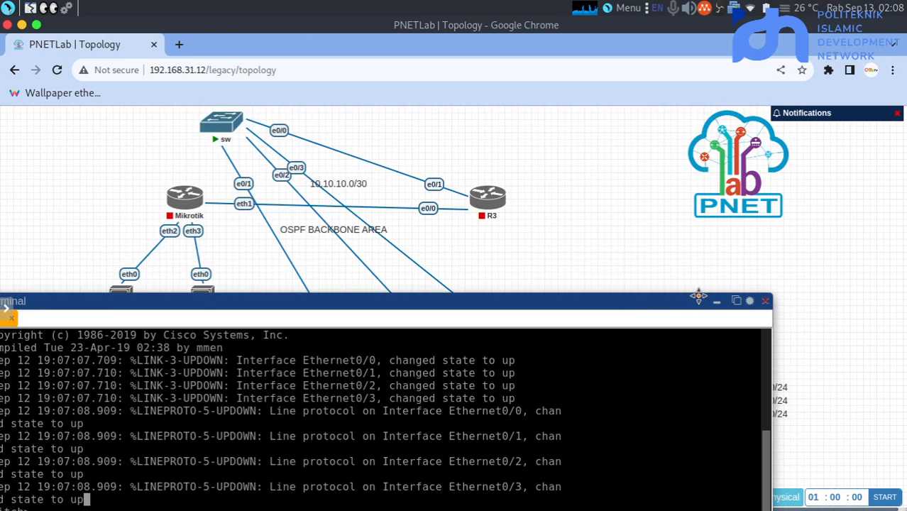
click(717, 302)
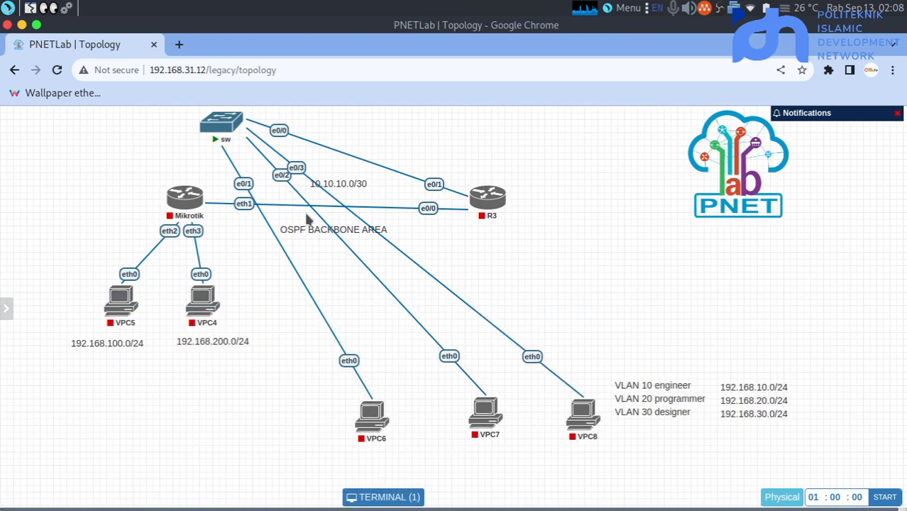
drag(213, 118, 403, 154)
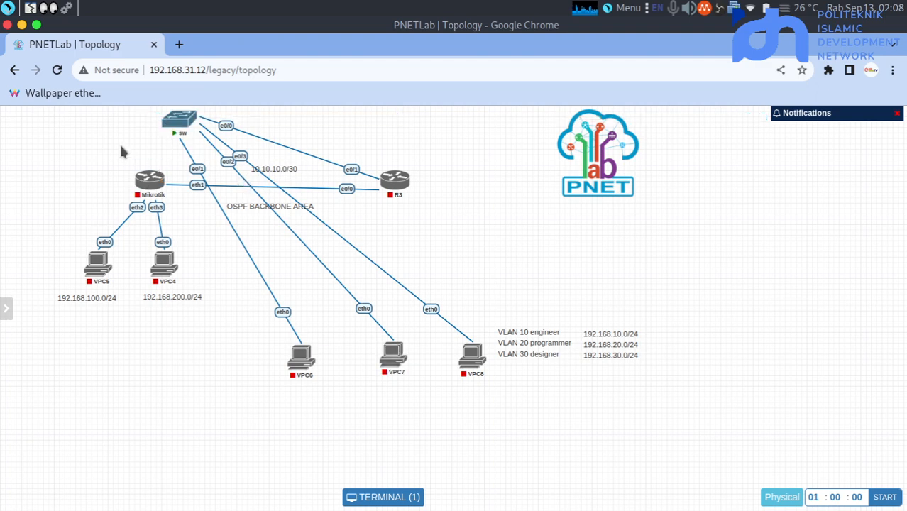
drag(170, 129, 385, 304)
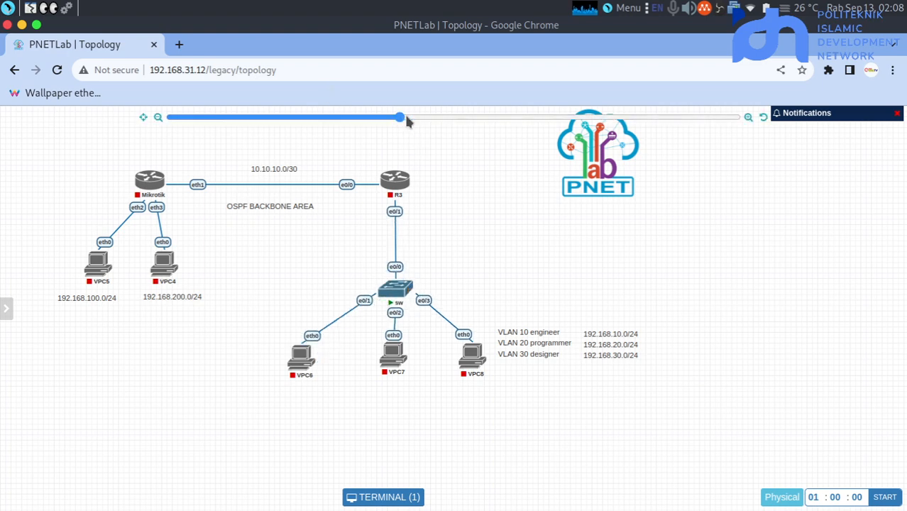
drag(401, 118, 444, 125)
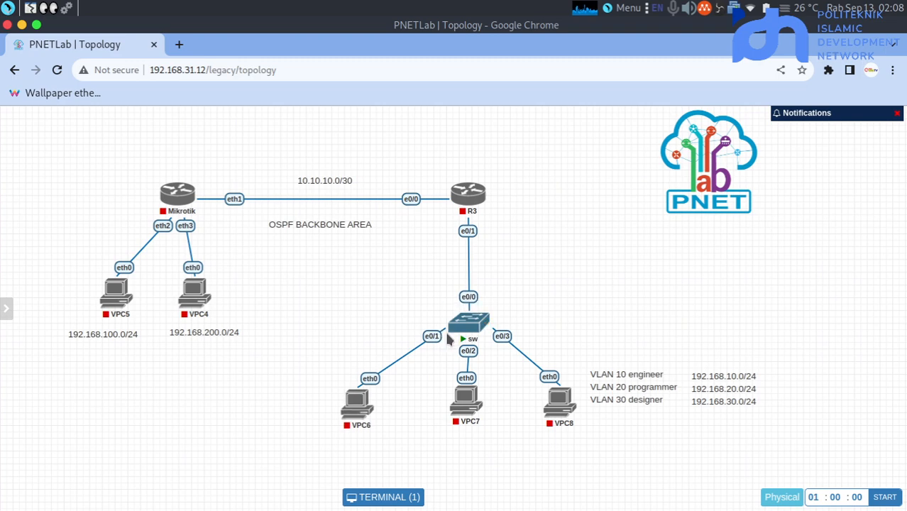
Reopen the sw console, move its window fully into view, and enter configuration for interface e0/0
click(472, 324)
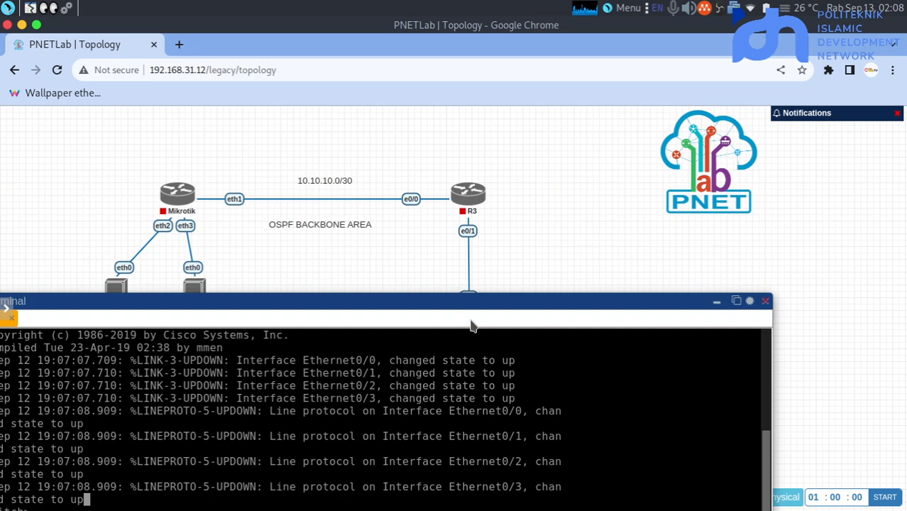
drag(458, 304, 517, 151)
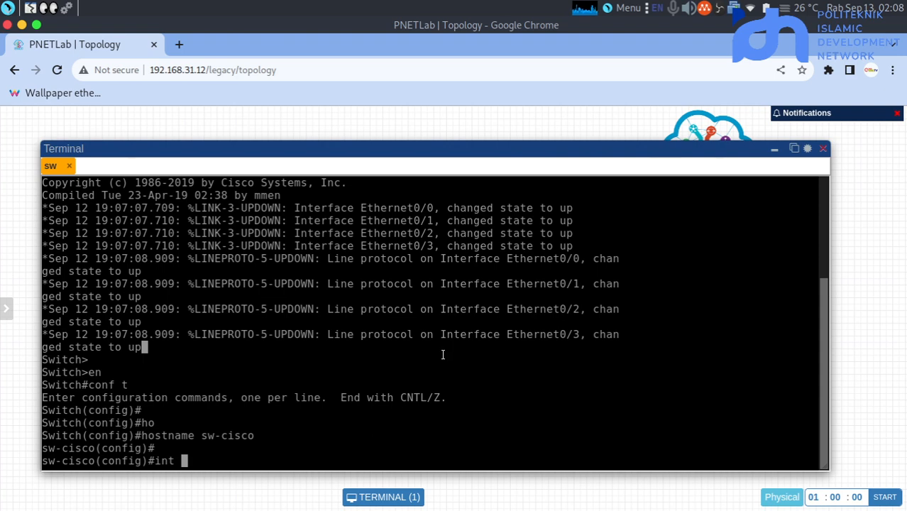
text(e0/0)
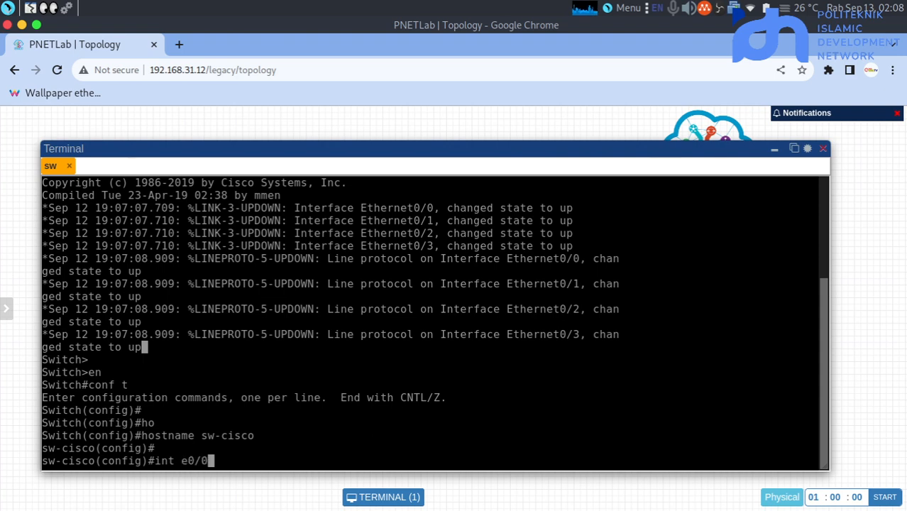
key(Return)
key(Return)
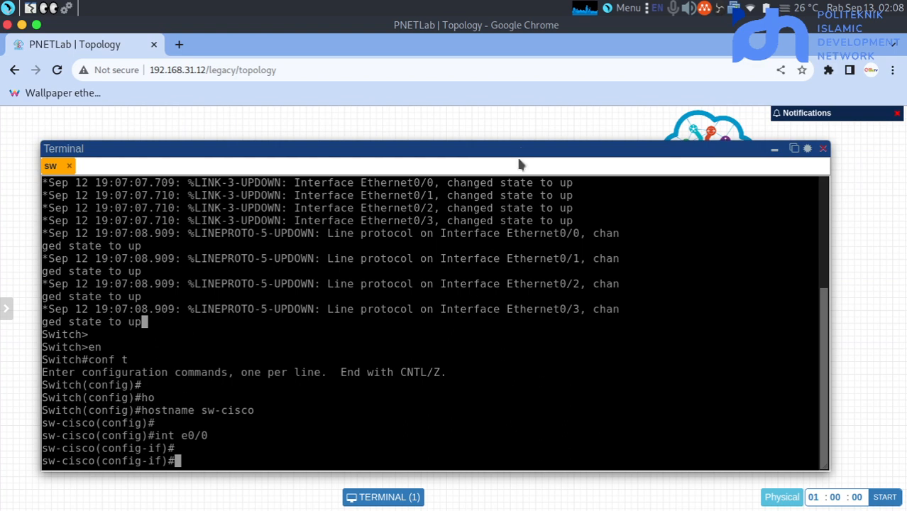
Check the switch's uplink in the topology, then try to put interface e0/0 in trunk mode with sw mo tr
drag(516, 152, 543, 375)
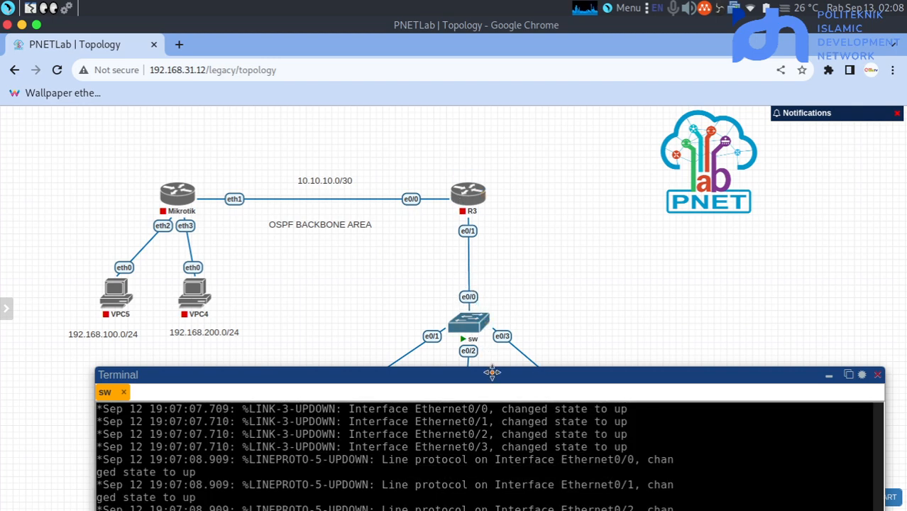
drag(492, 373, 393, 117)
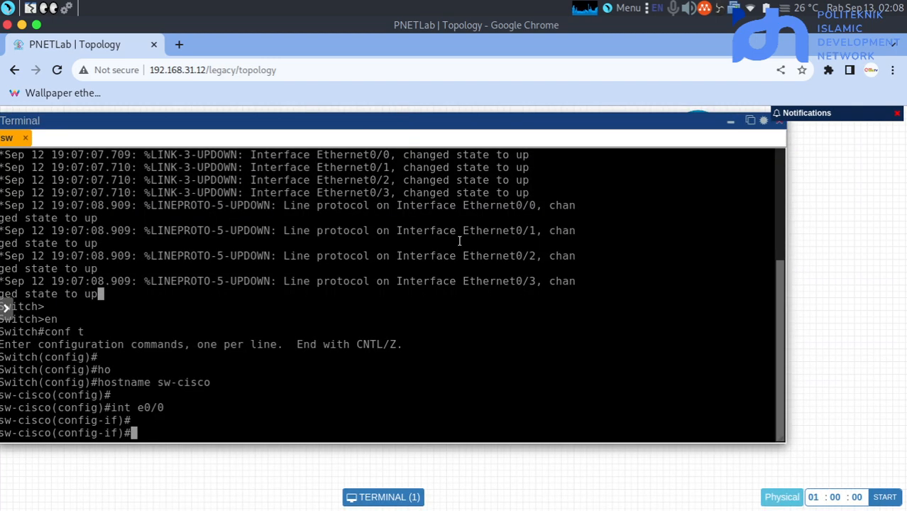
text(sw mo tr)
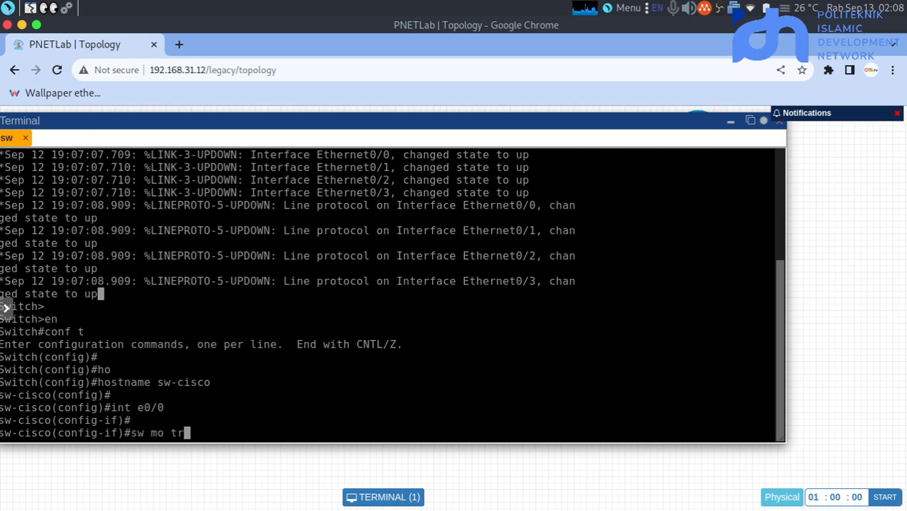
key(Return)
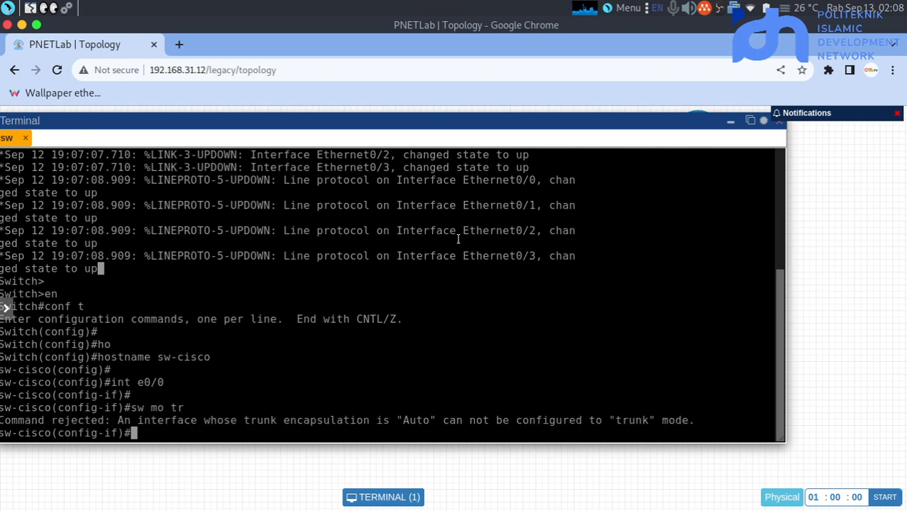
drag(400, 119, 458, 112)
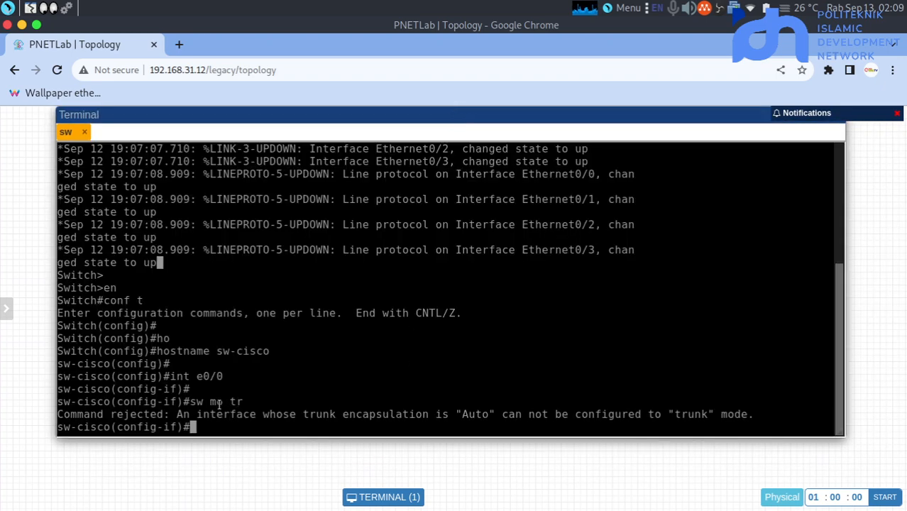
key(Return)
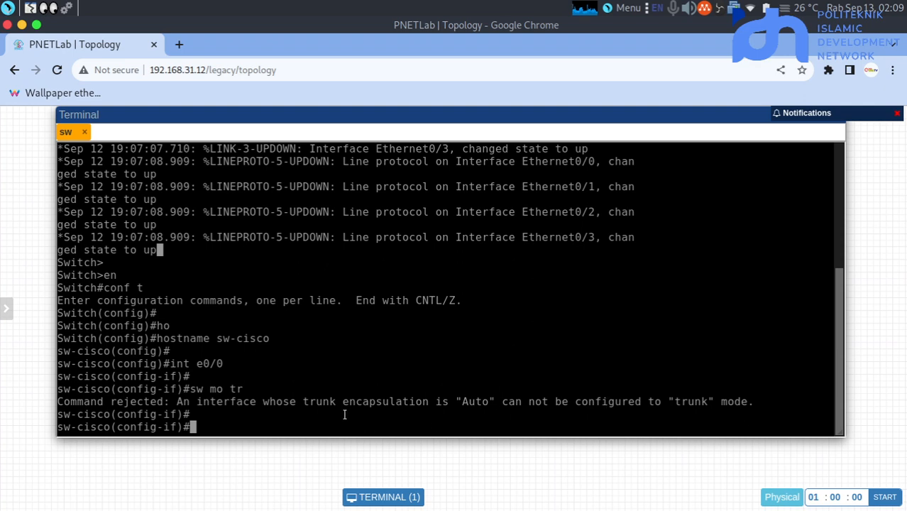
drag(216, 402, 456, 402)
click(452, 402)
key(Return)
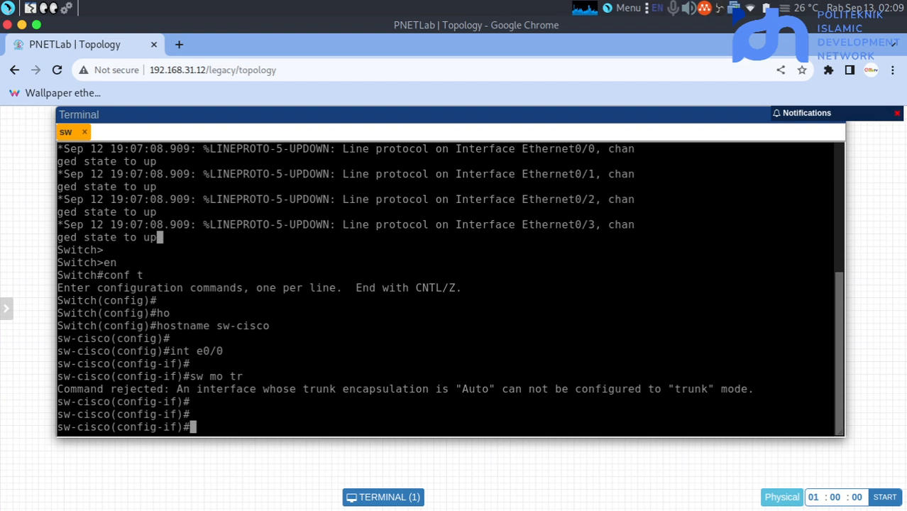
Set the trunk encapsulation of interface e0/0 to dot1q with switchport trunk encapsulation dot1q
text(sw)
key(Tab)
text(te)
key(Tab)
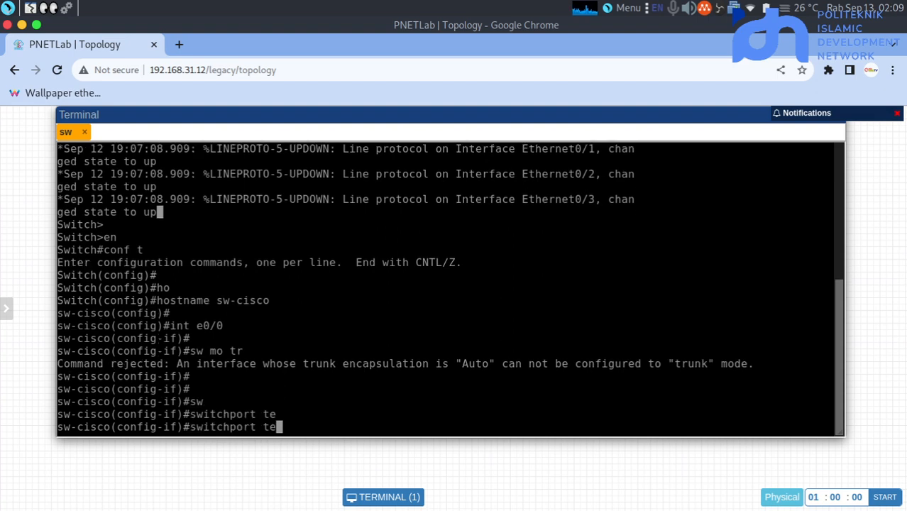
key(BackSpace)
text(r)
key(Tab)
text(en)
key(Tab)
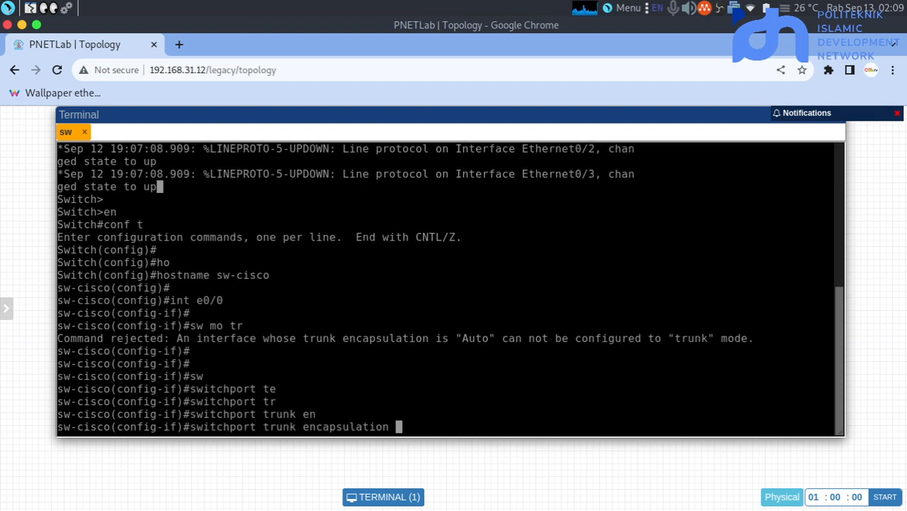
text(dot1q)
key(Tab)
key(Return)
Set interface e0/0 to trunk mode with switchport mode trunk
text(sw-cisco(config-if)#sw)
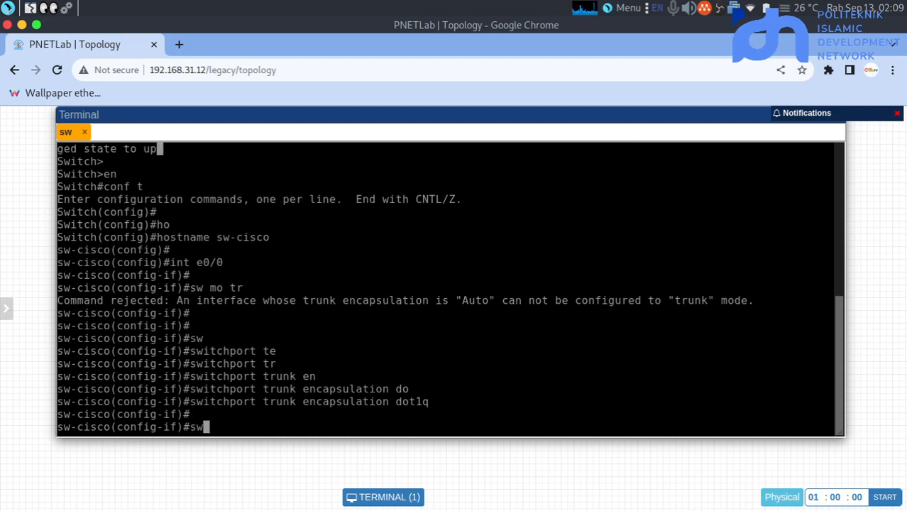
key(Tab)
text(mo)
key(Tab)
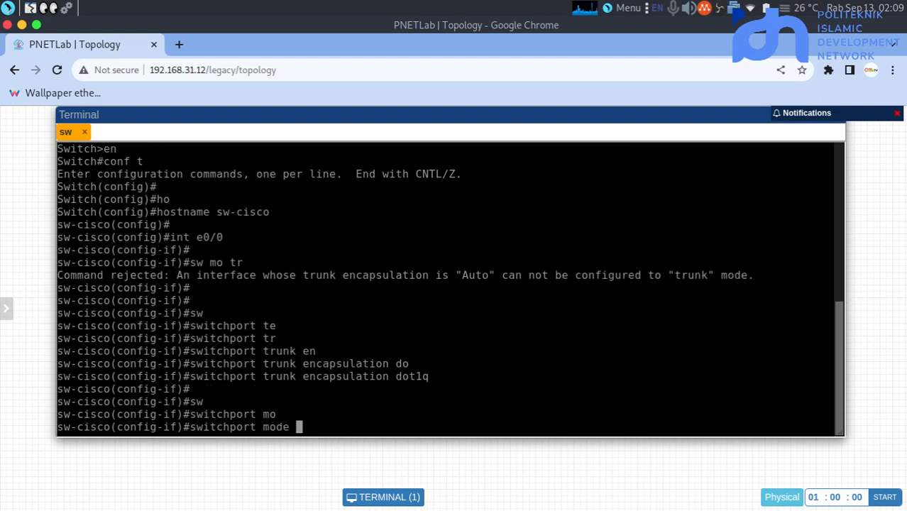
text(tr)
key(Tab)
key(Return)
key(Return)
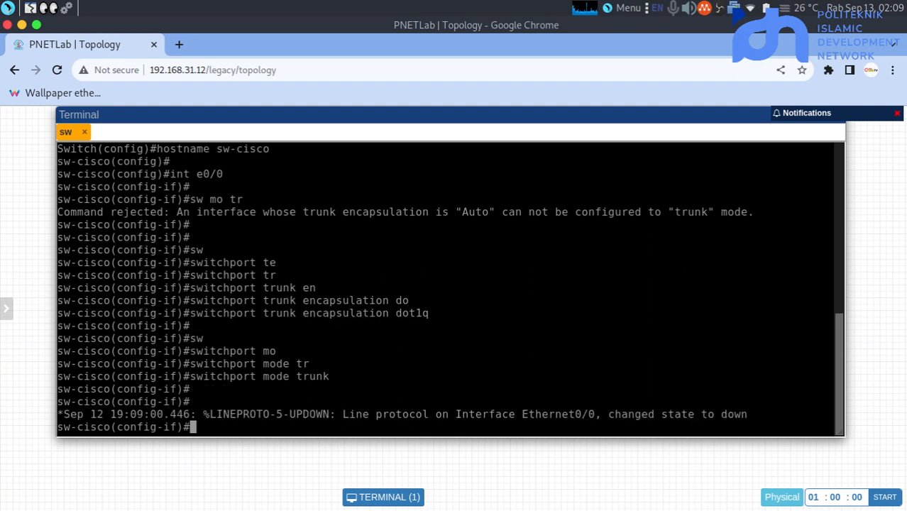
Exit interface configuration with ex and create VLAN 10 on the switch
text(ex)
key(Return)
key(Return)
text(vl)
key(Tab)
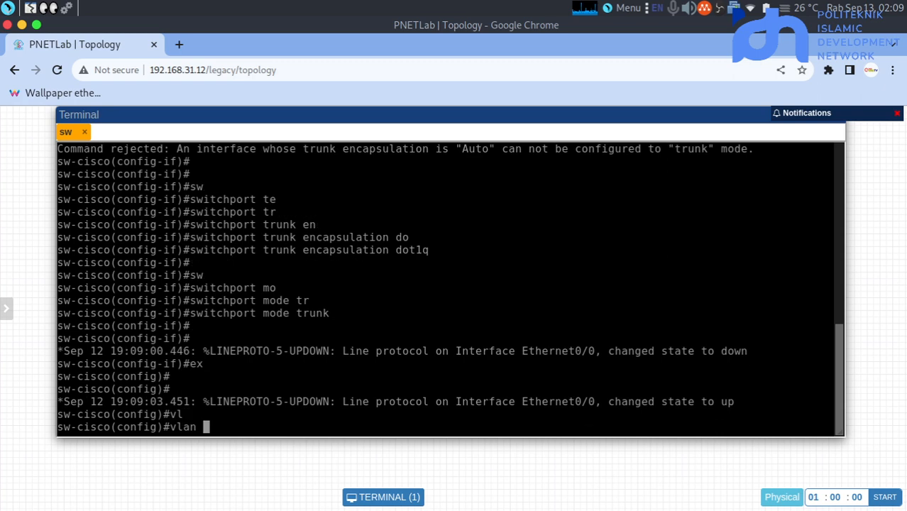
text(10)
key(Return)
key(Return)
Name VLAN 10 engineer, correcting the misspelled name
text(nam)
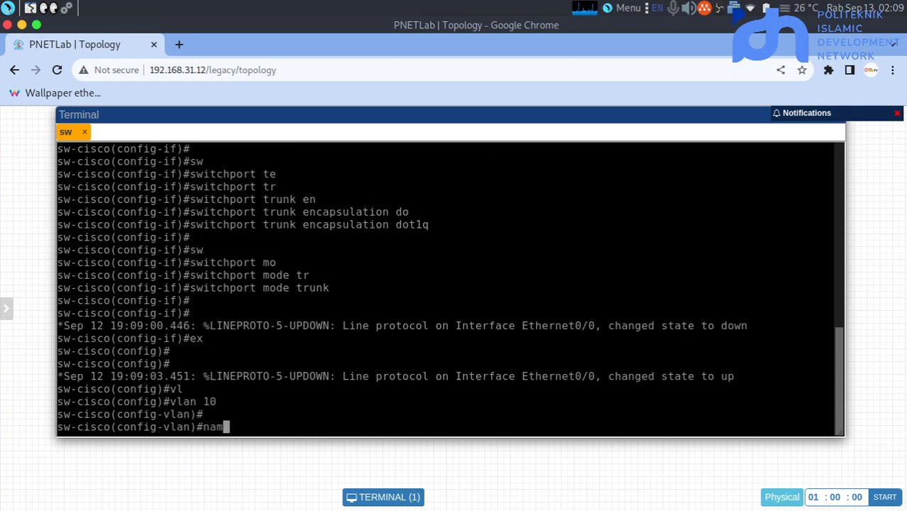
text(e ngineer)
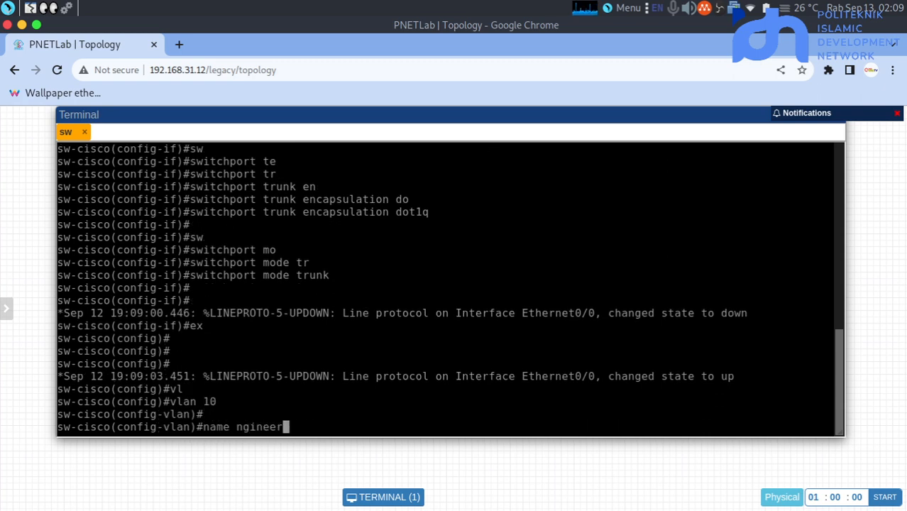
key(Return)
key(Up)
key(Left)
key(Left)
key(Left)
key(Left)
key(Left)
key(Left)
key(Left)
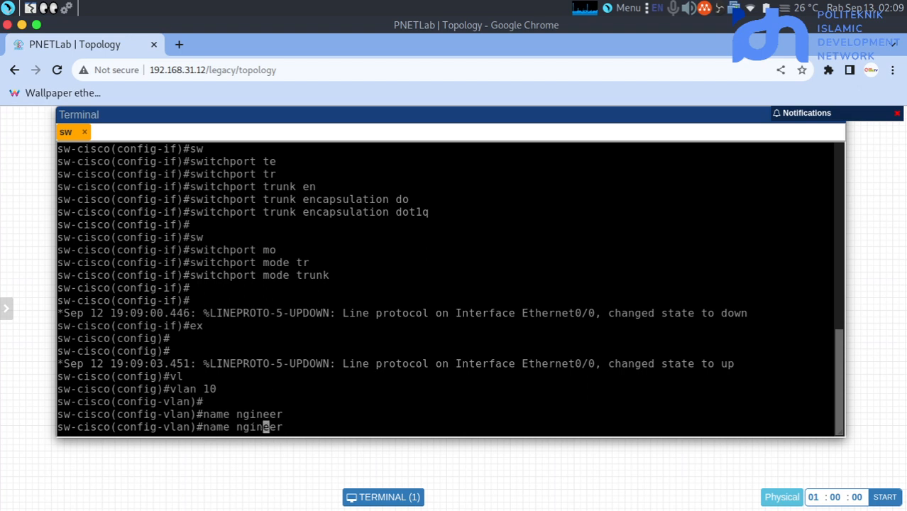
text(e)
key(Return)
Enter VLAN 20 configuration with vlan 20 and try to name the VLAN programmer
key(Up)
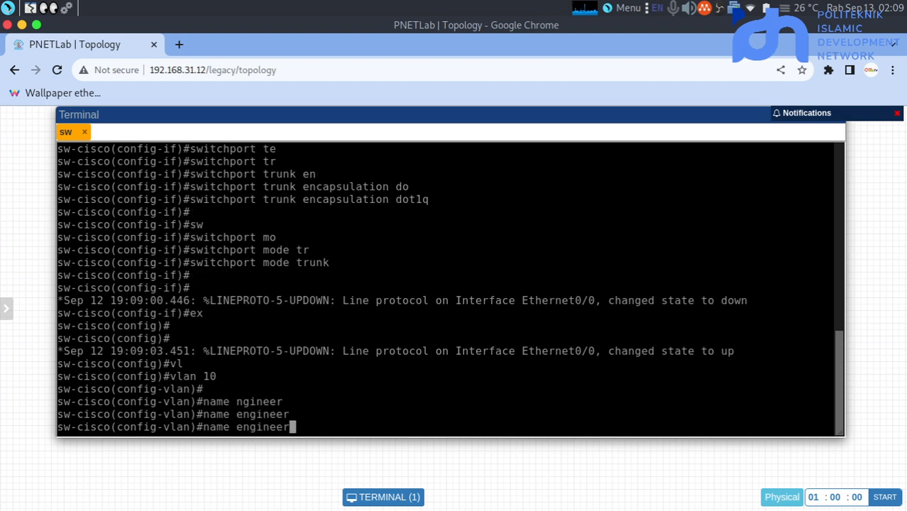
key(Up)
key(Left)
key(Up)
key(BackSpace)
key(BackSpace)
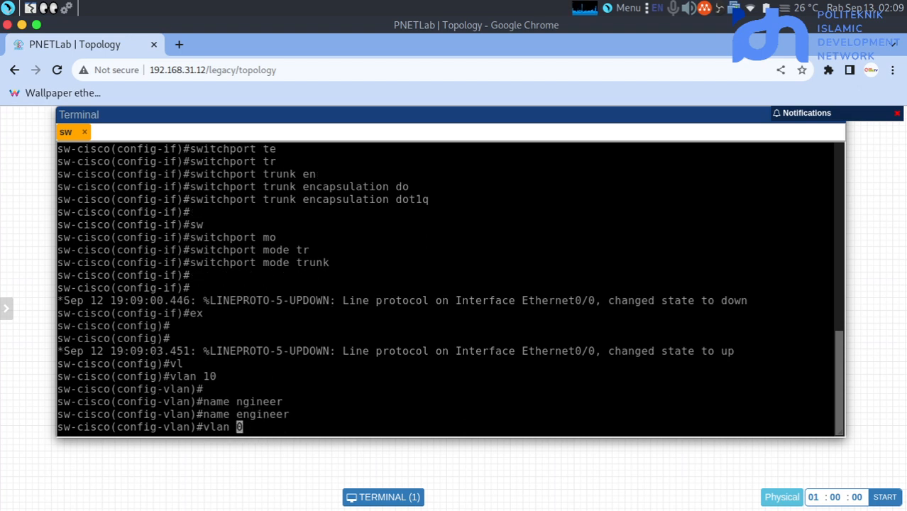
text(20)
key(Return)
text(name )
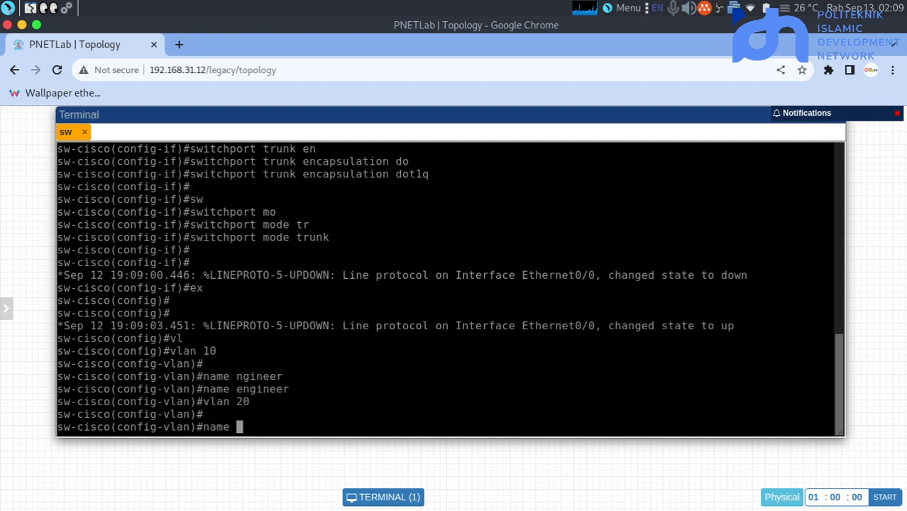
text(prog)
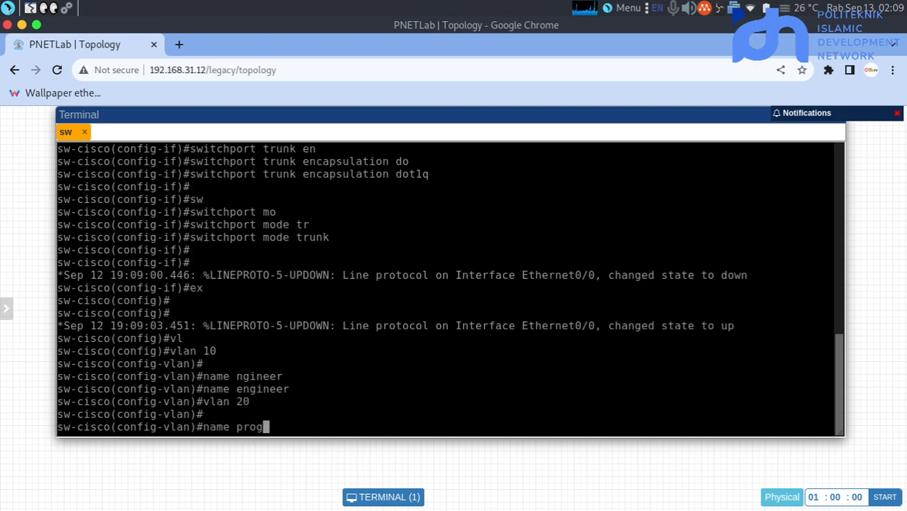
text(rammer)
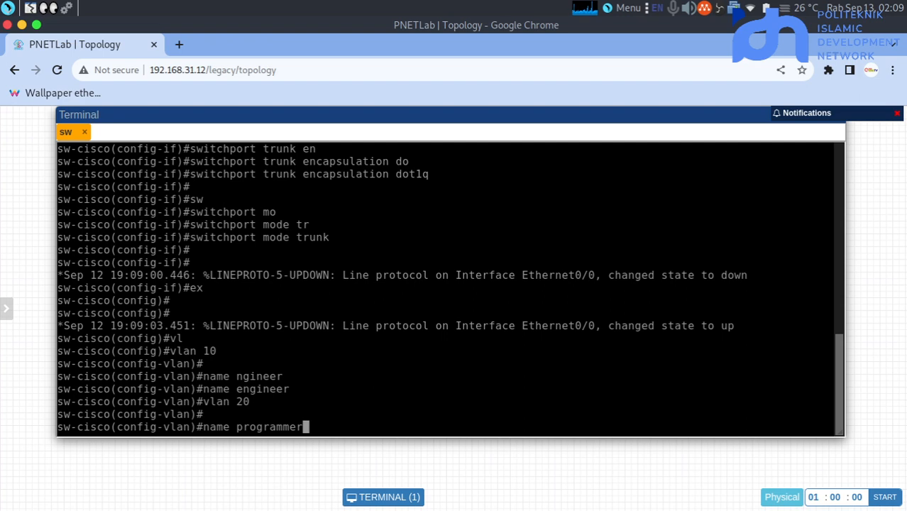
key(Return)
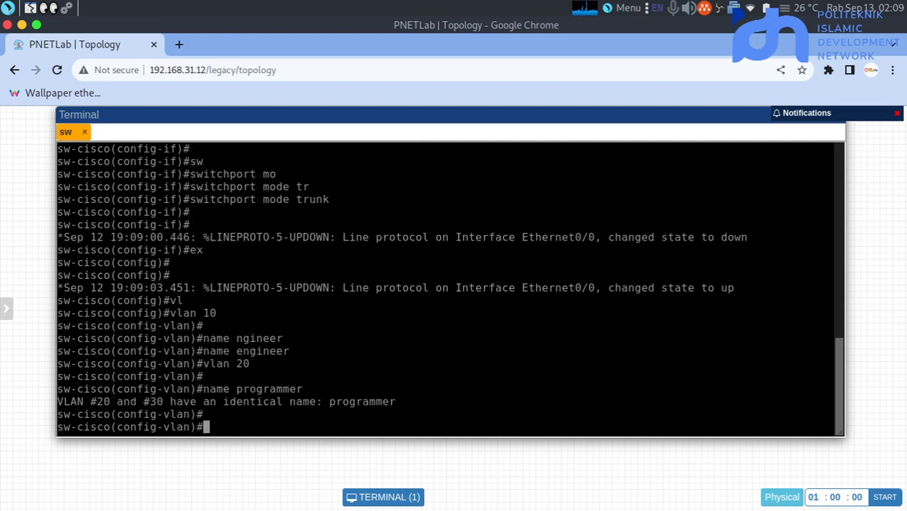
Enter VLAN 30 configuration with vlan 30 and try to name the VLAN designer
key(Up)
key(Up)
key(Left)
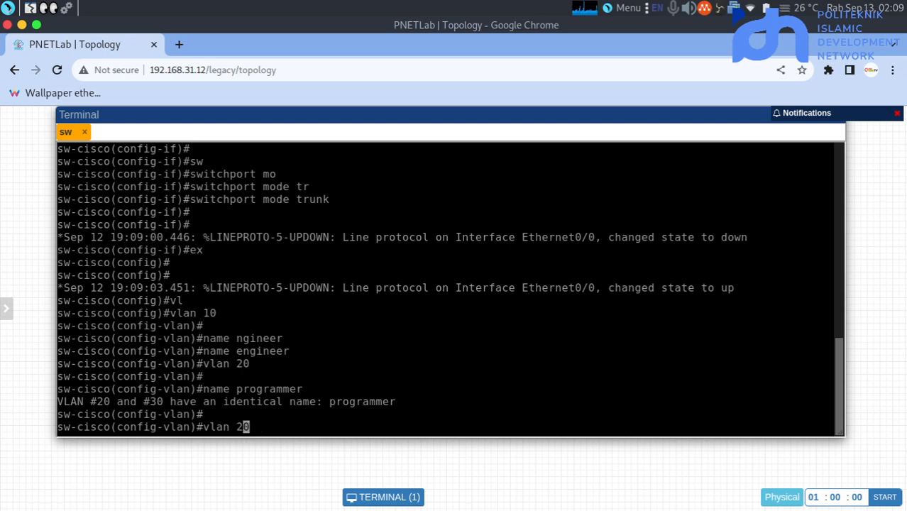
key(Return)
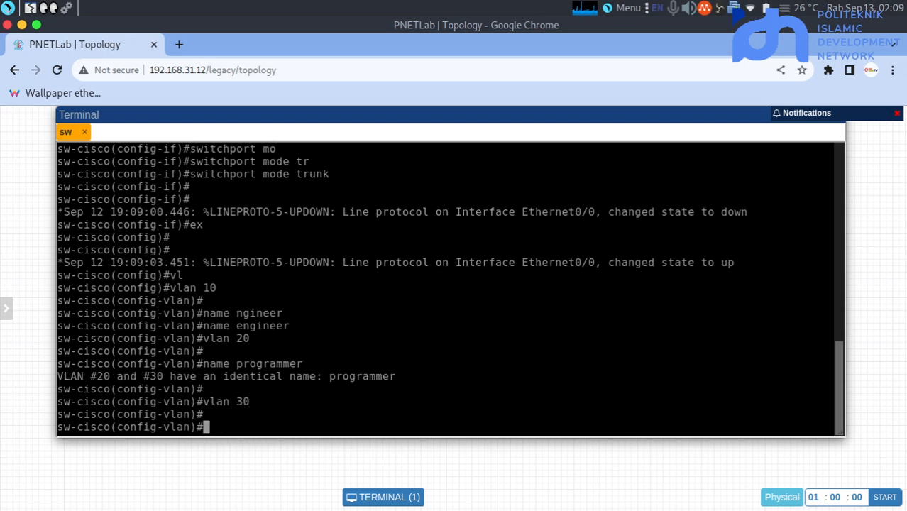
text(name designer)
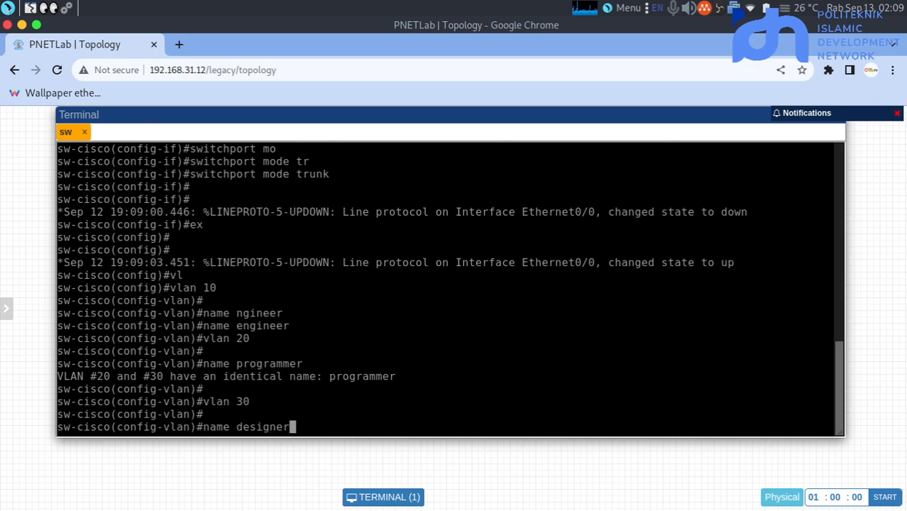
key(Return)
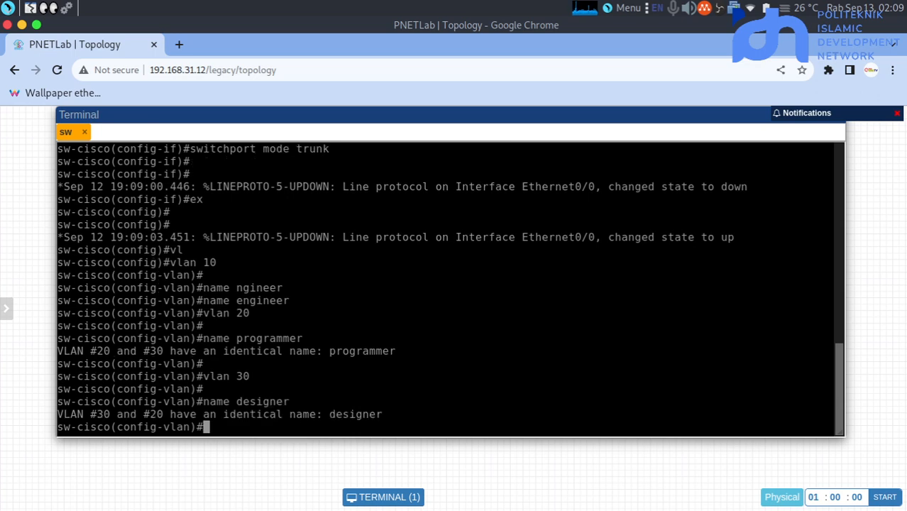
key(Return)
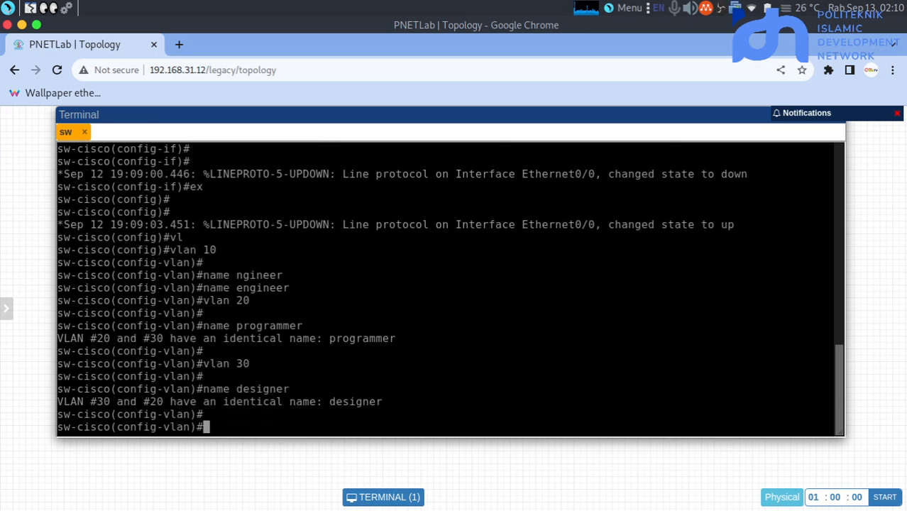
List the switch's VLANs with do sh vl and check the names assigned to VLANs 10, 20 and 30
text(do sh vl)
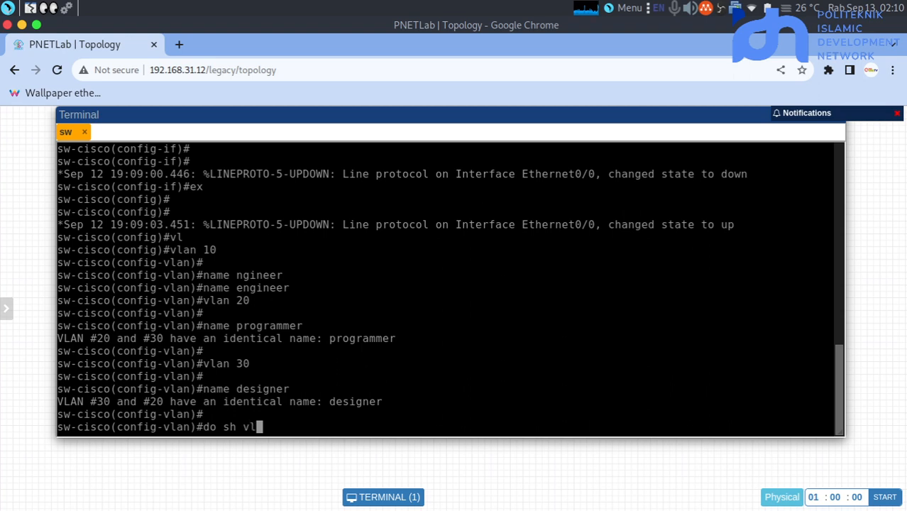
key(Return)
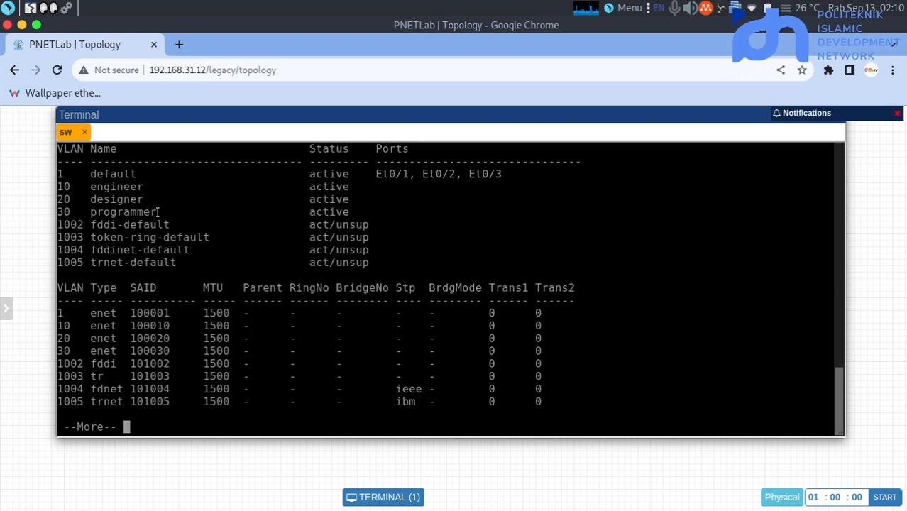
key(space)
key(Return)
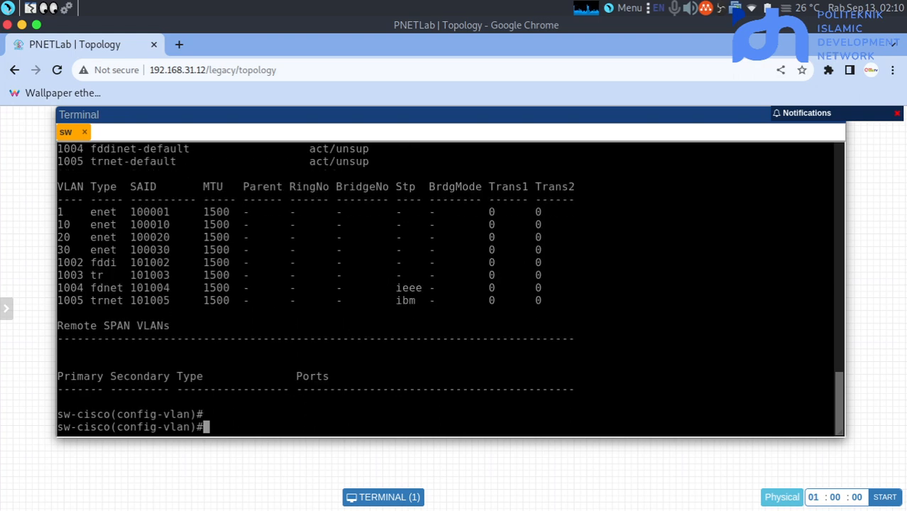
Exit VLAN configuration with ex to return to global configuration mode
text(ex)
key(Return)
key(Return)
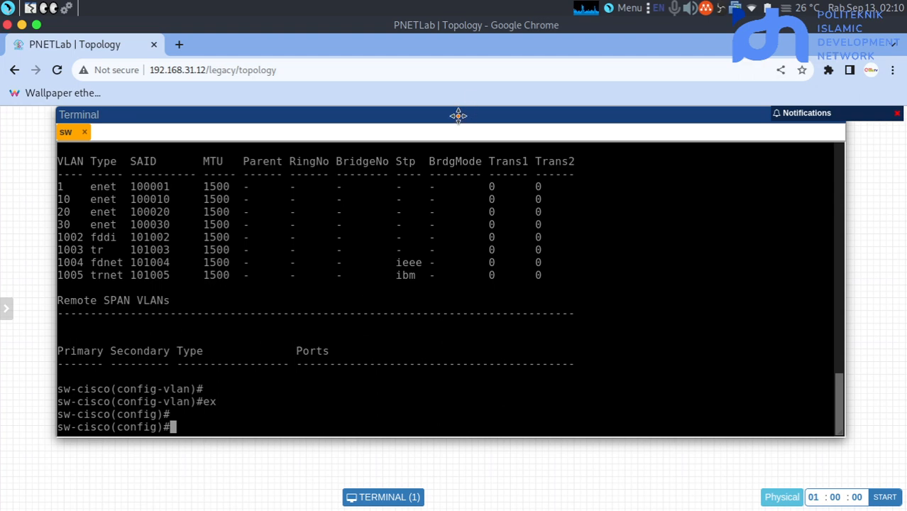
Check the switch's port connections in the topology and enter interface range configuration with int ra e0/1-3
drag(478, 114, 508, 459)
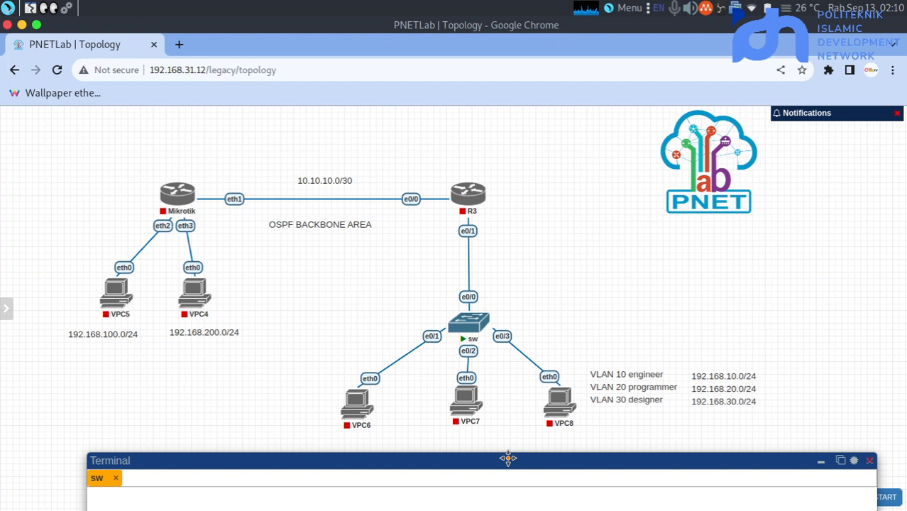
drag(508, 459, 442, 135)
text(int)
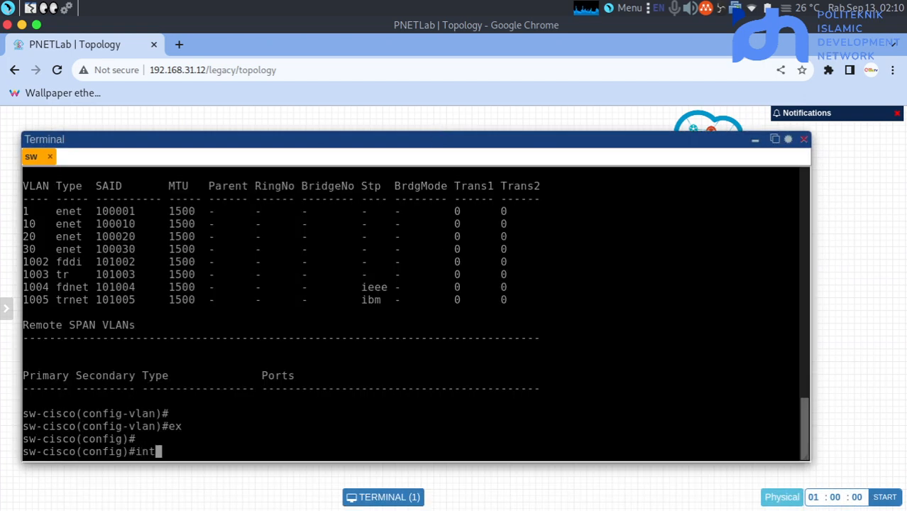
text( ra f)
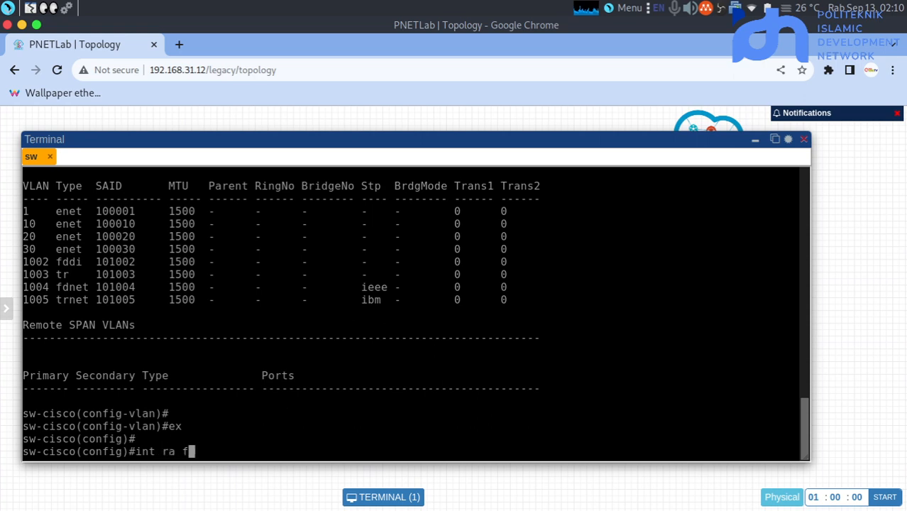
key(BackSpace)
text(e0/1-)
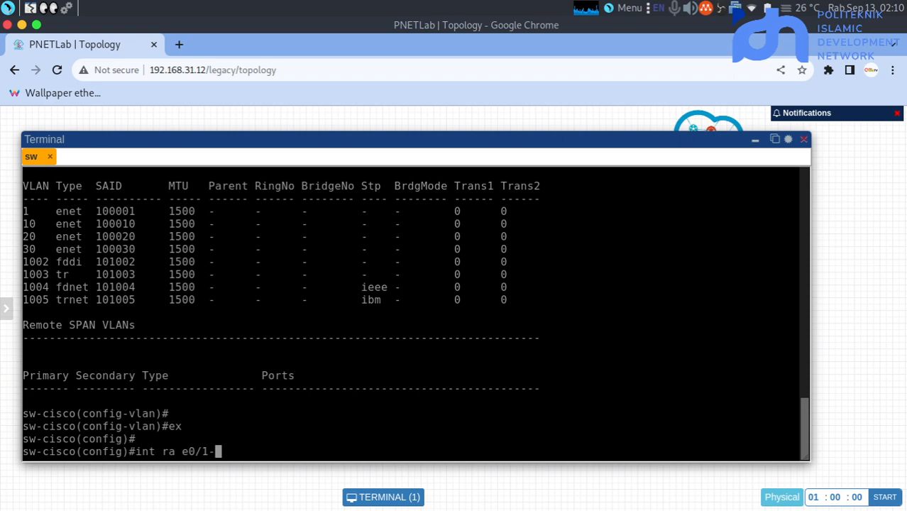
text(3)
key(Return)
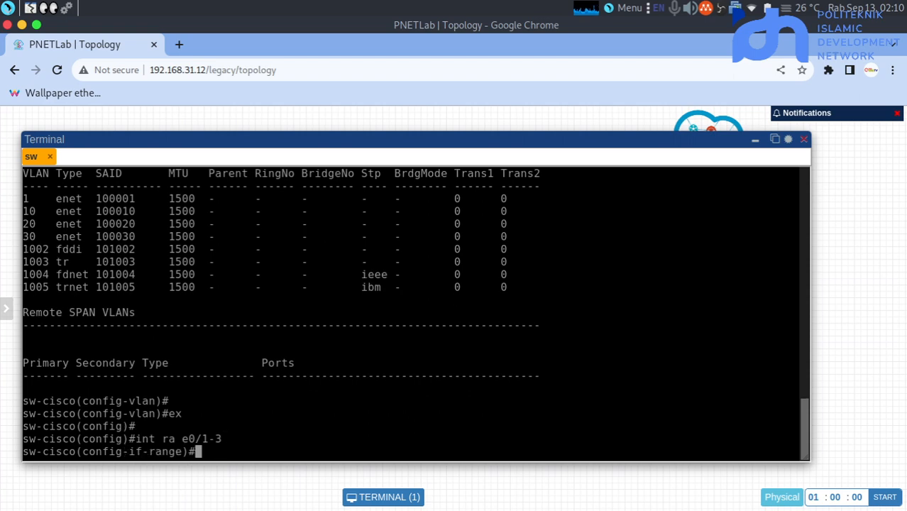
Set ports e0/1-3 to access mode with switchport mode access and exit range configuration with ex
key(Return)
text(sw-cisco(config-if-range)#sw)
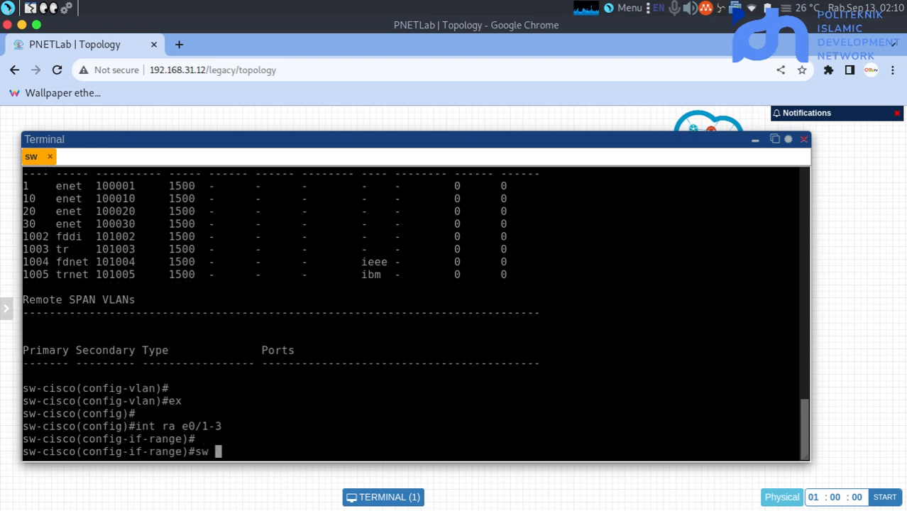
key(Tab)
text(mo)
key(Tab)
text(acc)
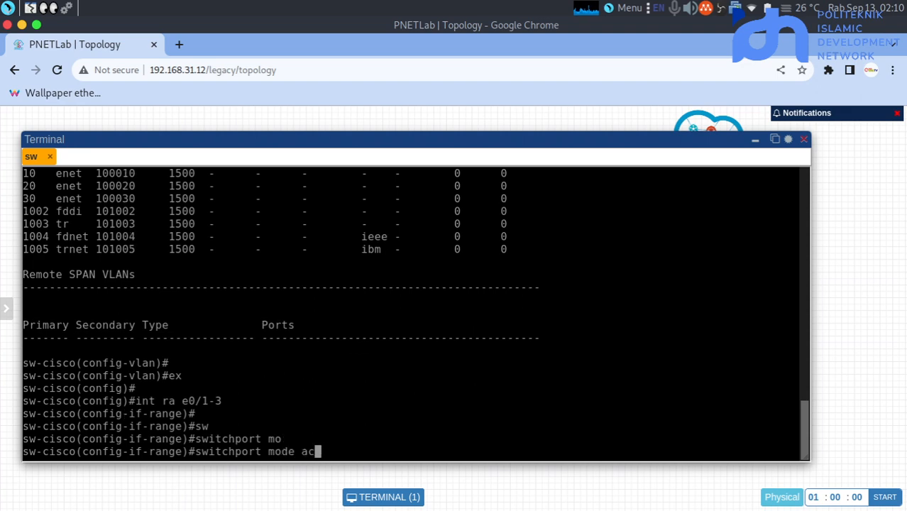
key(Tab)
key(Return)
key(Return)
text(ex)
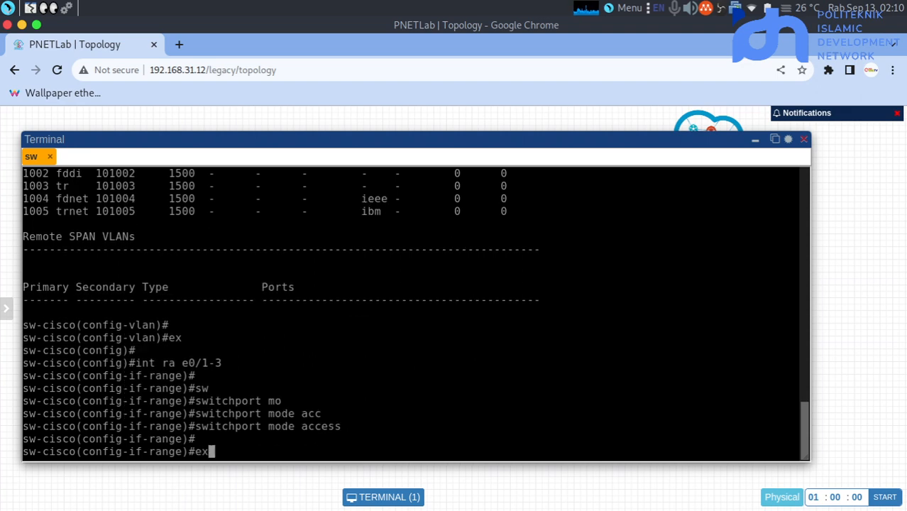
key(Return)
Enter interface e0/1 with int e0/1 and assign it to VLAN 10 with sw acc vl 10
text(int )
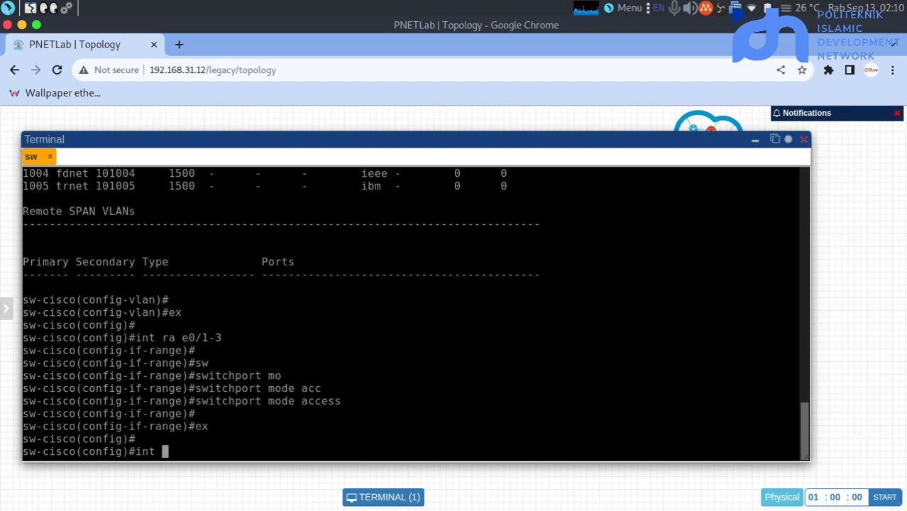
text(e0/1)
key(Return)
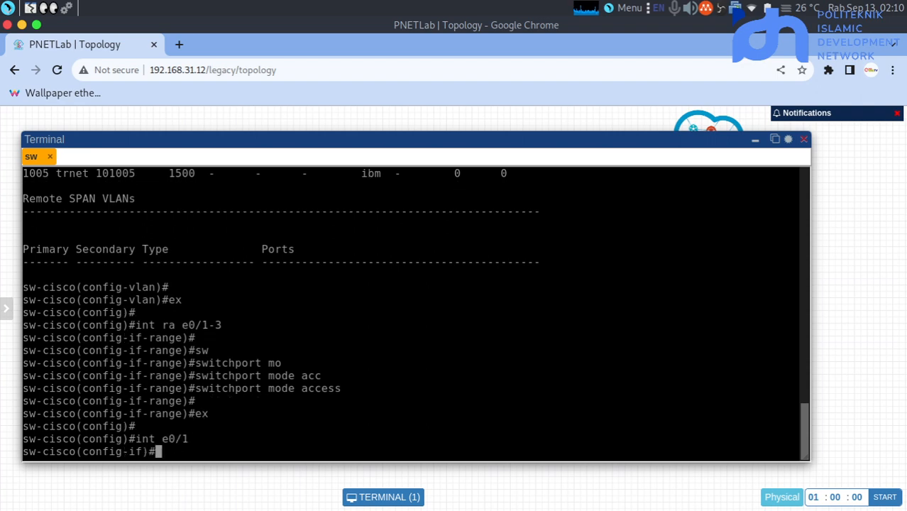
text(sw acc vl)
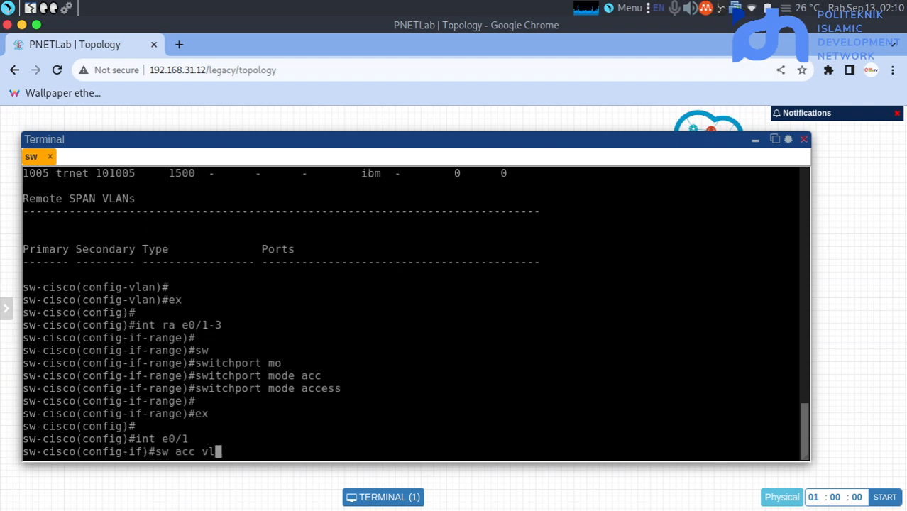
text( 10)
key(Return)
Switch to interface e0/2 with int e0/2 and assign it to VLAN 20 with sw acc vl 20
key(Up)
key(Up)
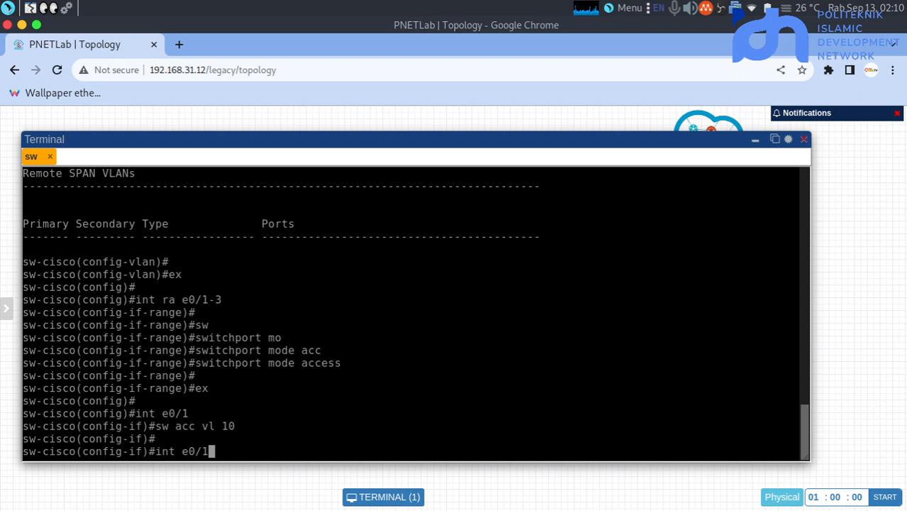
key(BackSpace)
text(2)
key(Return)
key(Up)
key(Up)
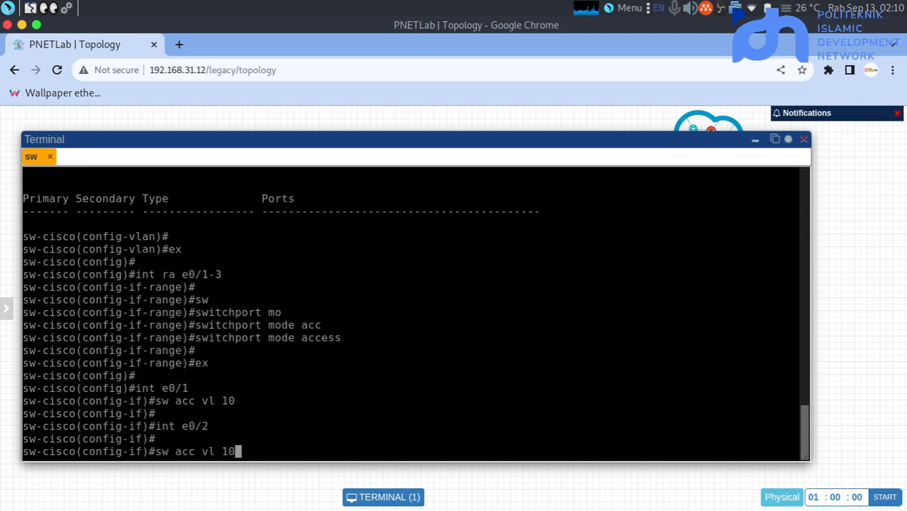
key(BackSpace)
key(BackSpace)
text(20)
key(Return)
Assign interface e0/3 to VLAN 30 with int e0/3 and sw acc vl 30, and return to global configuration with ex
key(Up)
key(Up)
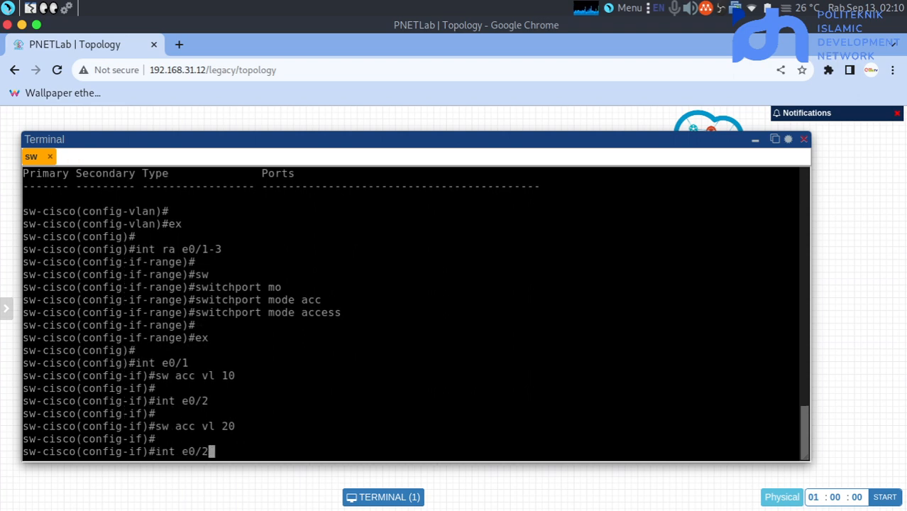
key(BackSpace)
text(3)
key(Return)
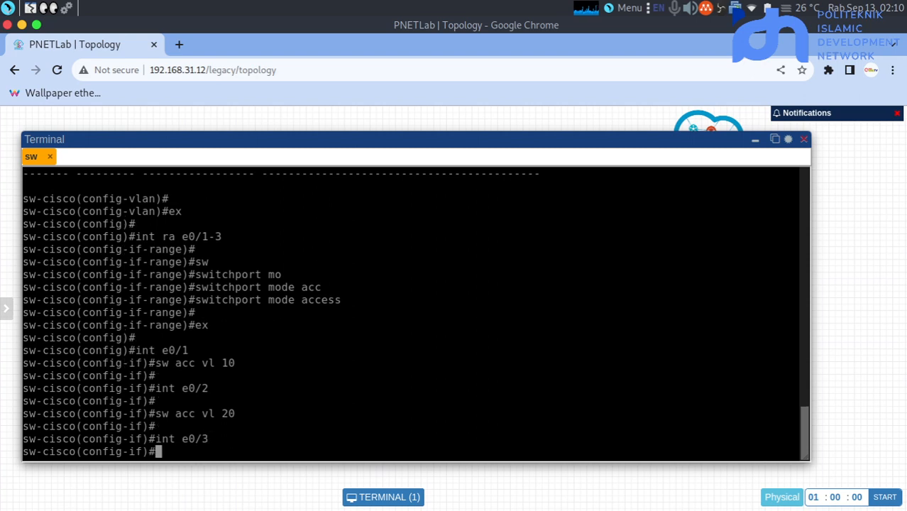
key(Return)
key(Up)
key(Up)
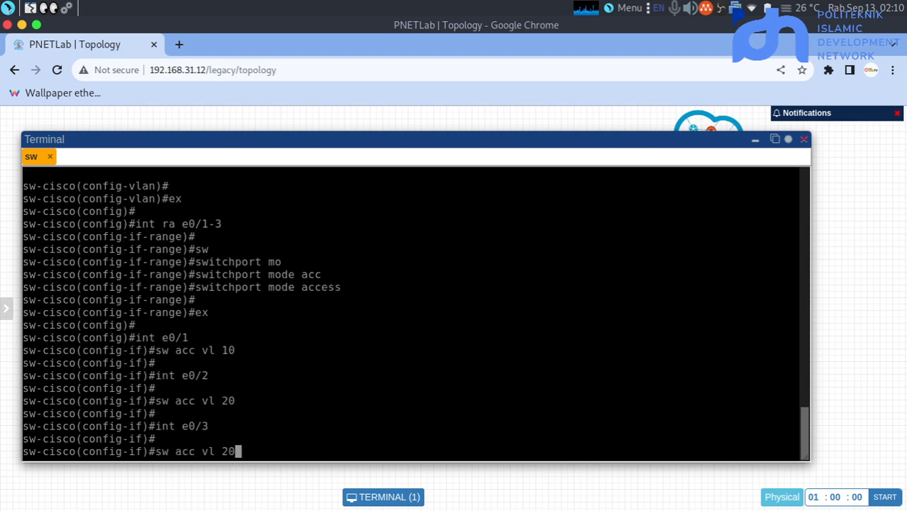
key(Left)
key(BackSpace)
text(3)
key(Return)
key(Return)
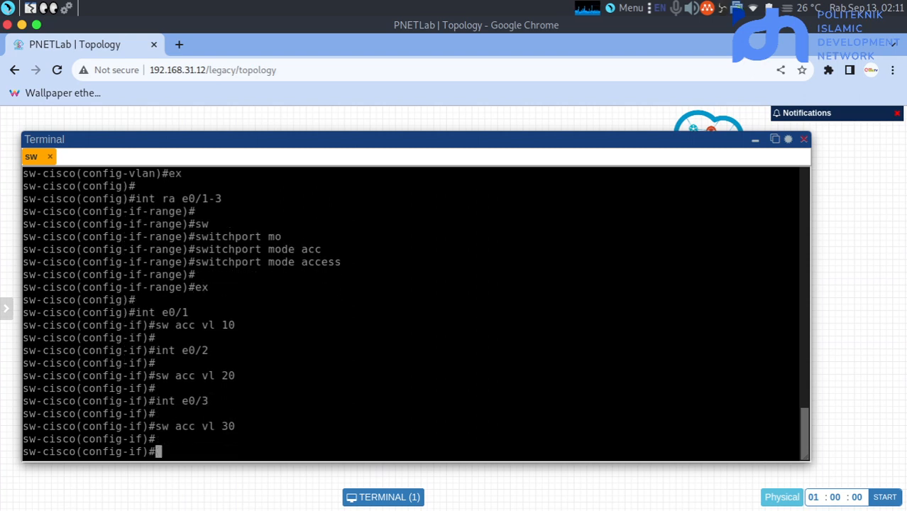
key(Return)
text(ex)
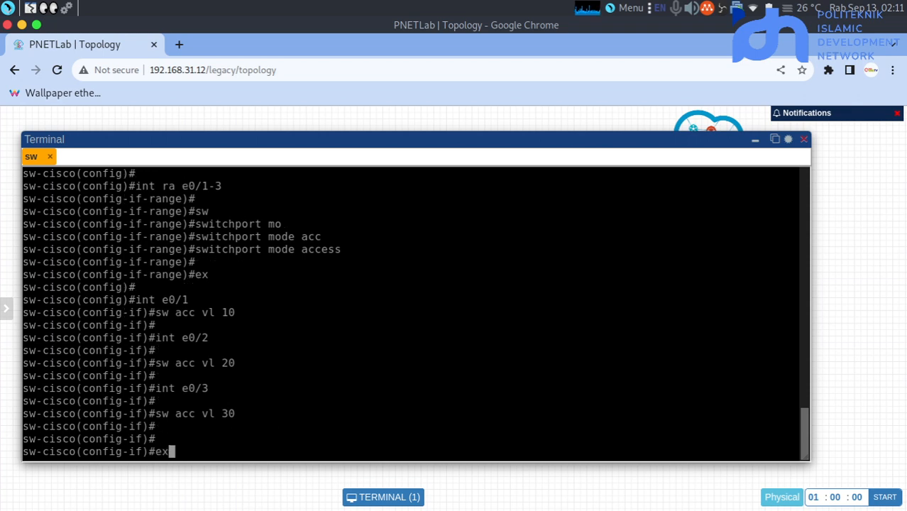
key(Return)
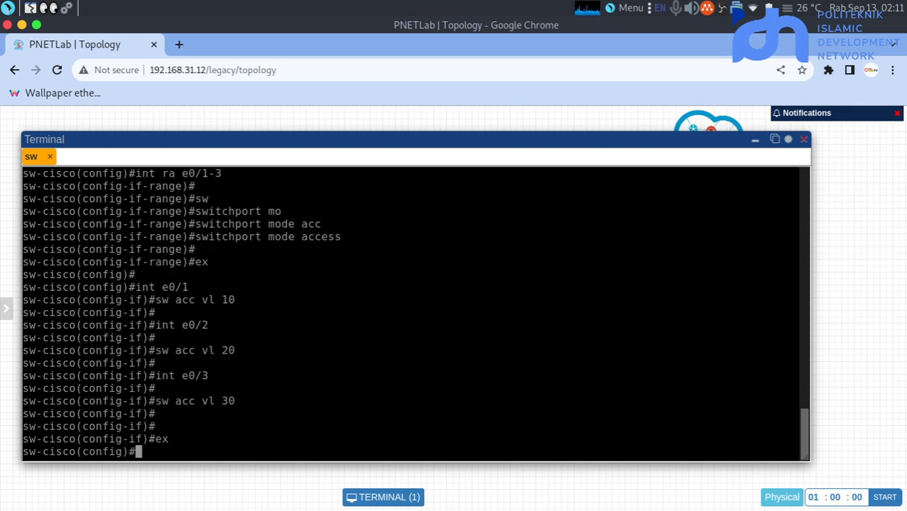
Minimize the switch's terminal and start the VPC6, VPC7 and VPC8 nodes
drag(527, 137, 560, 442)
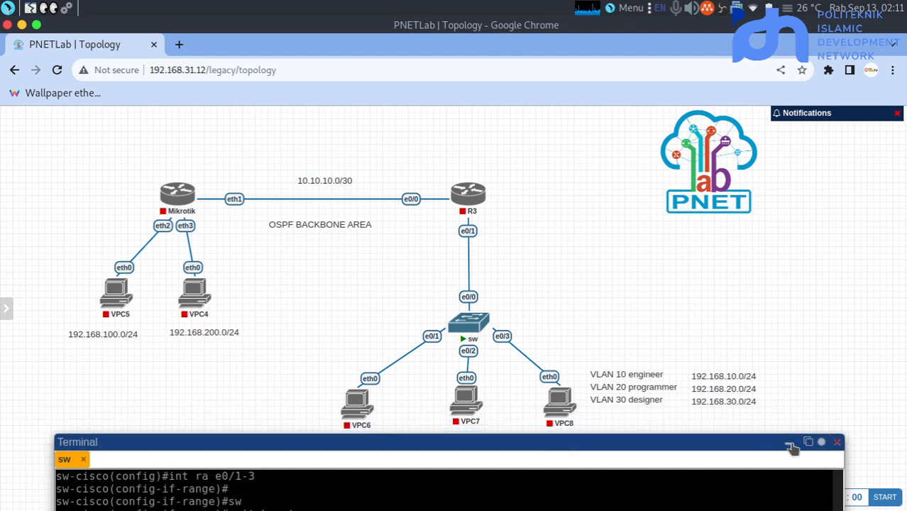
click(790, 445)
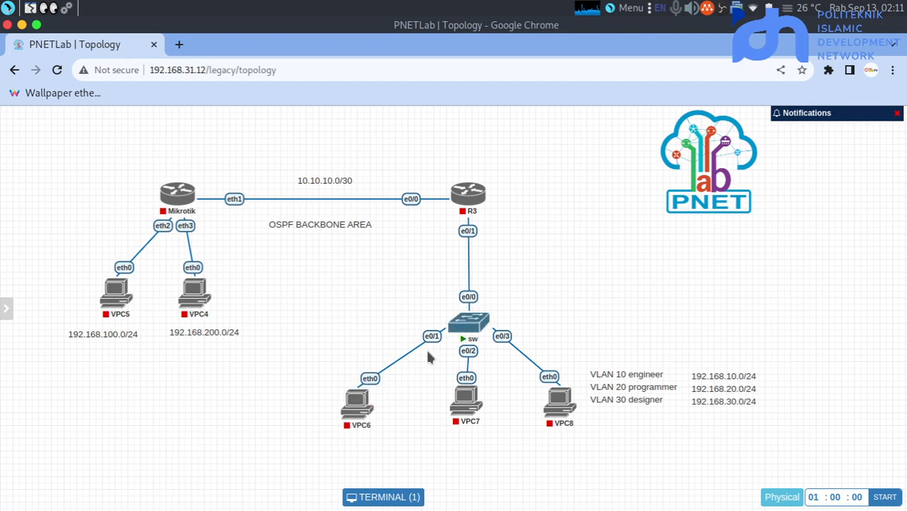
mouse_move(335, 425)
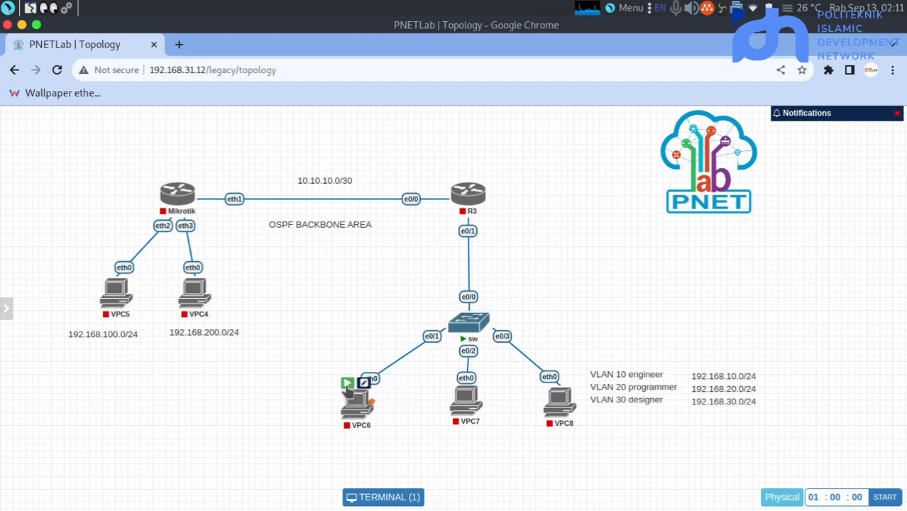
click(347, 383)
click(456, 380)
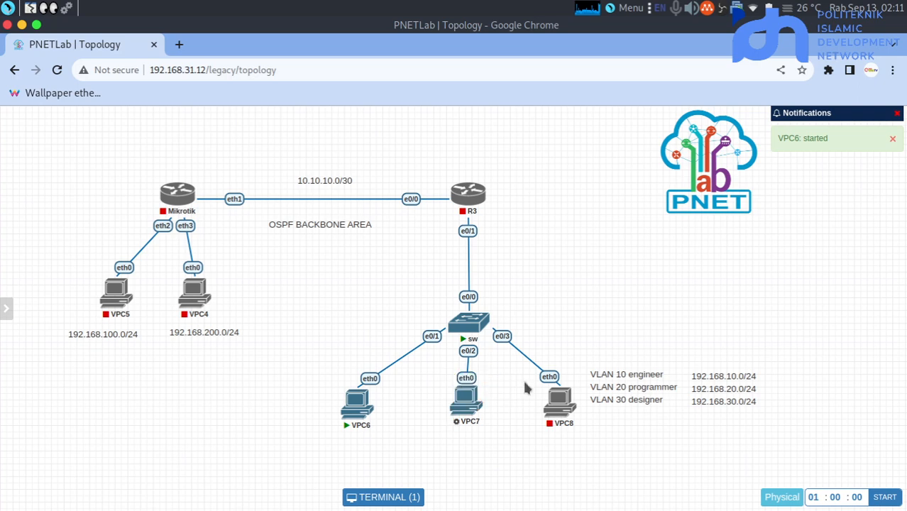
mouse_move(555, 394)
click(549, 378)
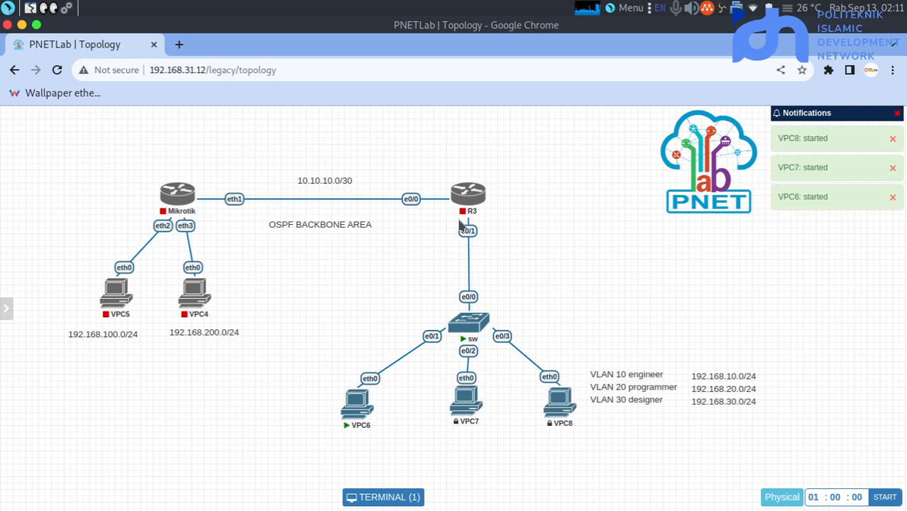
Start router R3 and open its console
mouse_move(463, 200)
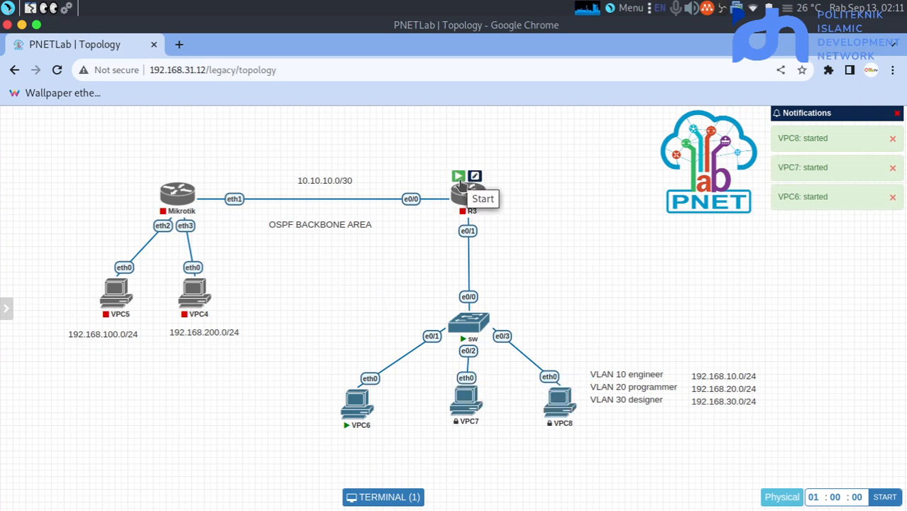
click(458, 176)
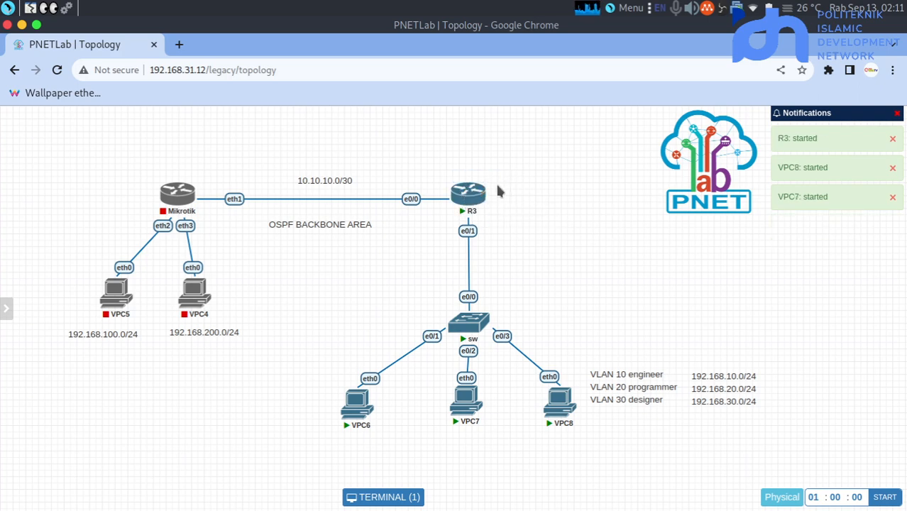
click(469, 192)
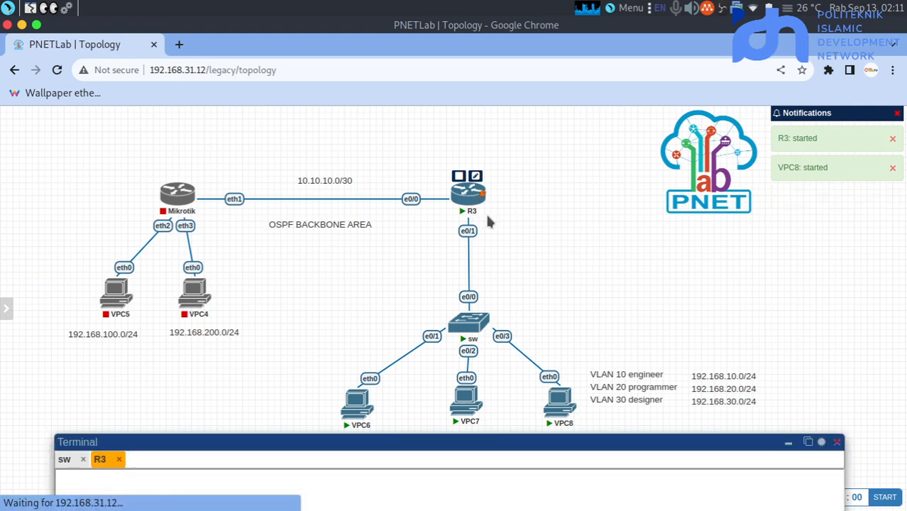
drag(501, 441, 474, 129)
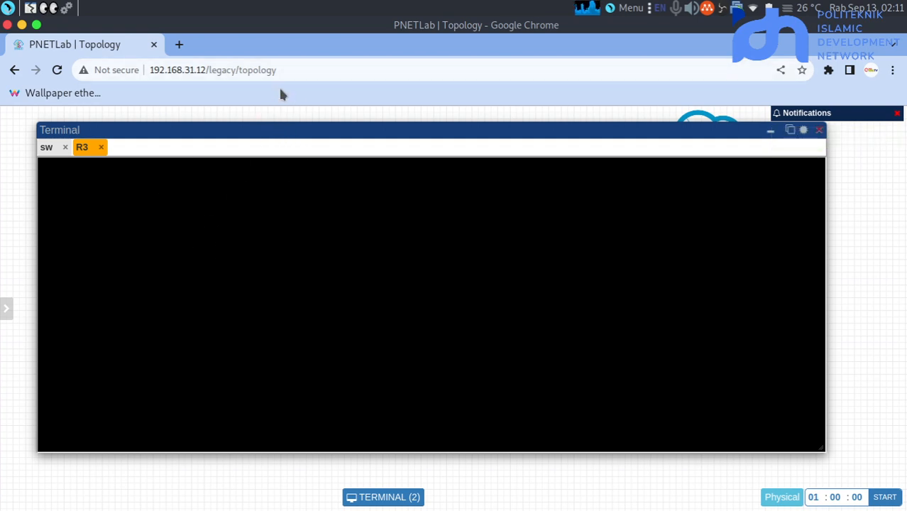
Move the terminal window off the Mikrotik router and start that node
drag(263, 129, 296, 154)
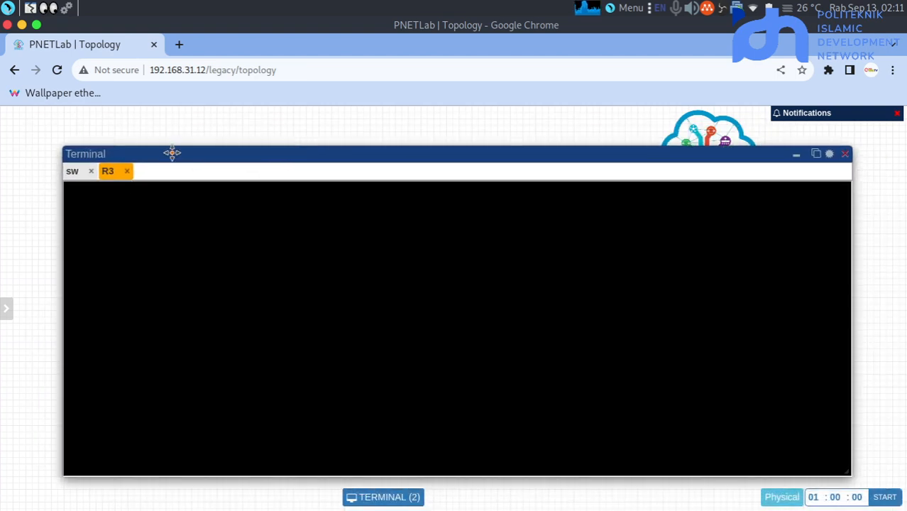
drag(171, 152, 324, 196)
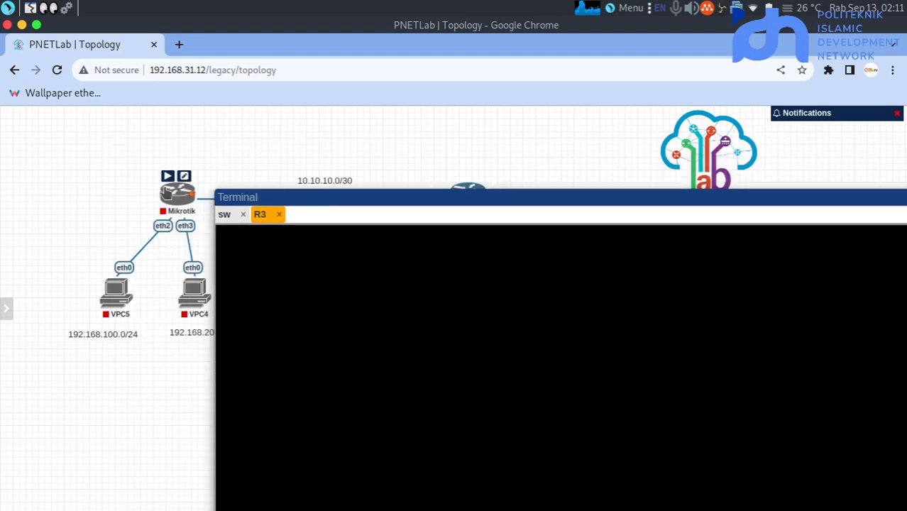
click(167, 176)
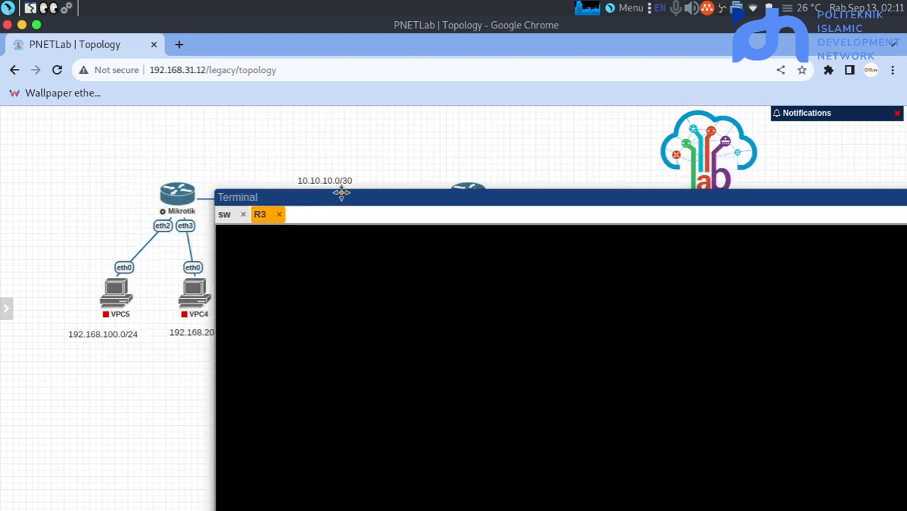
drag(357, 196, 228, 185)
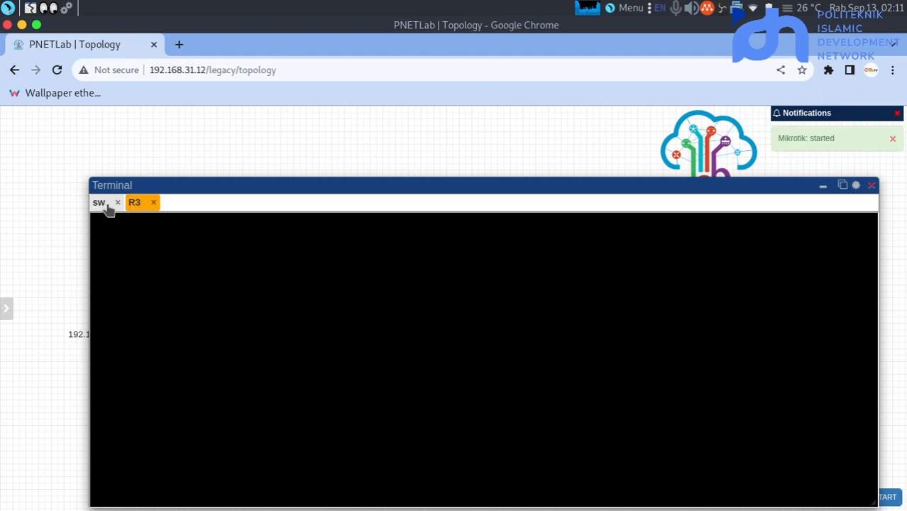
Close R3's console session and reopen it from the topology
click(101, 206)
click(137, 205)
click(153, 202)
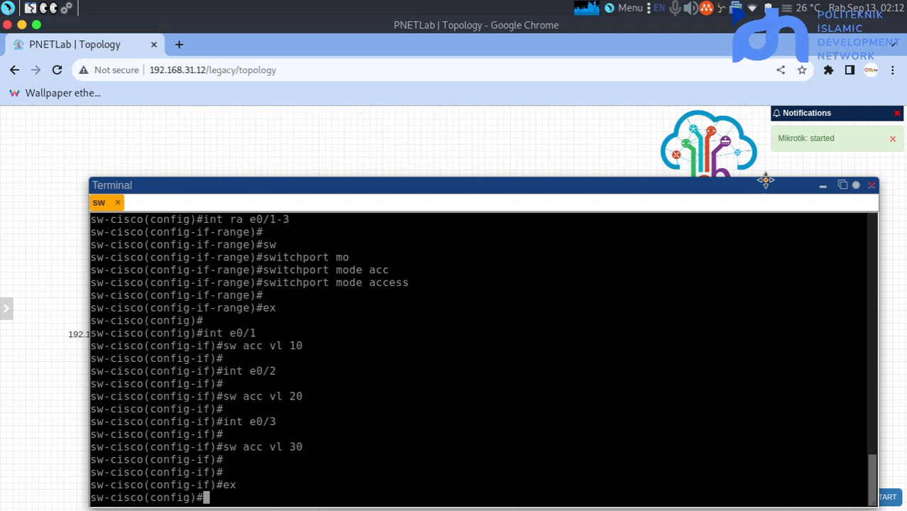
click(822, 185)
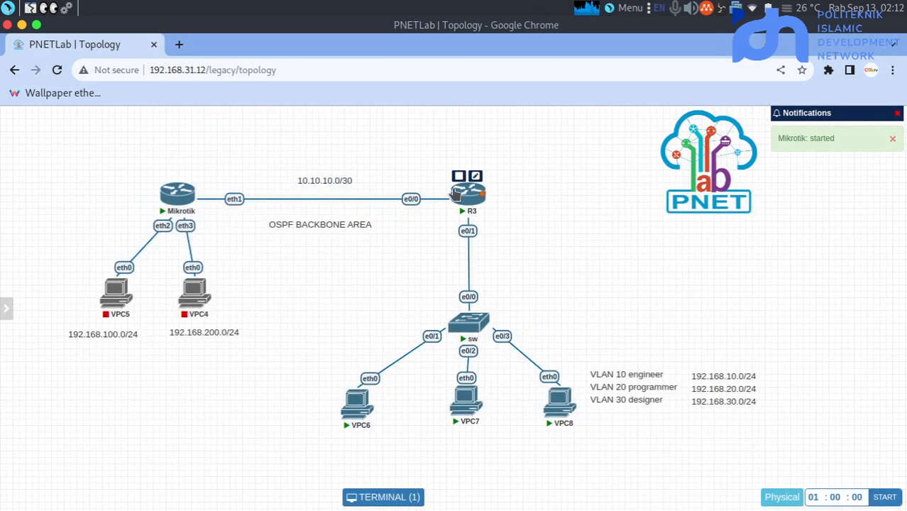
click(464, 196)
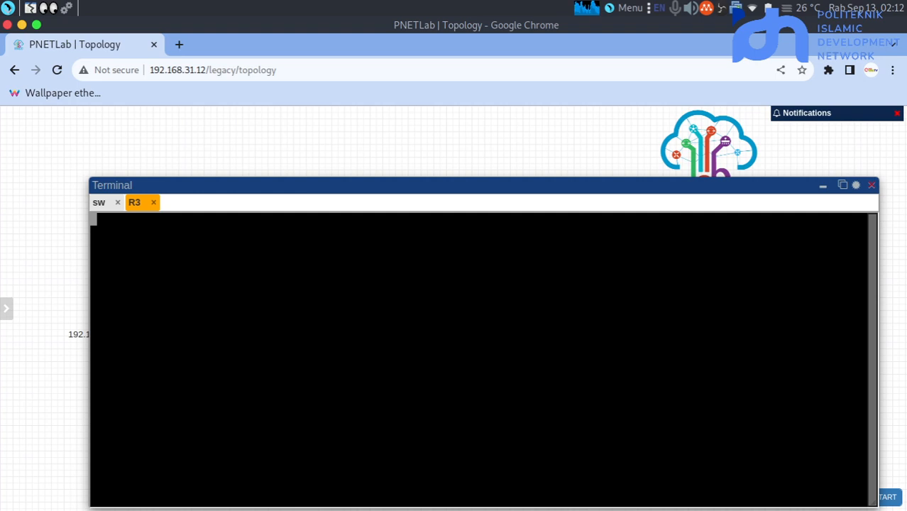
Open the Mikrotik router's console alongside the others and return to R3's session with the terminal window fully in view
drag(313, 185, 448, 245)
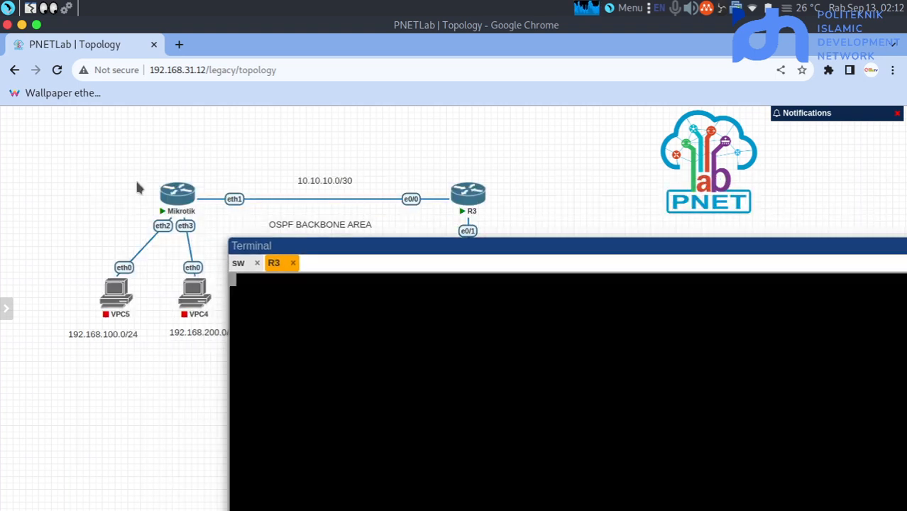
click(177, 193)
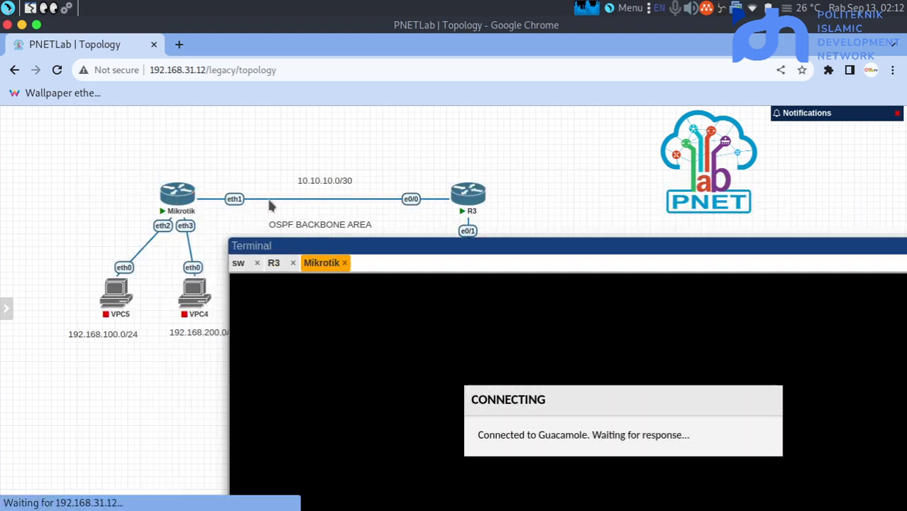
click(209, 212)
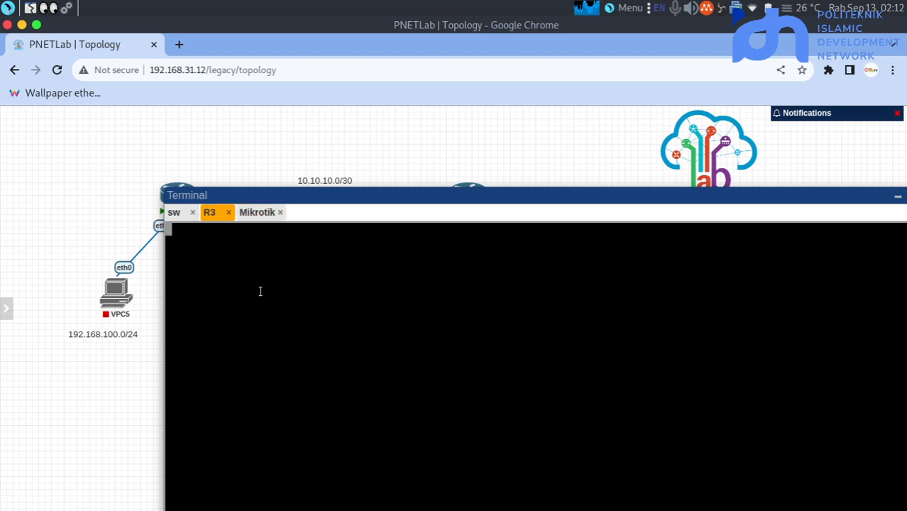
click(250, 216)
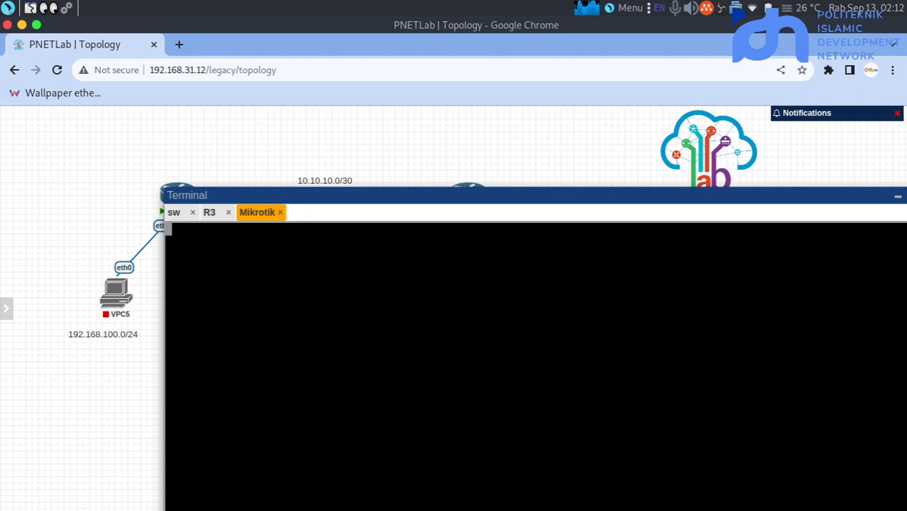
click(210, 212)
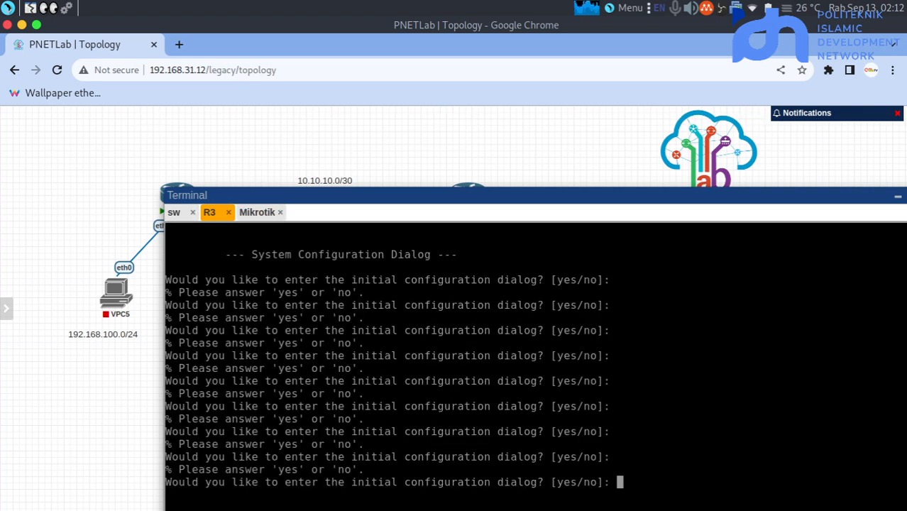
drag(648, 196, 533, 114)
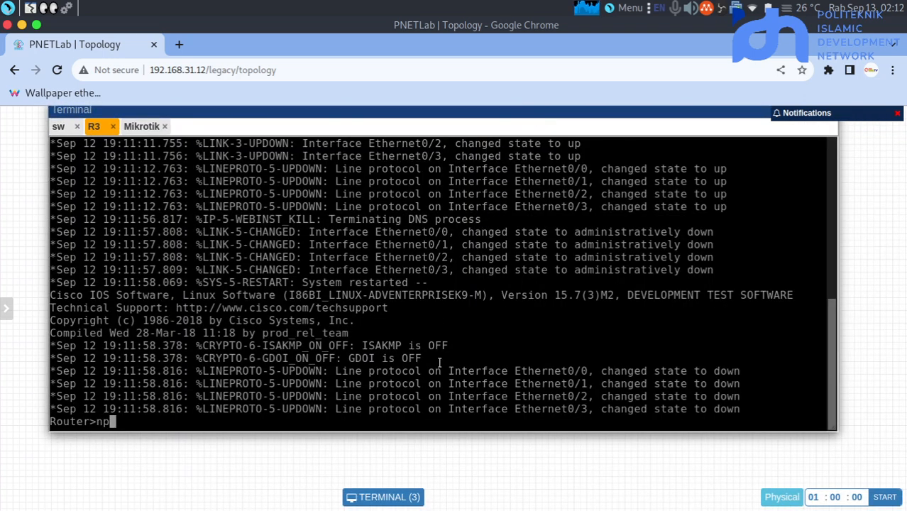
Clear the stray text at R3's prompt and enter privileged mode followed by global configuration mode
key(BackSpace)
key(BackSpace)
key(Return)
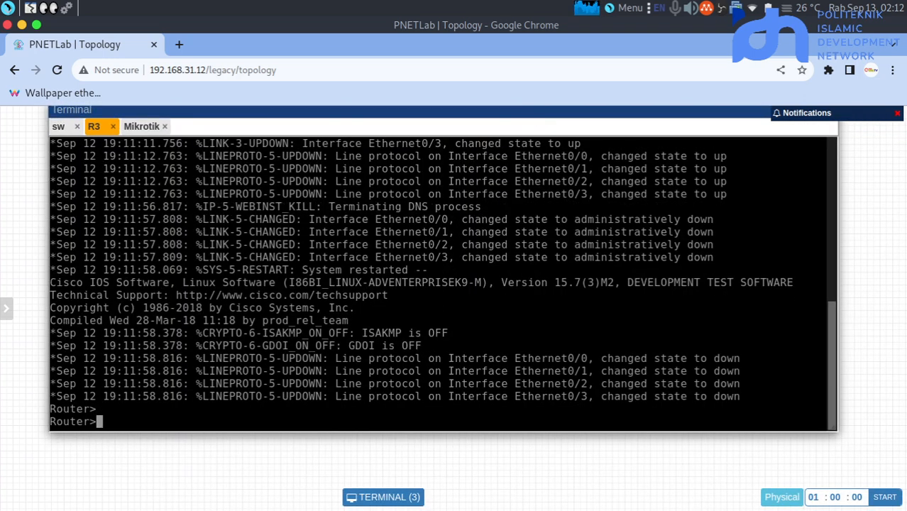
text(en)
key(Return)
key(Return)
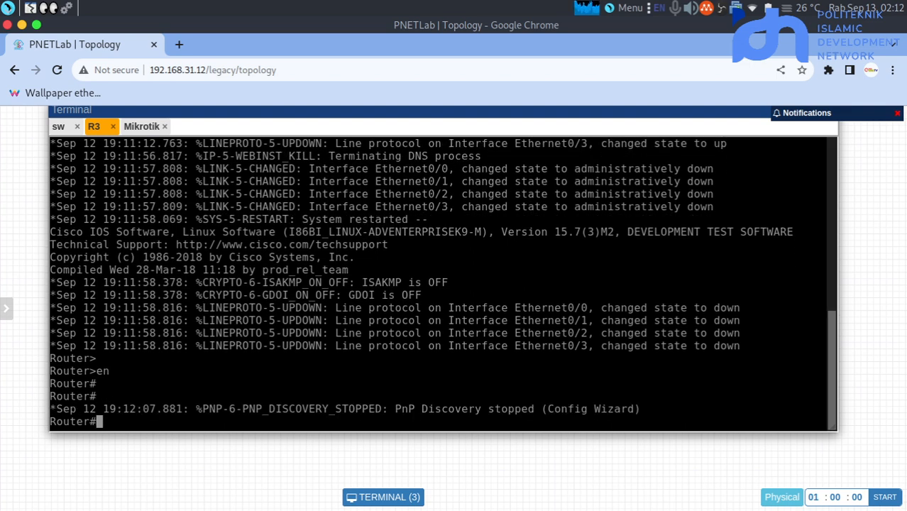
text(conf t)
key(Return)
key(Return)
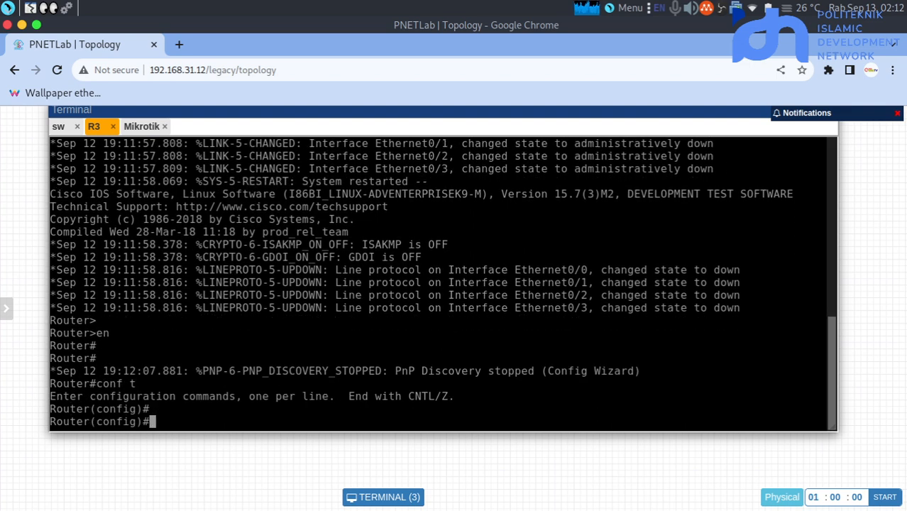
Set router R3's hostname to R-cisco
text(hos)
key(Tab)
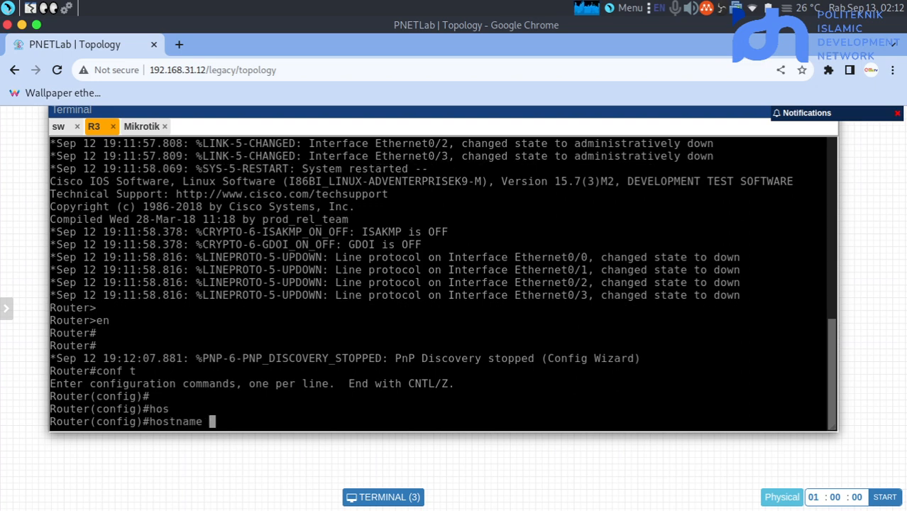
text(R-cisco)
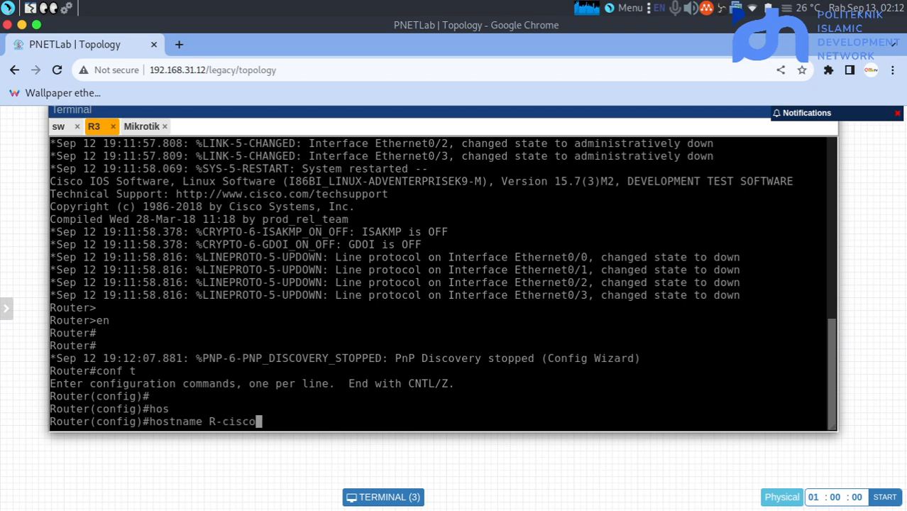
key(Return)
key(Return)
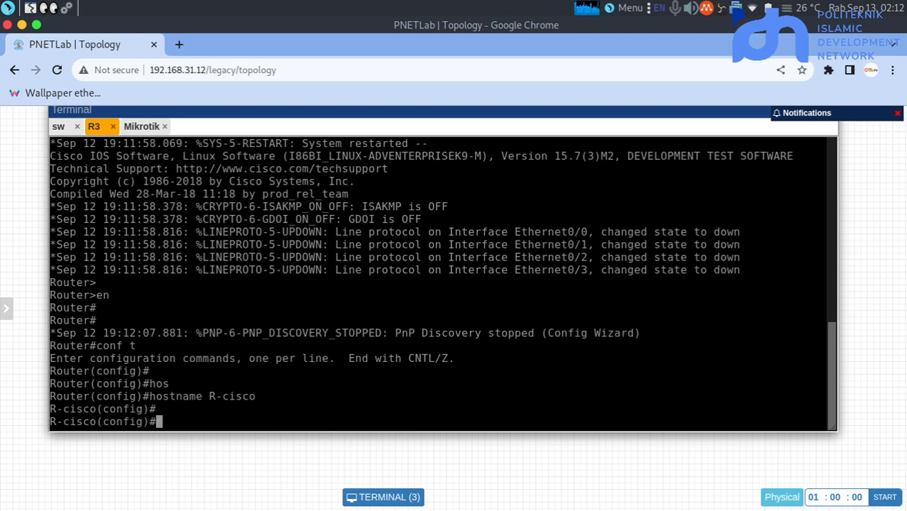
Select interface e0/0 on the Cisco router and bring it up with no shutdown
text(int)
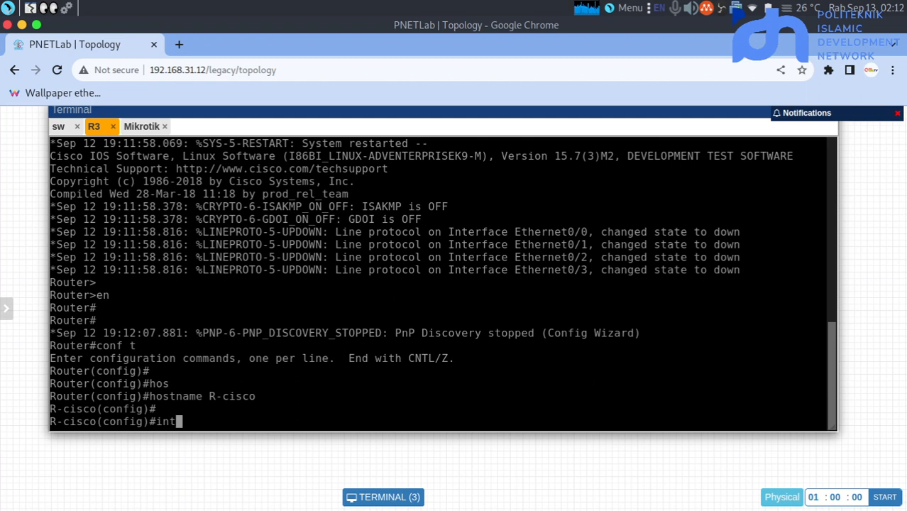
drag(512, 115, 488, 133)
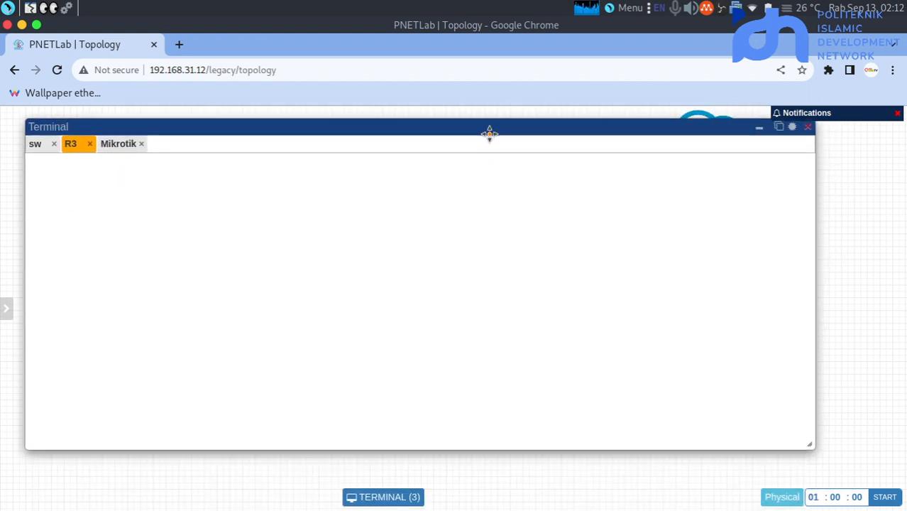
text(e)
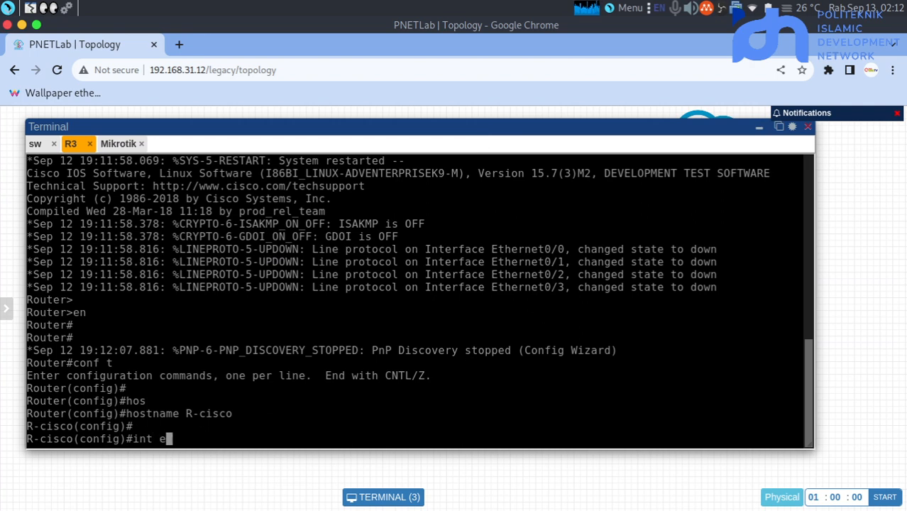
text(0/0)
key(Return)
text(no sh)
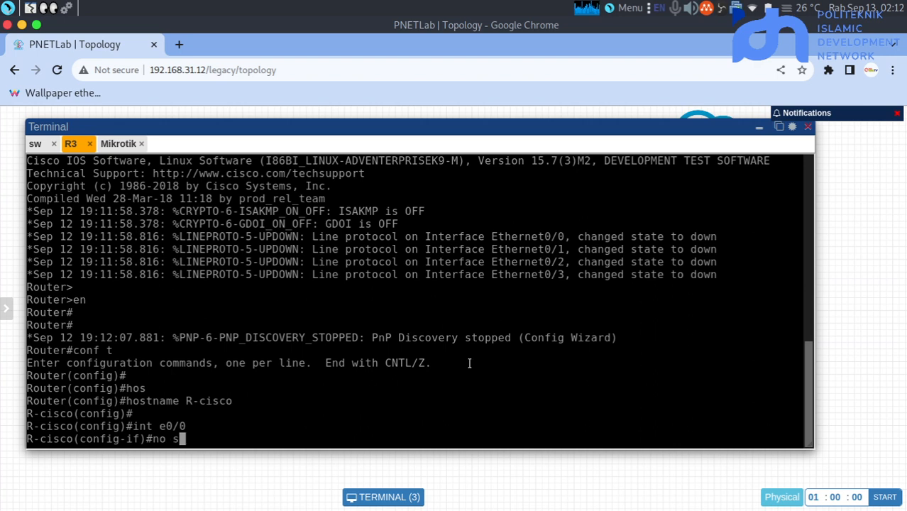
key(Return)
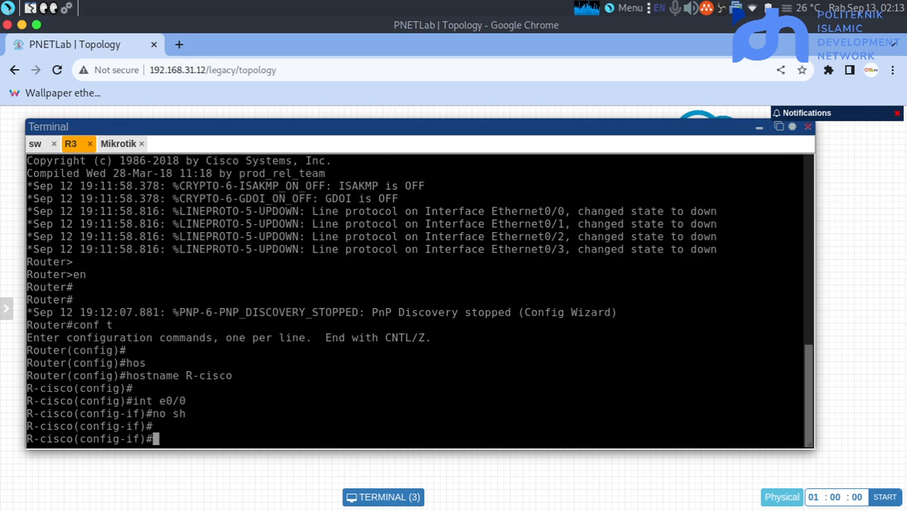
Assign 10.10.10.2 with mask 255.255.255.0 to interface e0/0 and exit to global configuration mode
text(ip add)
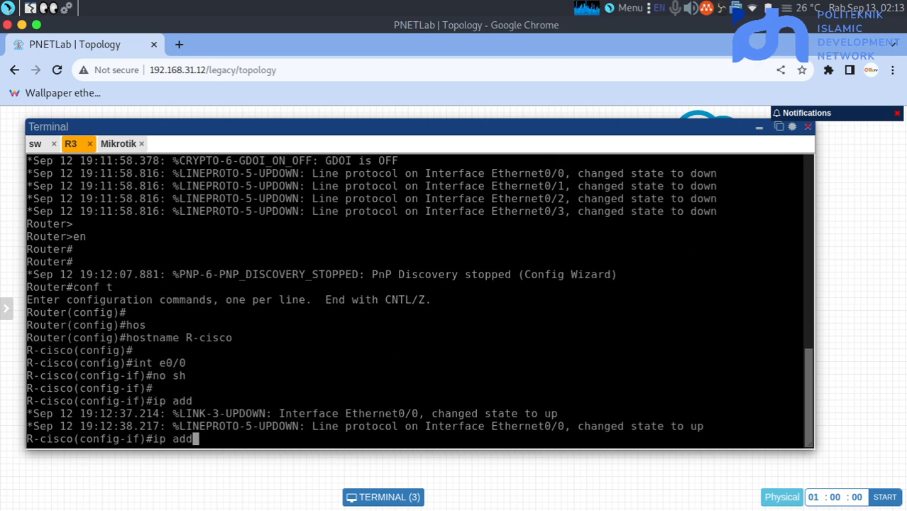
text( 10.10)
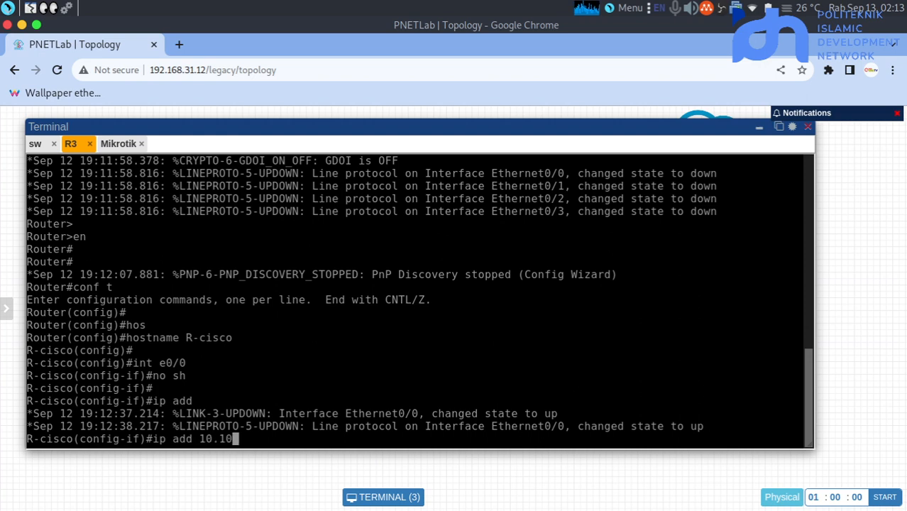
text(.10.2 2)
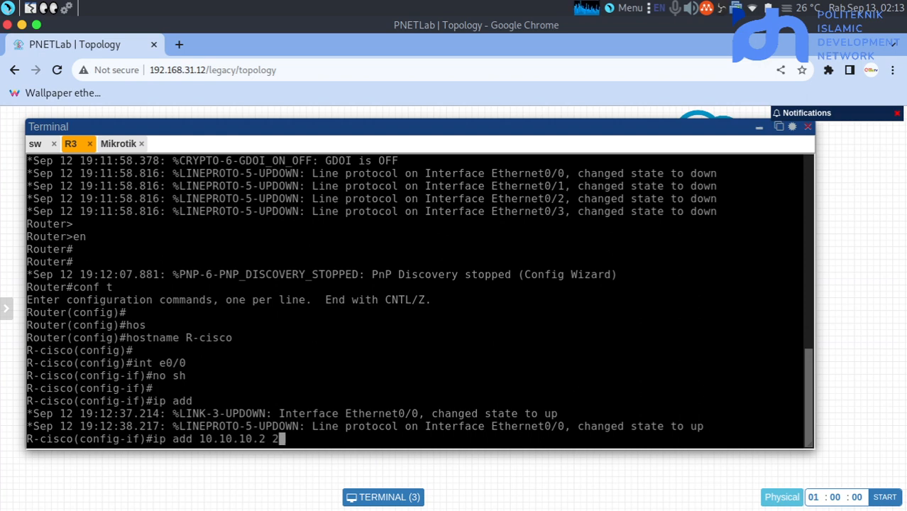
text(55.255.255.0)
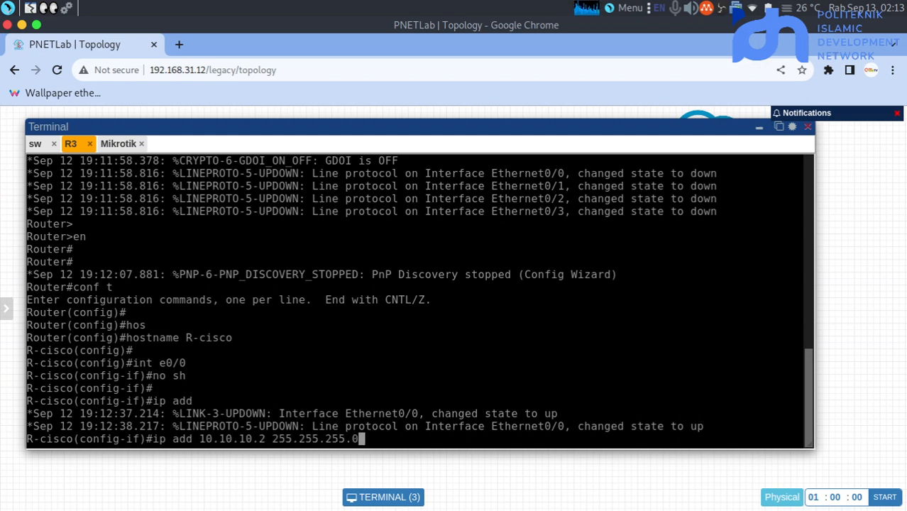
key(Return)
key(Return)
key(Return)
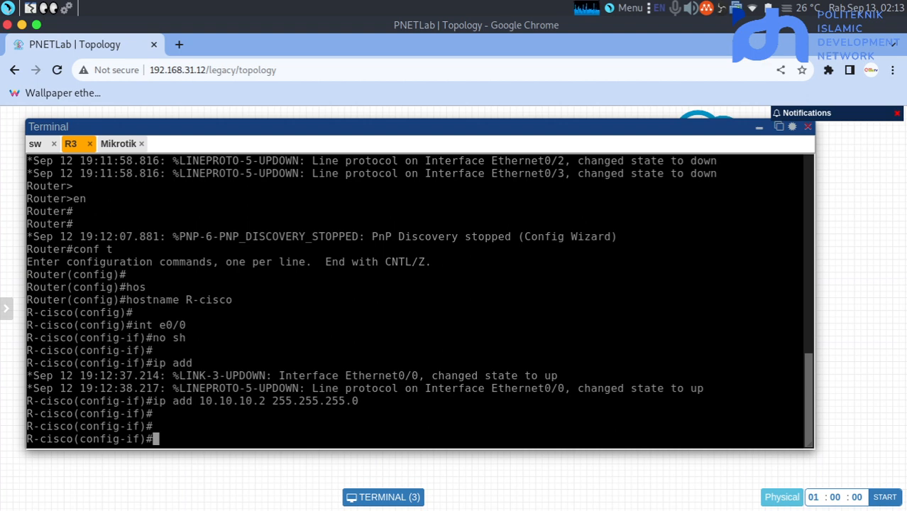
text(ex)
key(Return)
key(Return)
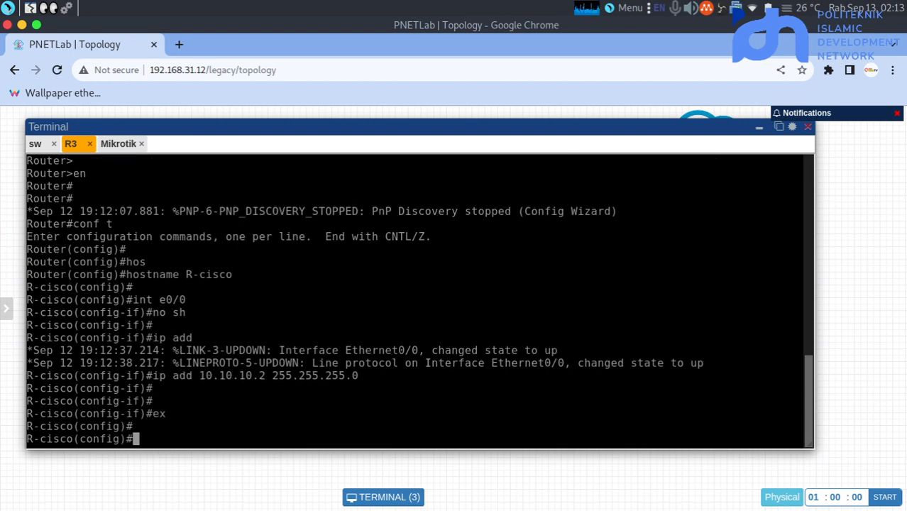
Create loopback interface lo0 on the Cisco router and enable it with no shutdown
text(int)
key(Tab)
text(lo)
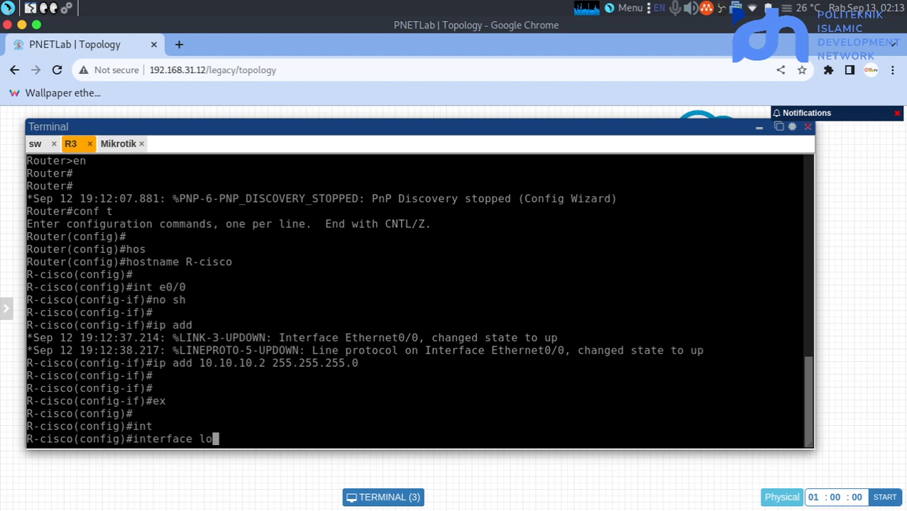
text(0)
key(Return)
key(Return)
text(no sh)
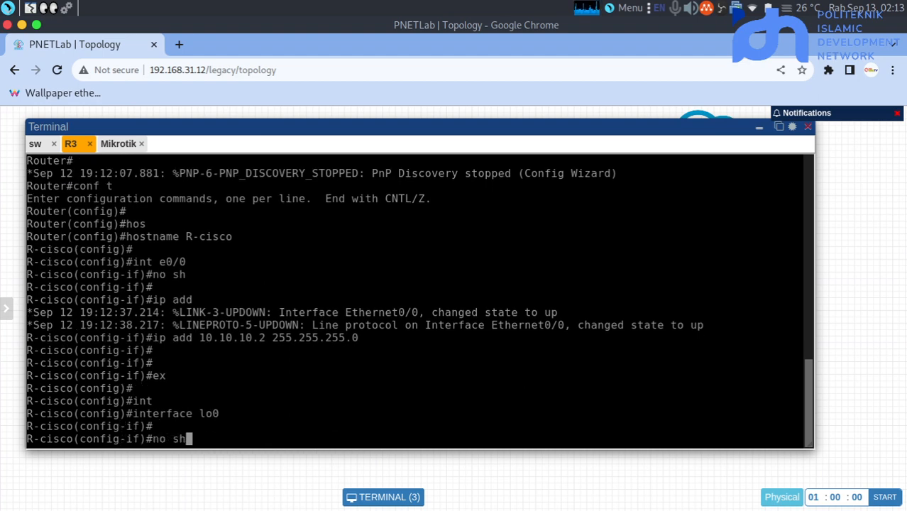
key(Return)
key(Return)
Assign 2.2.2.2 with mask 255.255.255.255 to the loopback interface
text(ip )
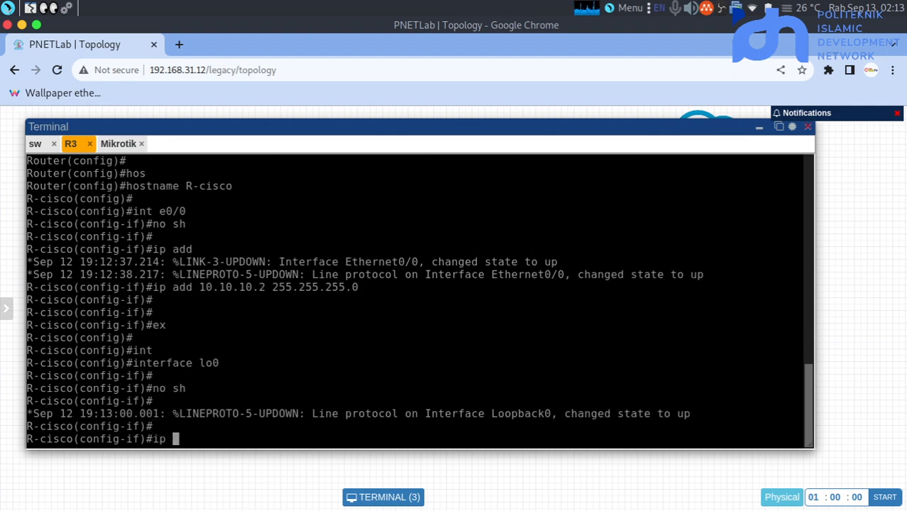
text(add 2.2.2.)
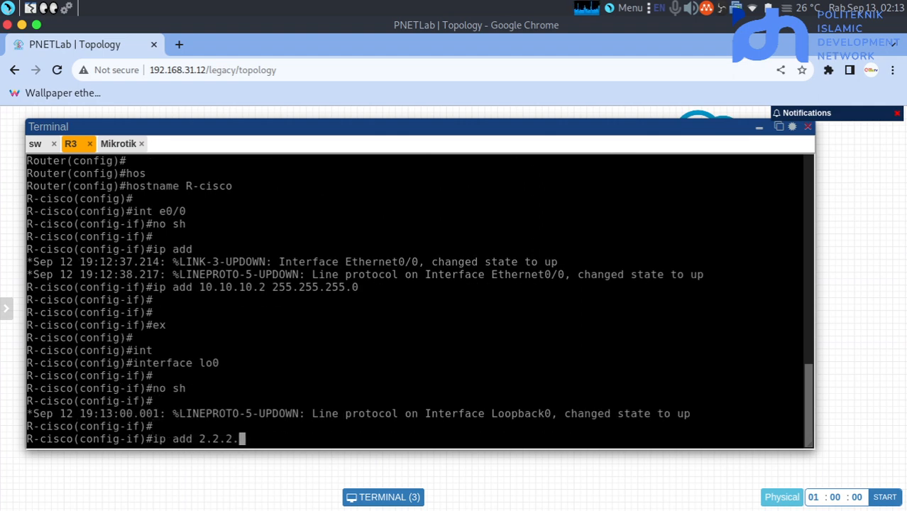
text(2)
text( 255)
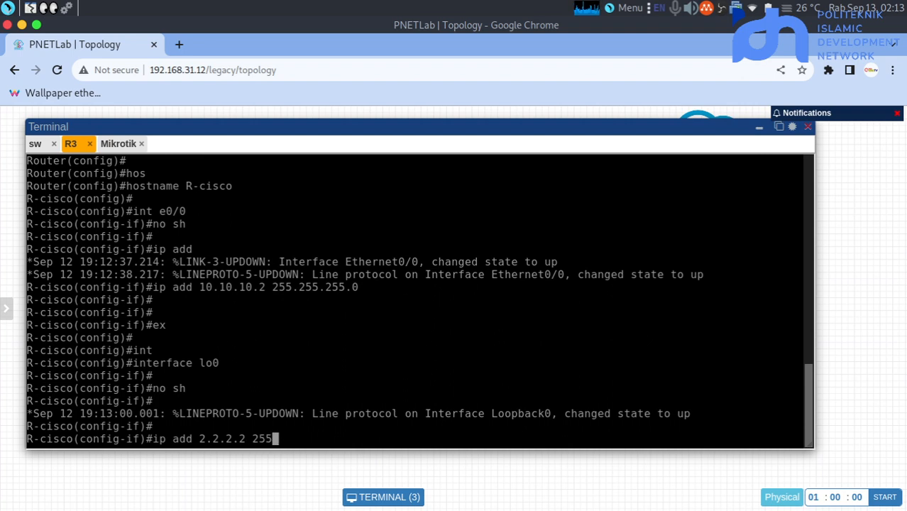
text(.255.255.255)
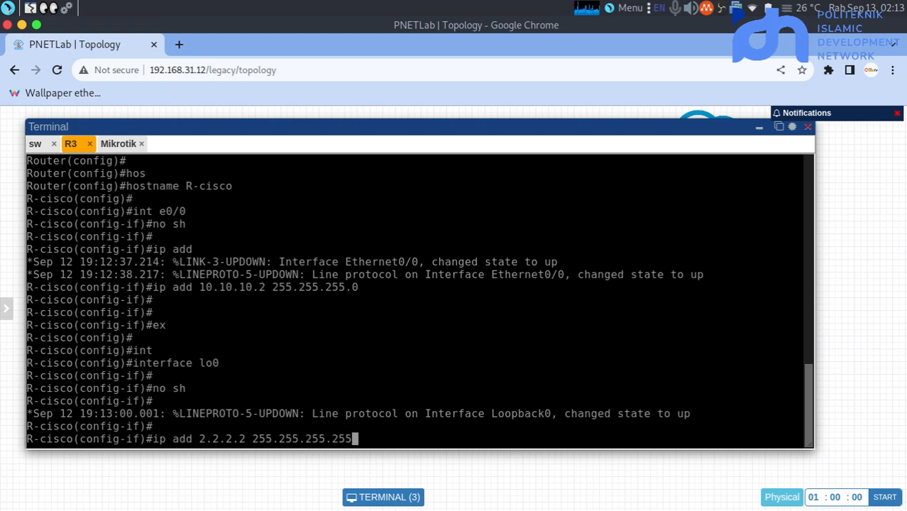
key(Return)
key(Return)
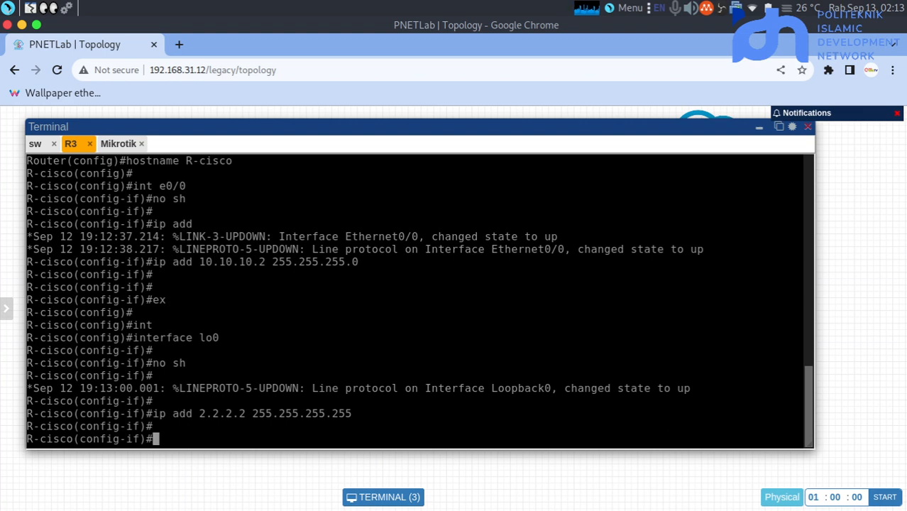
Select interface e0/1 on the Cisco router and bring it up with no shutdown
text(int)
mouse_move(429, 126)
mouse_down()
mouse_move(421, 254)
mouse_move(441, 412)
mouse_move(442, 166)
mouse_move(445, 296)
mouse_move(431, 140)
mouse_up()
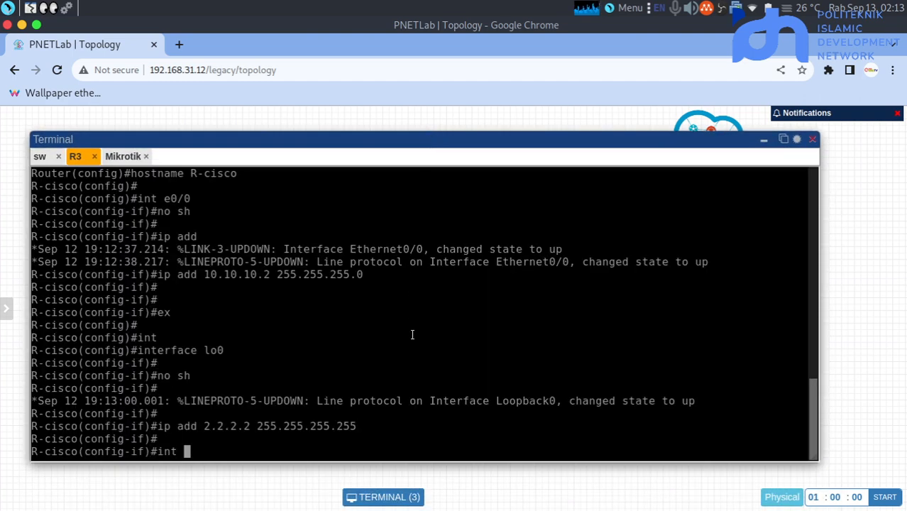
text(e0/1)
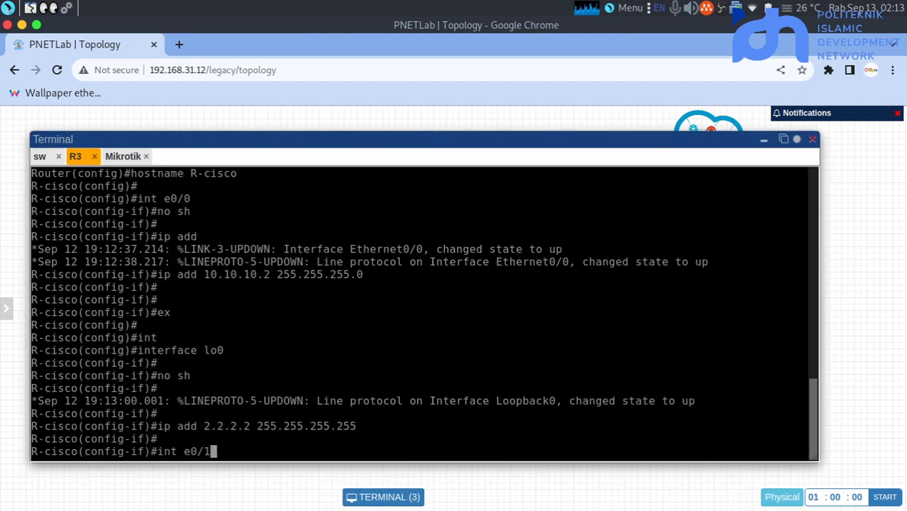
key(Return)
text(no sh)
key(Return)
key(Return)
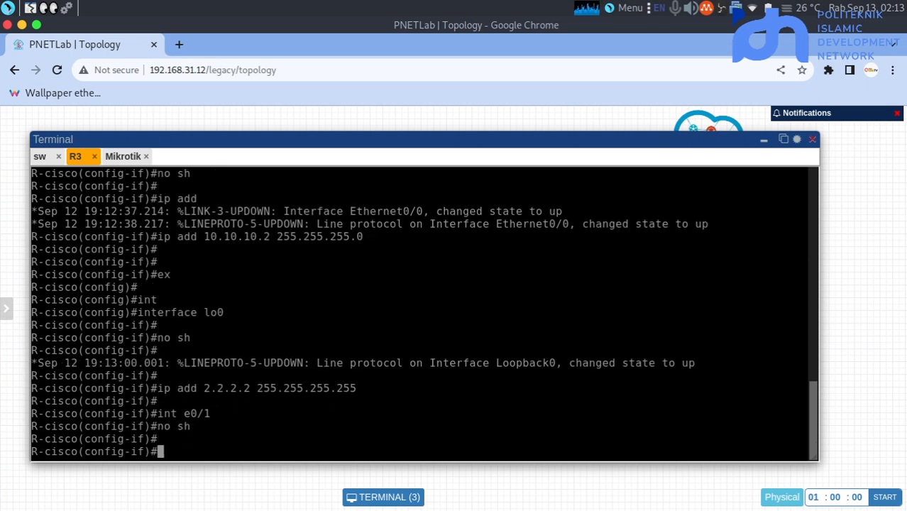
Create subinterface e0/1.10 on the Cisco router and set its encapsulation to dot1Q 10
text(int e0/1.)
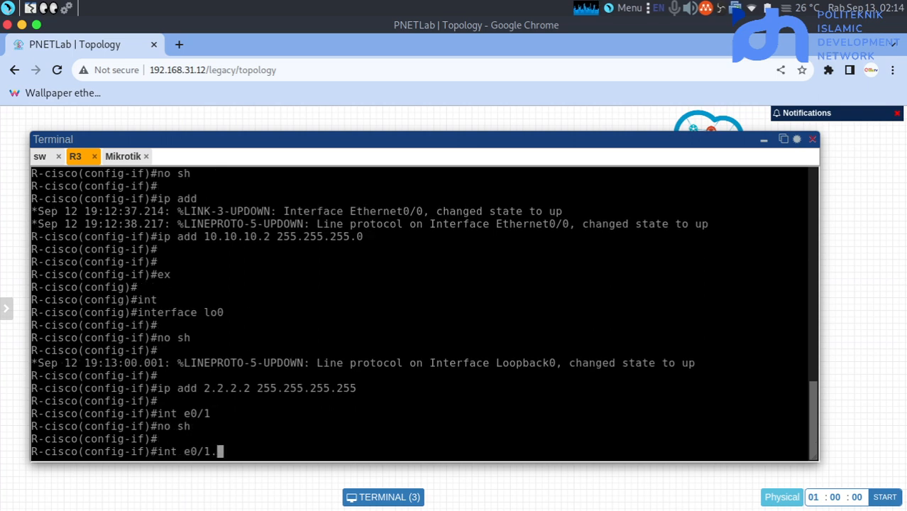
text(10)
key(Return)
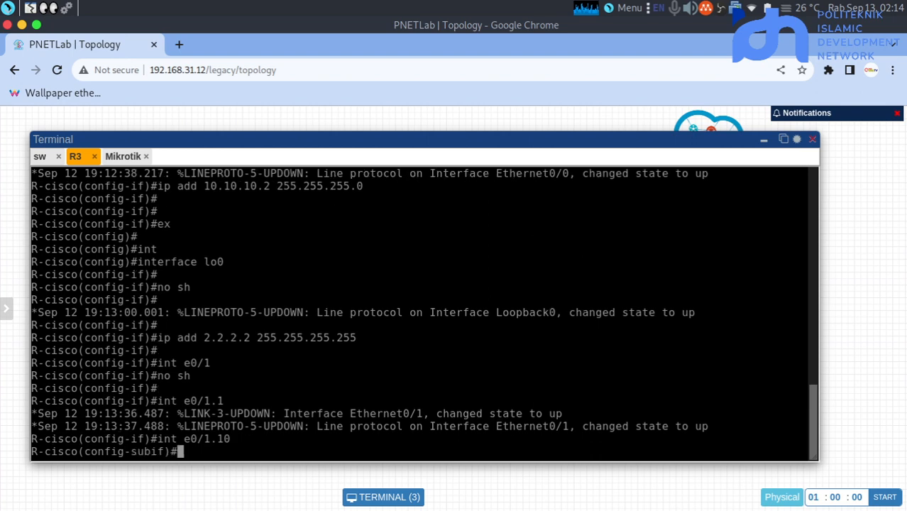
key(Return)
text(en)
key(Tab)
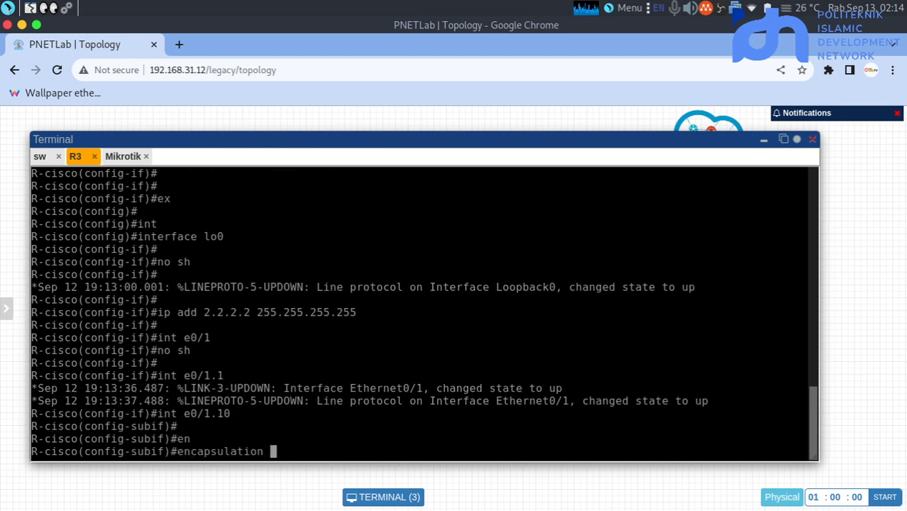
text(do)
key(Tab)
text(10)
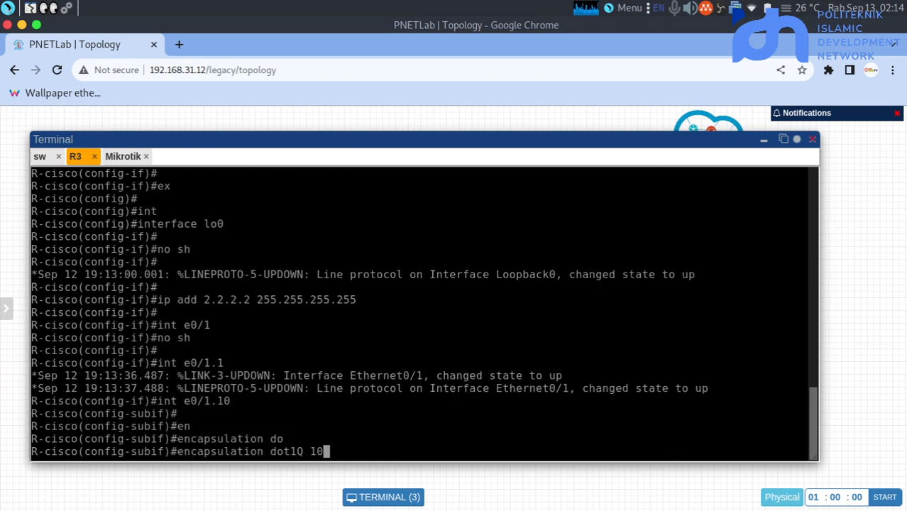
key(Return)
key(Return)
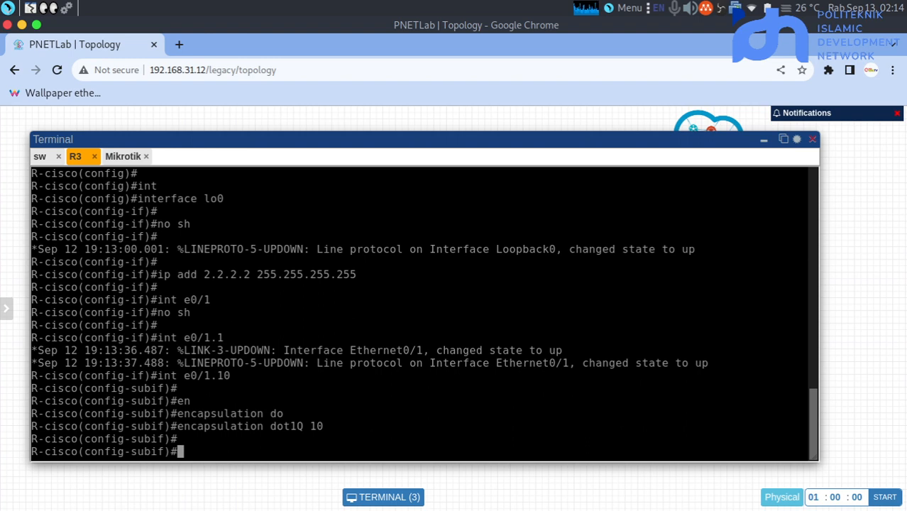
Assign 192.168.10.1 with mask 255.255.255.0 to subinterface e0/1.10
text(ip add )
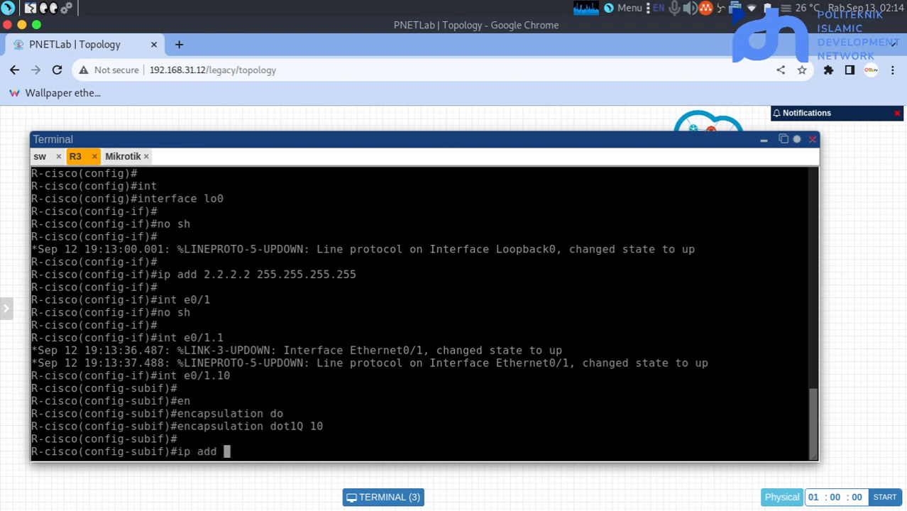
text(192.168)
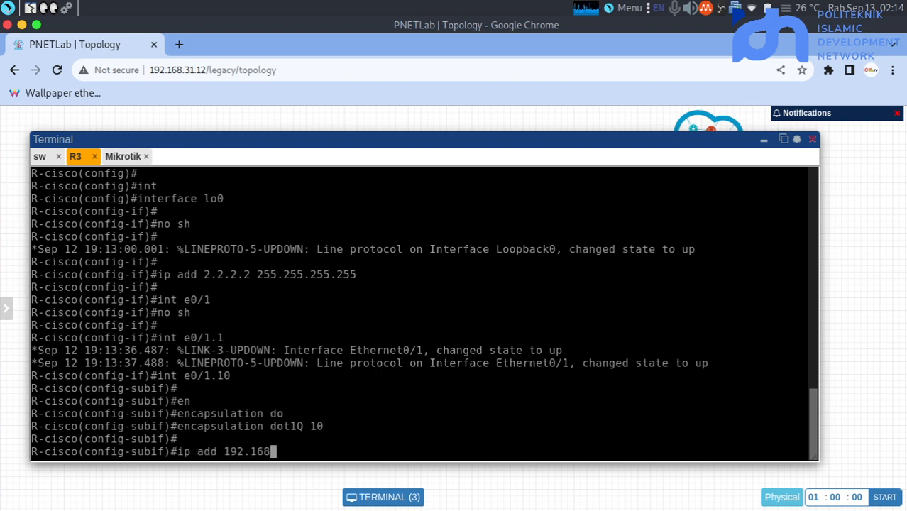
text(.10.1 2)
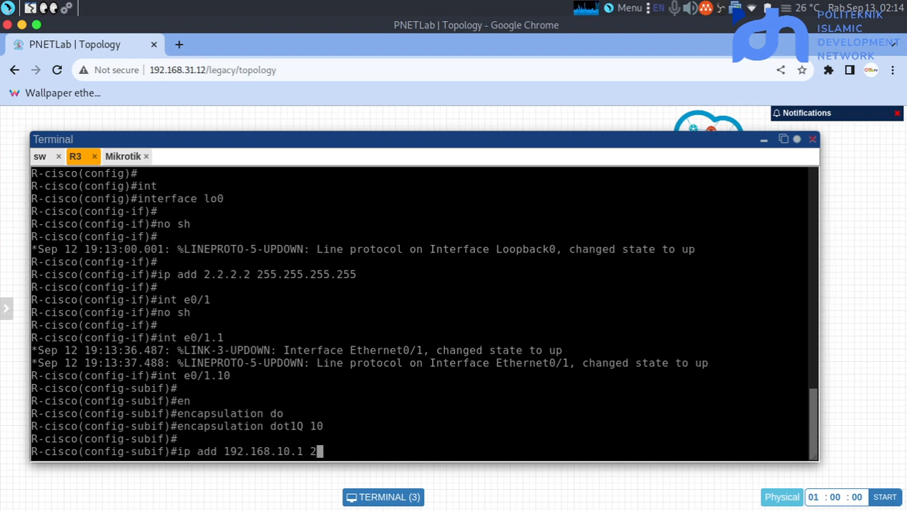
text(55.255.255.0)
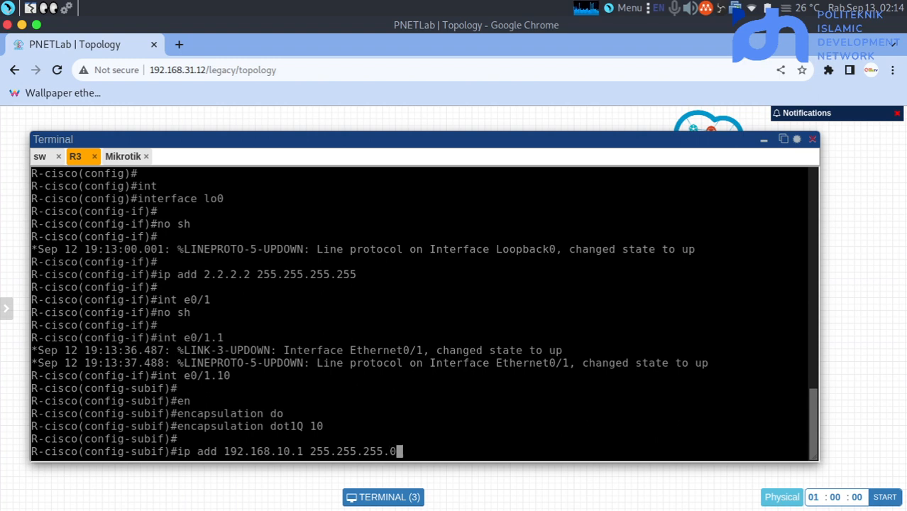
key(Return)
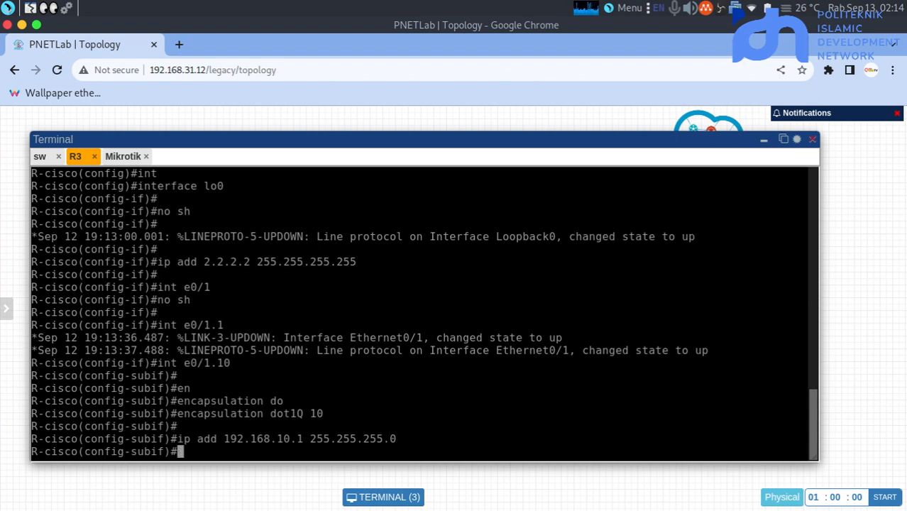
key(Return)
Create subinterface e0/1.20 on the Cisco router and set its encapsulation to dot1Q 20
key(Up)
key(Up)
key(Up)
key(Up)
key(Up)
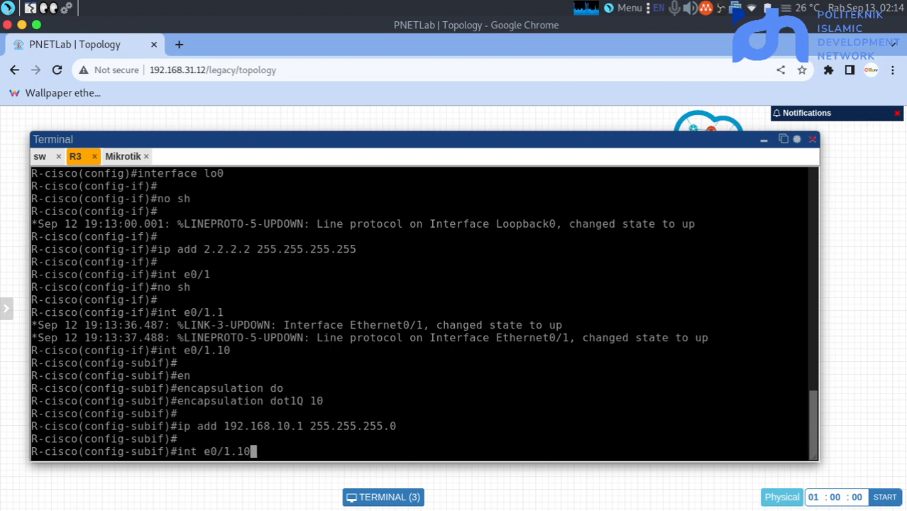
key(BackSpace)
key(BackSpace)
text(20)
key(Return)
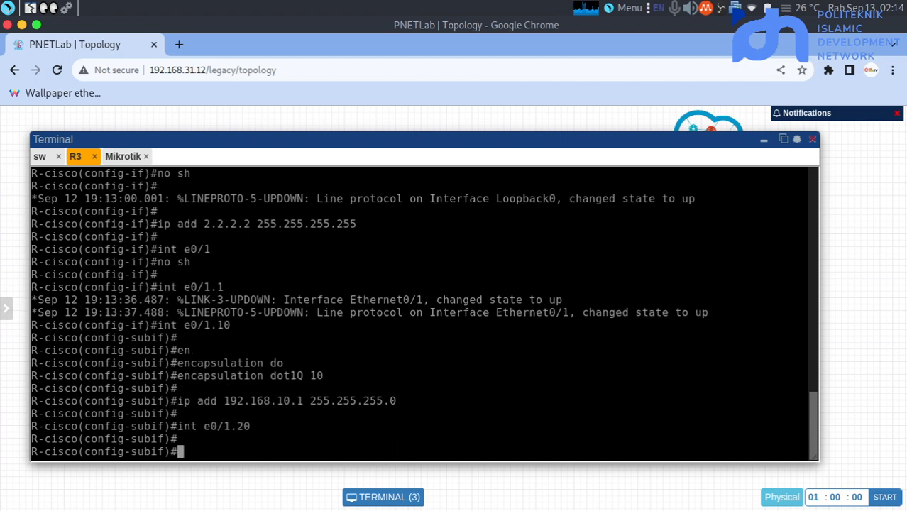
key(Up)
key(Up)
key(Up)
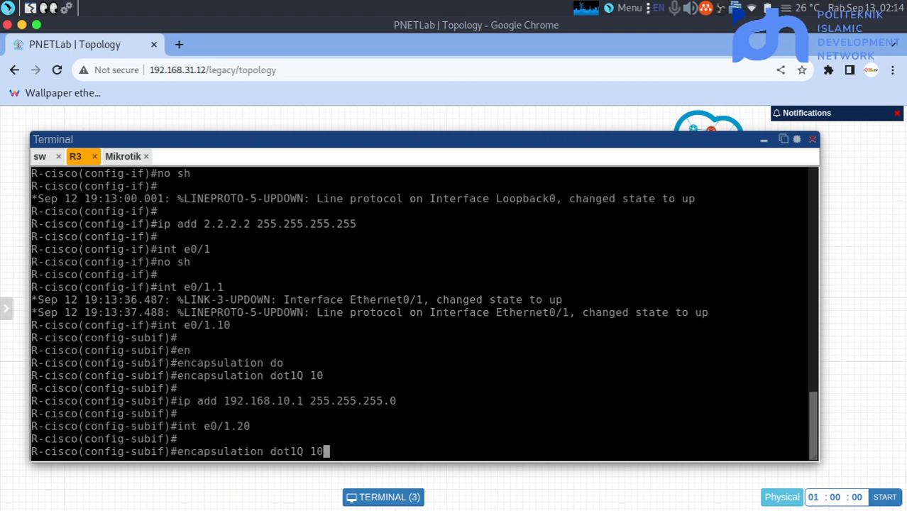
key(Left)
key(BackSpace)
text(2)
key(Return)
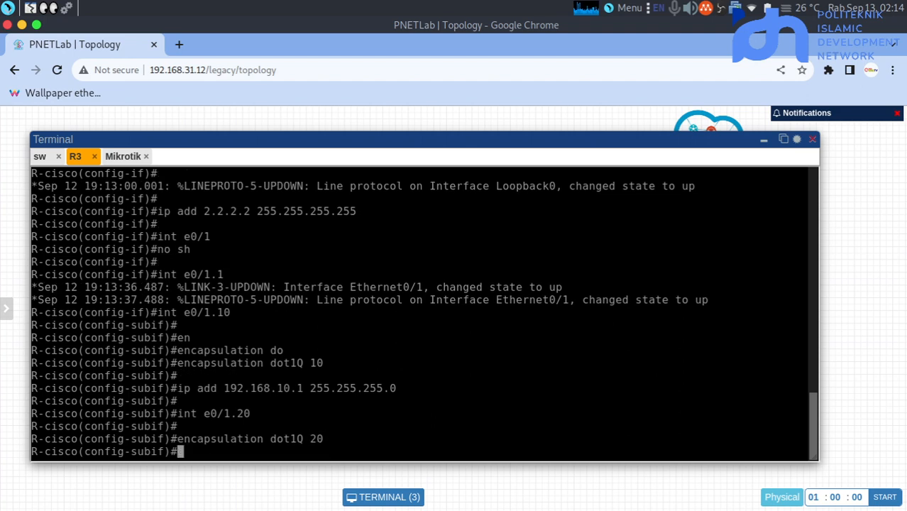
Assign 192.168.20.1 with mask 255.255.255.0 to subinterface e0/1.20
key(Up)
key(Up)
key(Left)
key(Left)
key(Left)
key(Left)
key(Left)
key(Left)
key(Left)
key(Left)
key(Left)
key(Left)
key(Left)
key(Left)
key(Left)
key(Left)
key(Left)
key(Left)
key(Left)
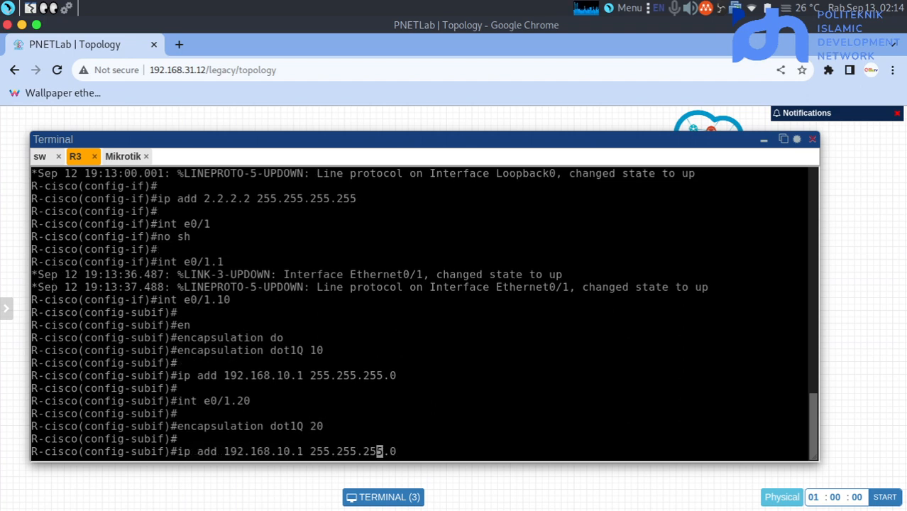
key(Return)
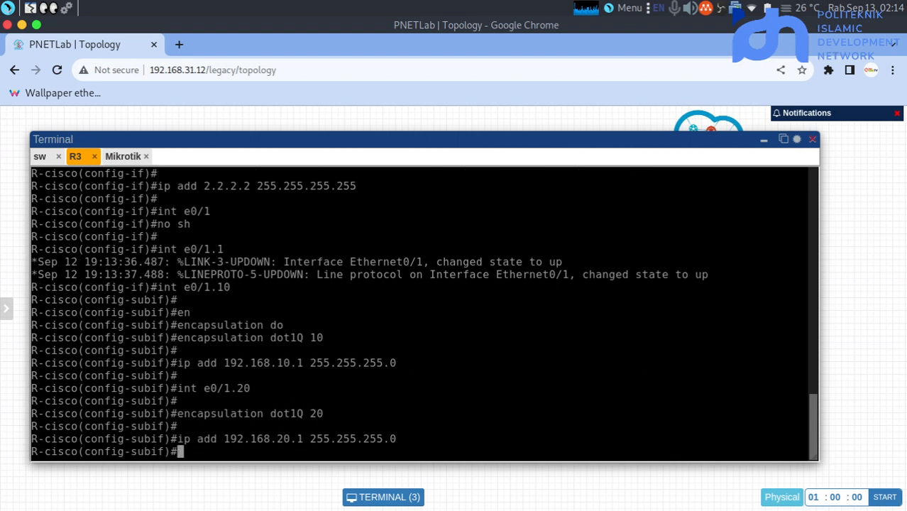
Create subinterface e0/1.30 on the Cisco router and set its encapsulation to dot1Q 30
key(Up)
key(Up)
key(Up)
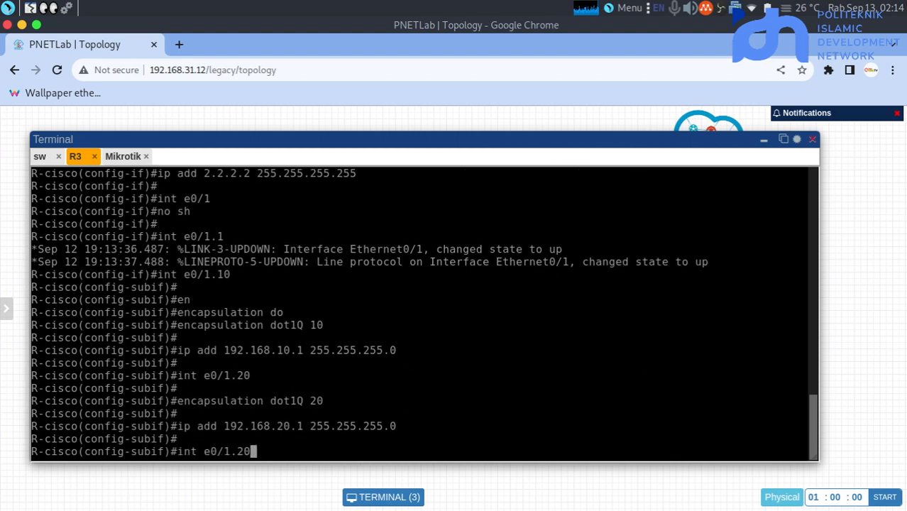
key(Left)
key(BackSpace)
text(3)
key(Return)
key(Up)
key(Up)
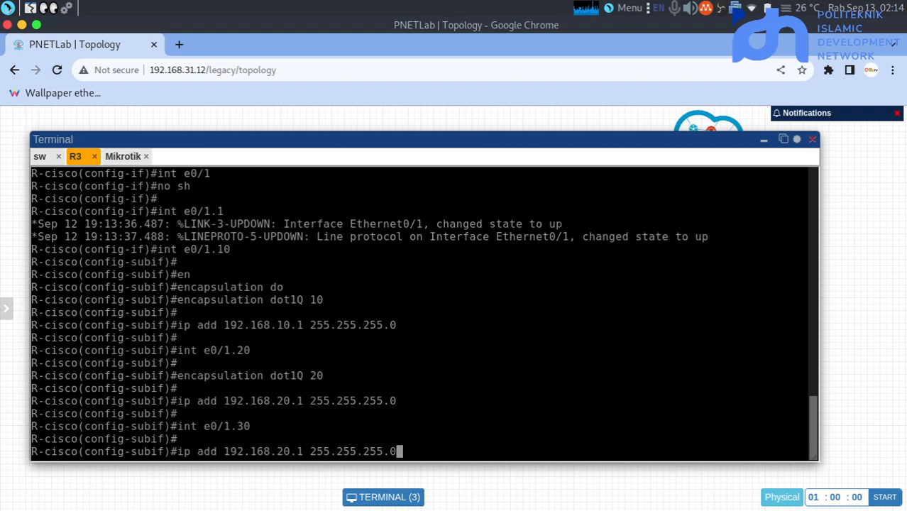
key(Up)
key(Left)
key(BackSpace)
text(3)
key(Return)
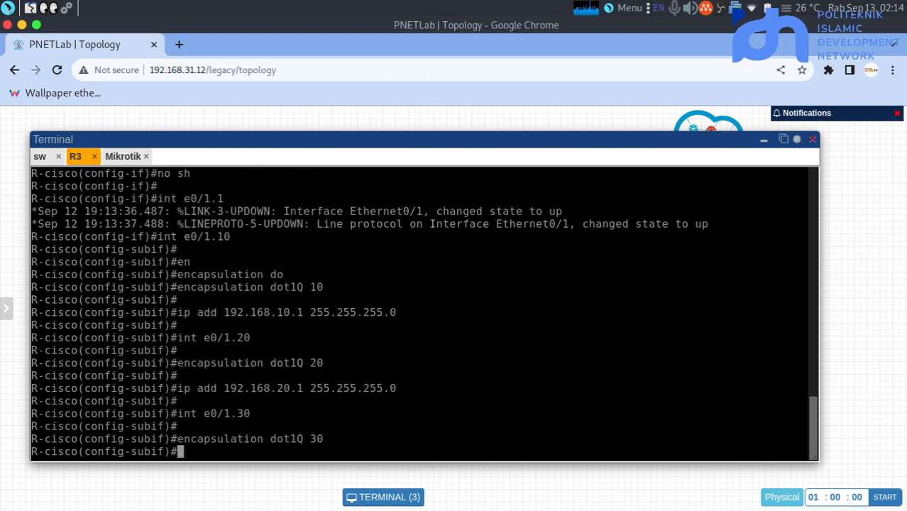
Assign 192.168.30.1 with mask 255.255.255.0 to subinterface e0/1.30 and exit to global configuration mode
key(Up)
key(Up)
key(Up)
key(Left)
key(Left)
key(Left)
key(Left)
key(Left)
key(Left)
key(Left)
key(Left)
key(Left)
key(Left)
key(Left)
key(Left)
key(Left)
key(Left)
key(Left)
key(Left)
key(Left)
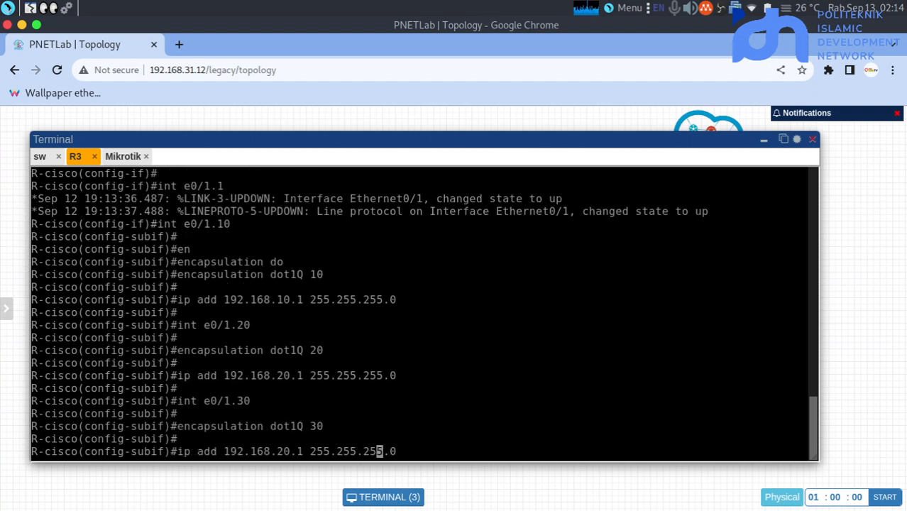
key(BackSpace)
text(3)
key(Return)
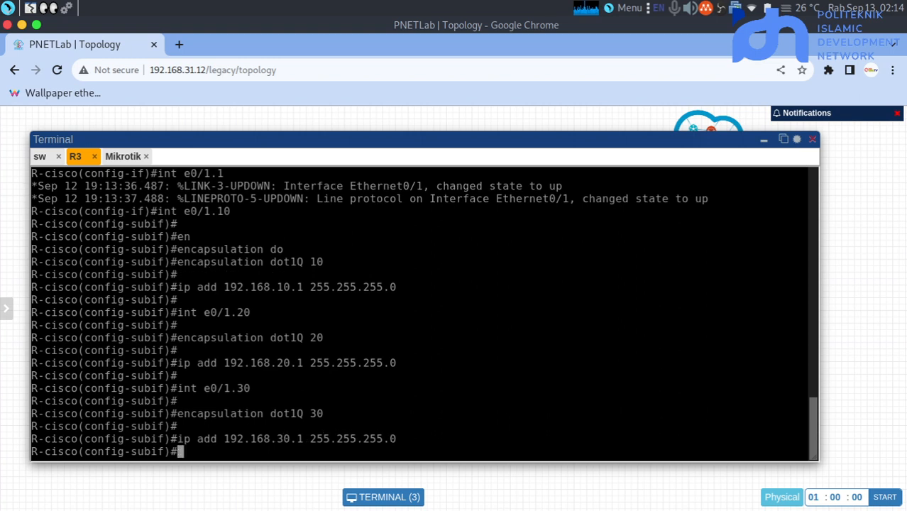
text(ex)
key(Return)
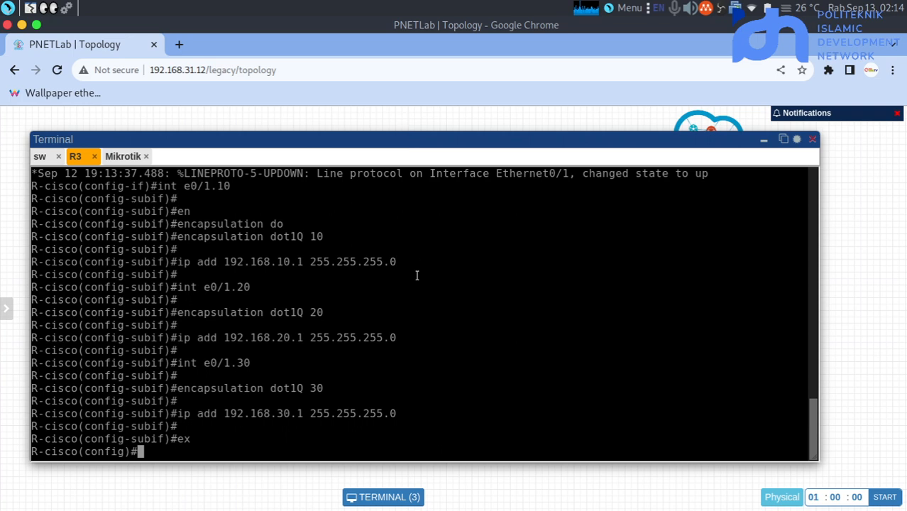
Check the router ospf command's options and start OSPF routing with process ID 1 on the Cisco router
drag(402, 138, 409, 276)
drag(383, 150, 405, 134)
key(Return)
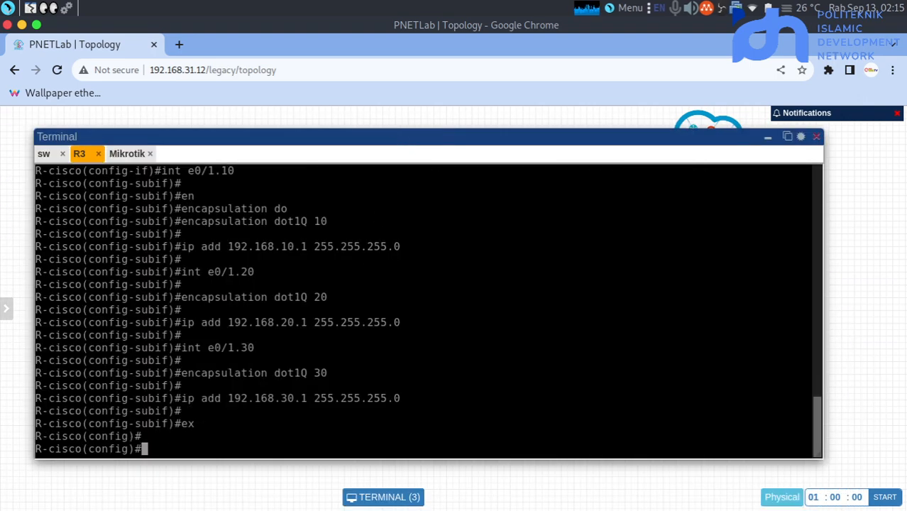
text(ro)
key(Tab)
text(ute)
text(r)
key(Tab)
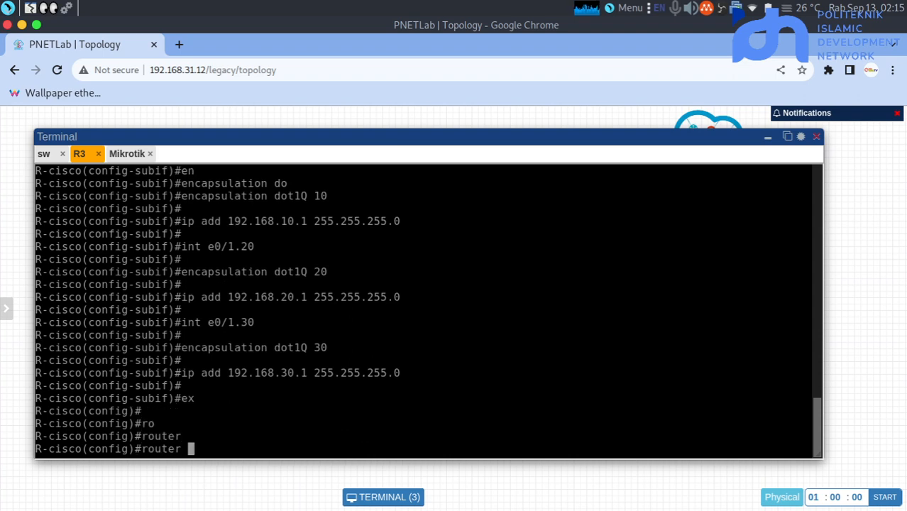
text(os)
key(Tab)
text(?)
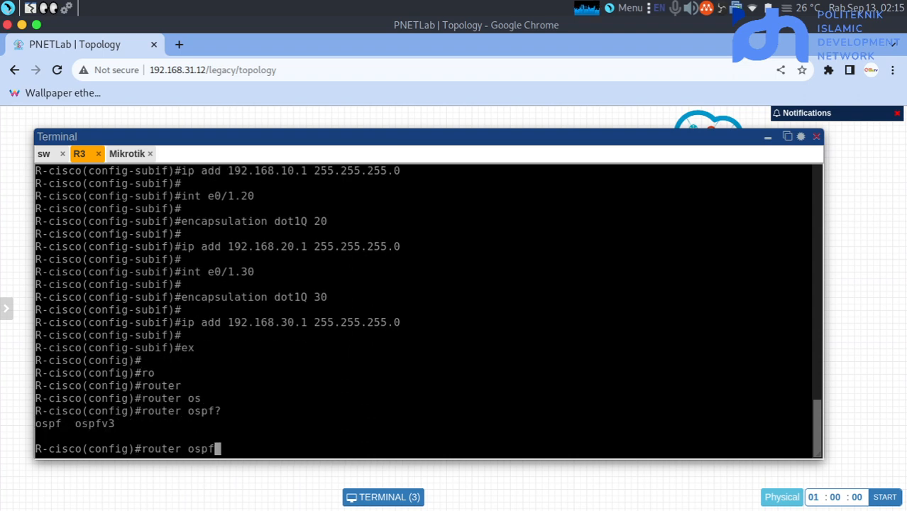
text( ?)
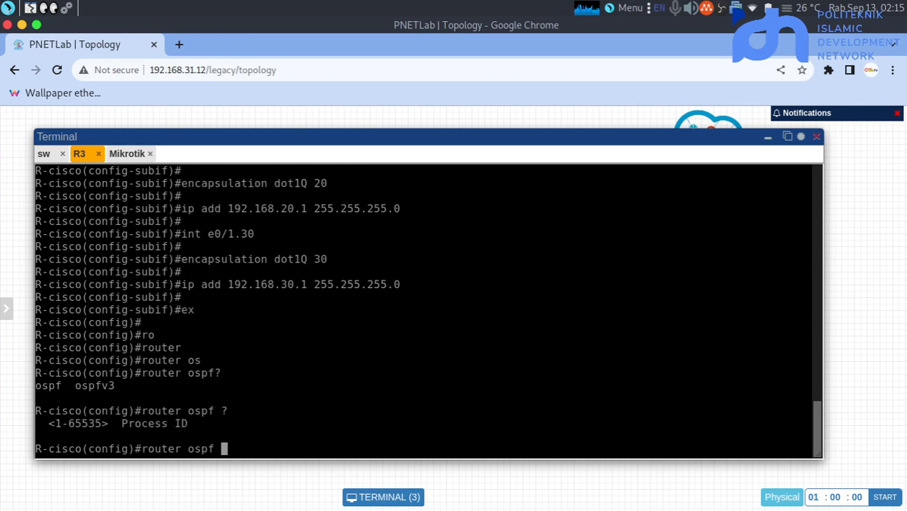
text(1)
key(Return)
key(Return)
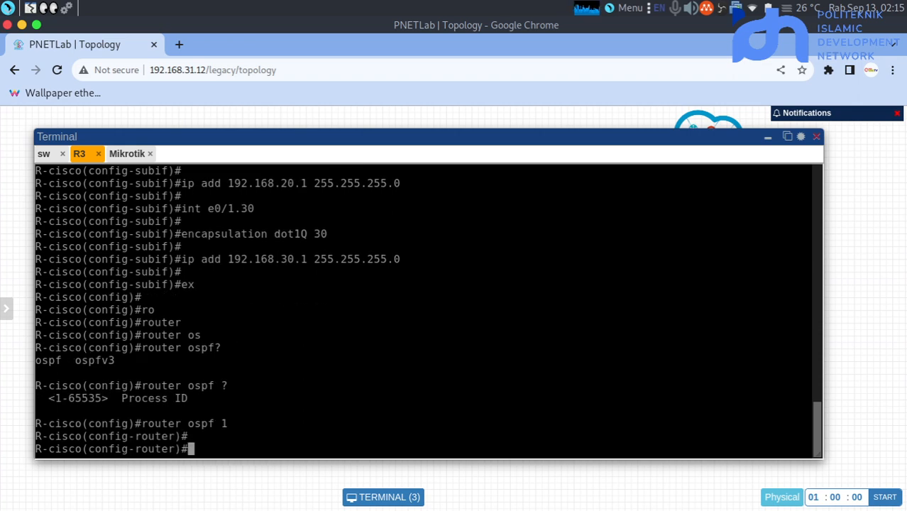
Advertise network 10.10.10.0 with wildcard 0.0.0.255 in OSPF area 0
text(net)
key(Tab)
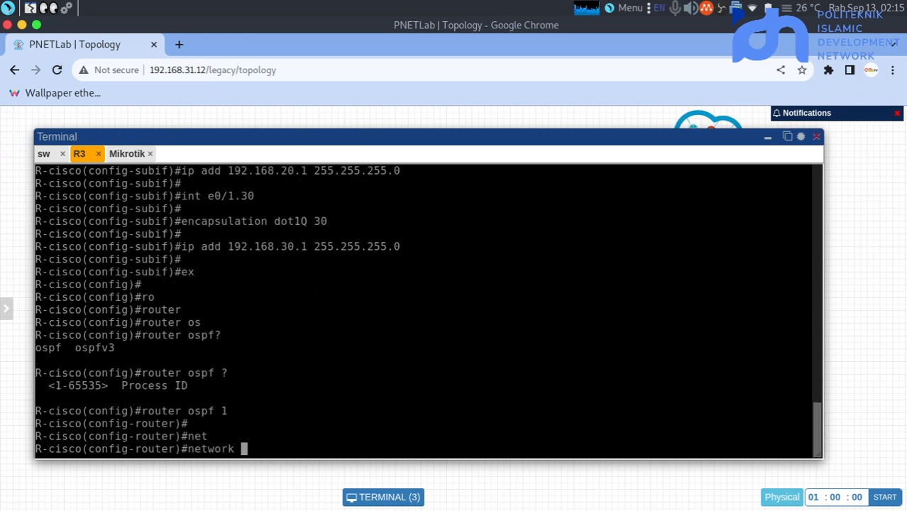
text(10.10.10.0 0)
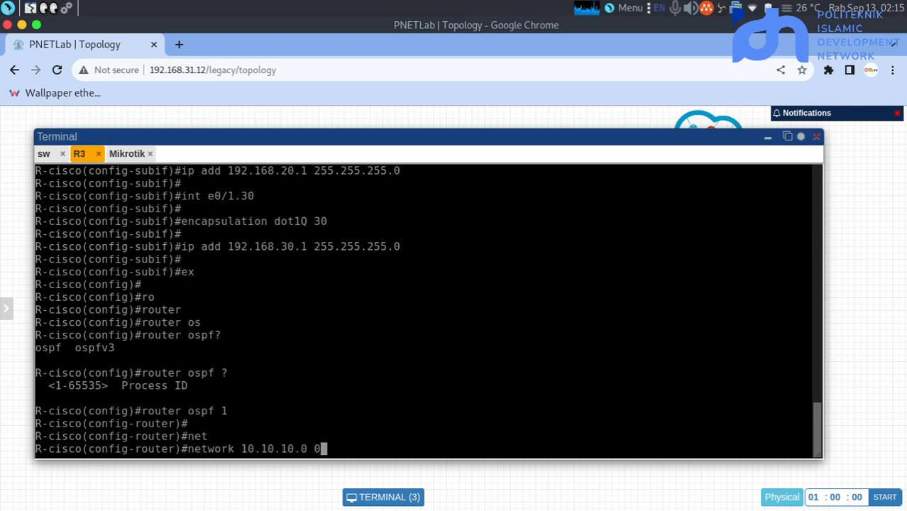
text(.0.0.255 ar)
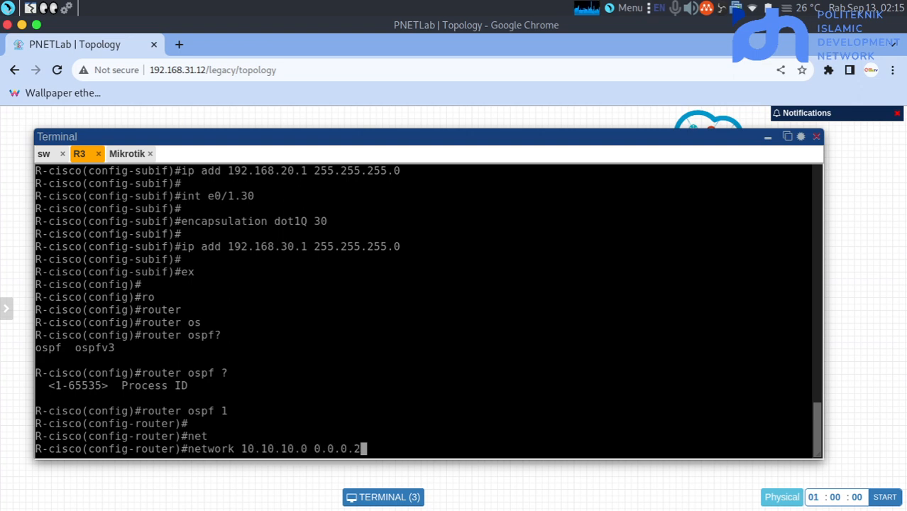
key(Tab)
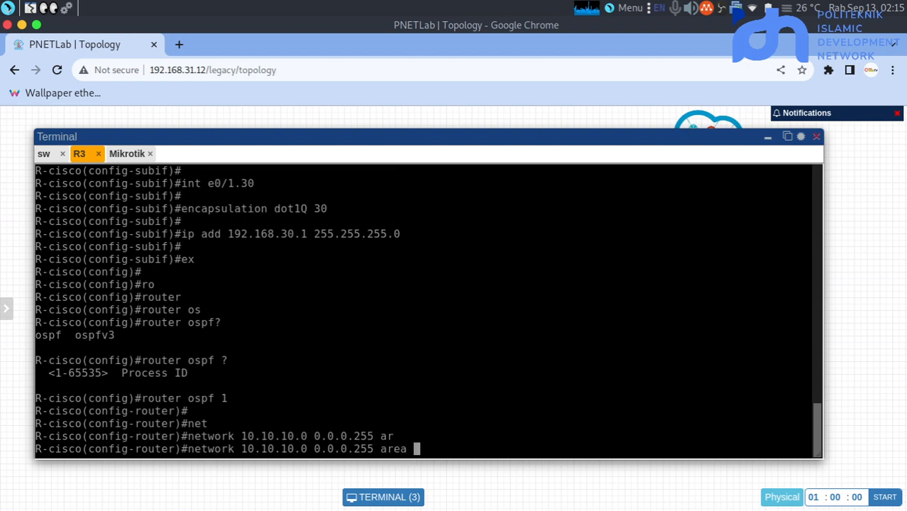
text(0)
key(Return)
key(Return)
Advertise network 192.168.10.0 with wildcard 0.0.0.255 in OSPF area 0 on the Cisco router
text(net)
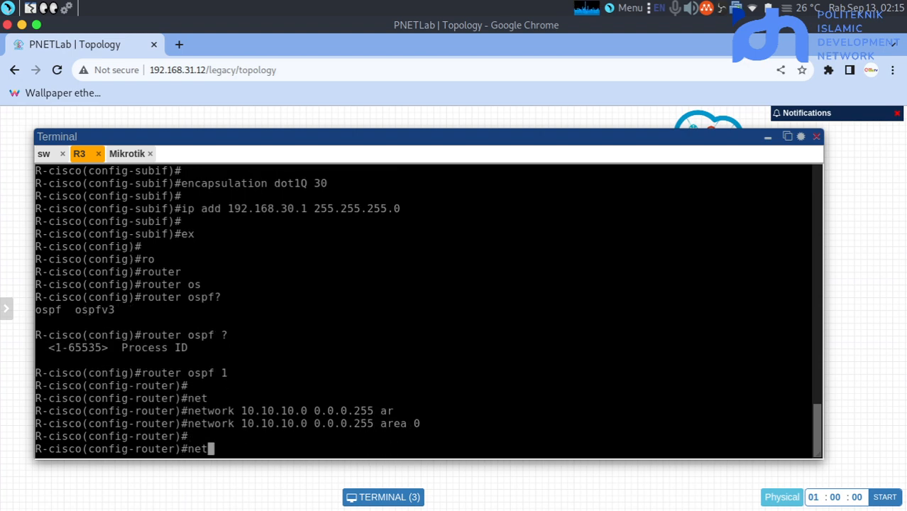
key(Tab)
text(19)
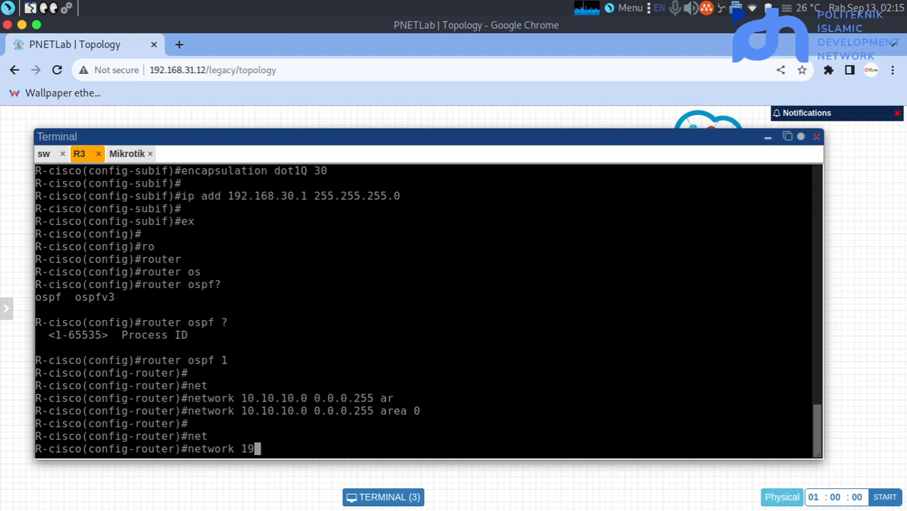
text(2.168.10)
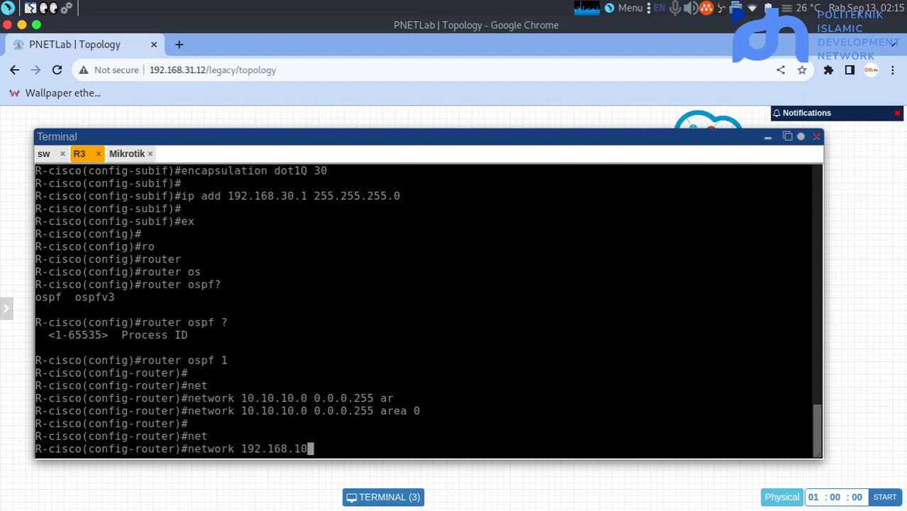
text(.0 0.0.0)
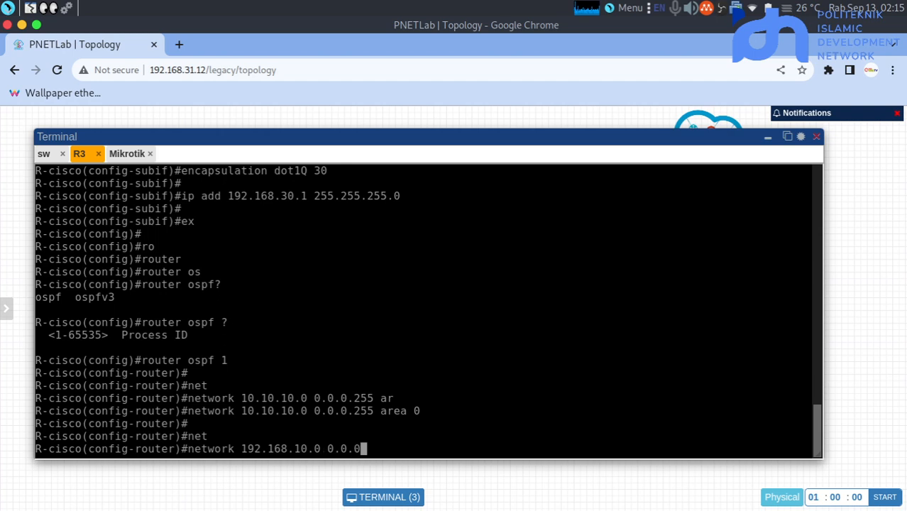
text(.255)
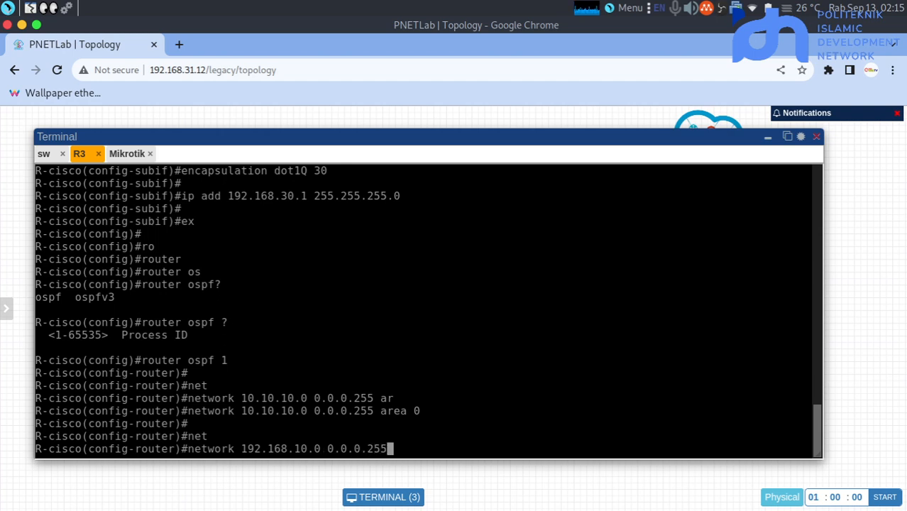
text( ar)
key(Tab)
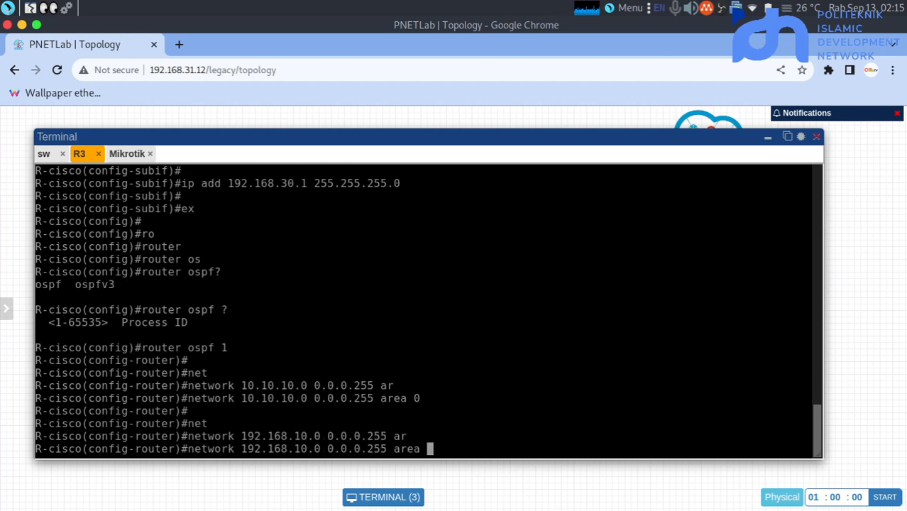
text(0)
key(Return)
key(Up)
key(Left)
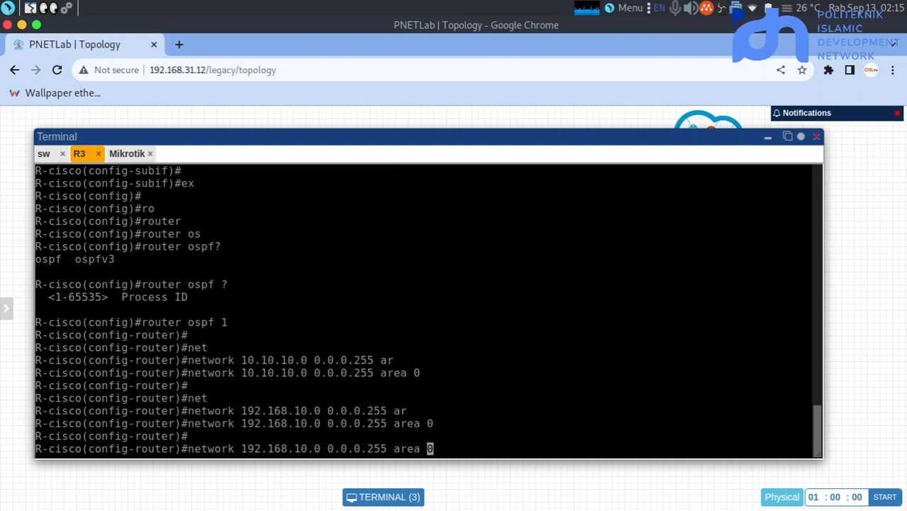
key(Left)
key(Left)
key(Left)
key(Left)
key(Left)
key(Left)
key(Left)
key(Left)
key(Left)
key(Left)
key(Left)
key(Left)
key(Left)
key(Left)
key(Left)
key(Left)
key(Left)
key(Left)
key(Left)
key(Left)
key(Down)
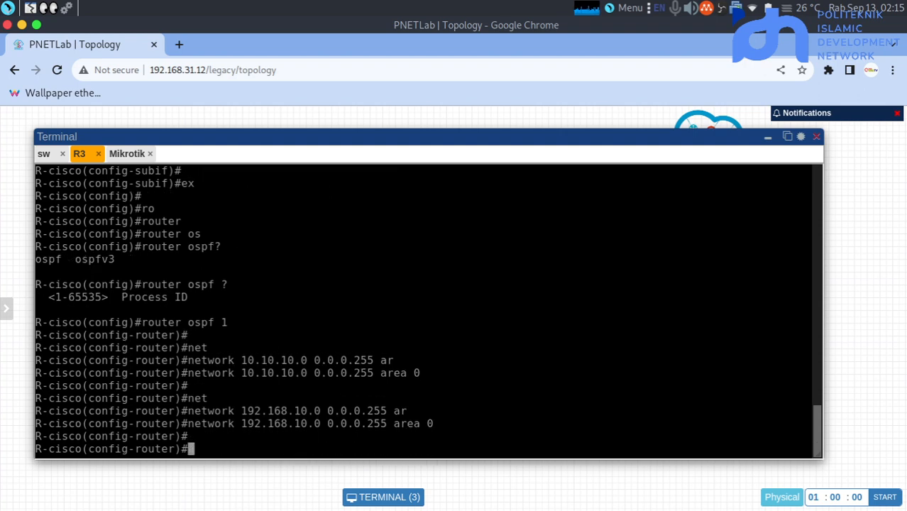
Reuse the previous network command to advertise 192.168.30.0 with wildcard 0.0.0.255 in OSPF area 0
key(Up)
key(Left)
key(Left)
key(Left)
key(Left)
key(Left)
key(Left)
key(Left)
key(Left)
key(Left)
key(Left)
key(Left)
key(Left)
key(Left)
key(Left)
key(Left)
key(Left)
key(Left)
key(Left)
key(Left)
key(Left)
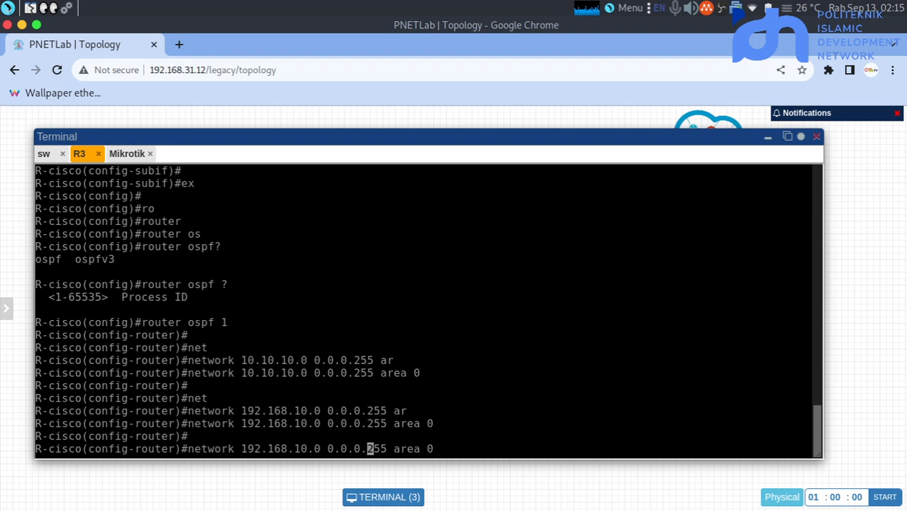
key(BackSpace)
text(3)
key(Return)
key(Return)
Reuse the previous network command to advertise 192.168.20.0 with wildcard 0.0.0.255 in OSPF area 0
key(Up)
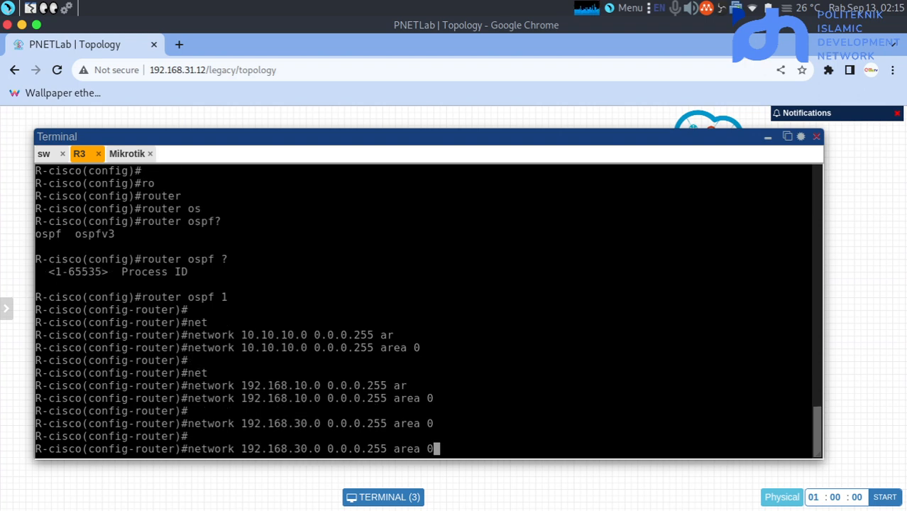
key(Left)
key(Left)
key(Left)
key(Left)
key(Left)
key(Left)
key(Left)
key(Left)
key(Left)
key(Left)
key(Left)
key(Left)
key(Left)
key(Left)
key(Left)
key(Left)
key(Left)
key(Left)
key(Left)
key(Left)
key(BackSpace)
text(2)
key(Return)
key(Return)
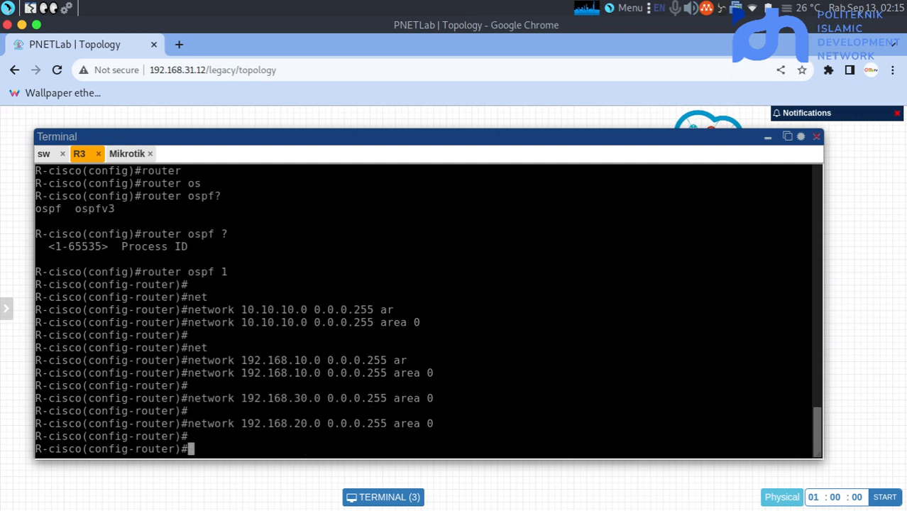
Advertise 2.2.2.2 with wildcard 0.0.0.0 in OSPF area 0 on the Cisco router
text(net)
key(Tab)
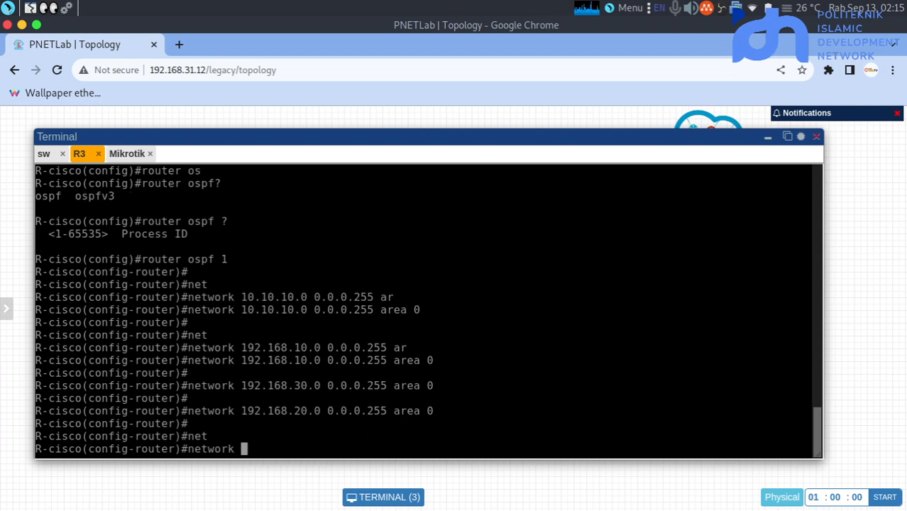
text(2.2.2.2 255)
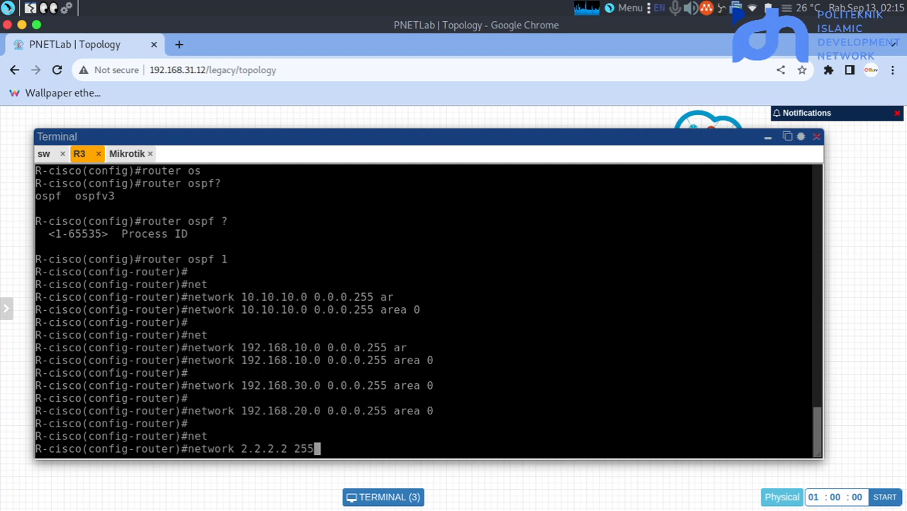
key(BackSpace)
key(BackSpace)
key(BackSpace)
text(0.0.0)
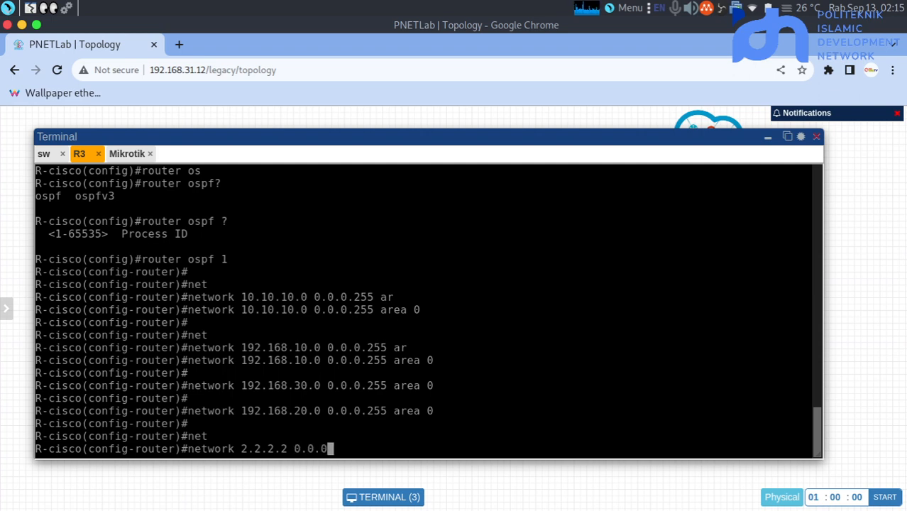
text(.)
text(0 ar)
key(Tab)
text(0)
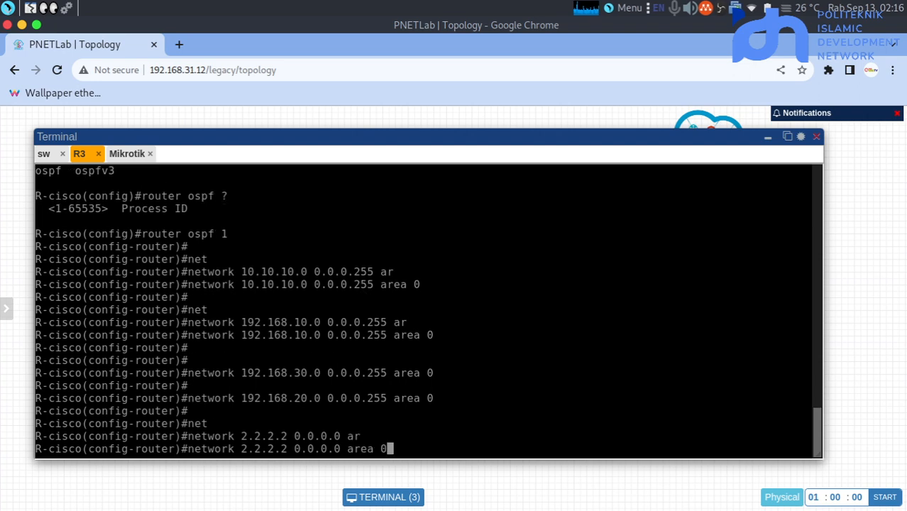
key(Return)
key(Return)
Switch to the Mikrotik console and log in as admin with an empty password
mouse_move(229, 142)
mouse_down()
mouse_move(381, 210)
mouse_move(372, 160)
mouse_move(226, 148)
mouse_up()
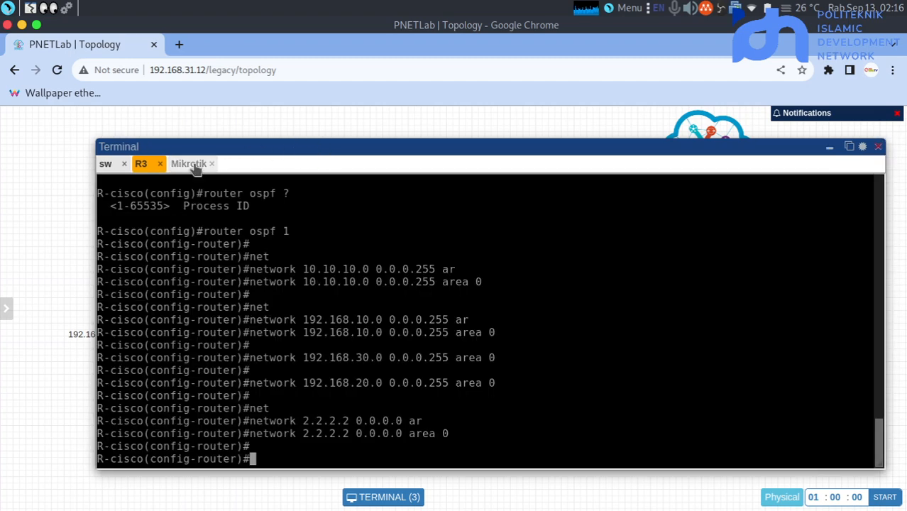
click(197, 164)
text(am)
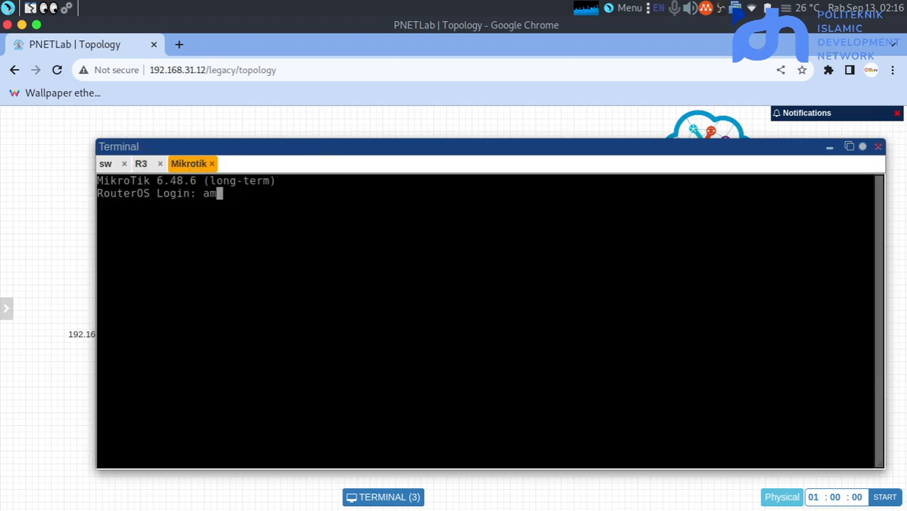
key(BackSpace)
text(dmin)
key(BackSpace)
key(BackSpace)
key(BackSpace)
key(BackSpace)
key(BackSpace)
text(admin)
key(Return)
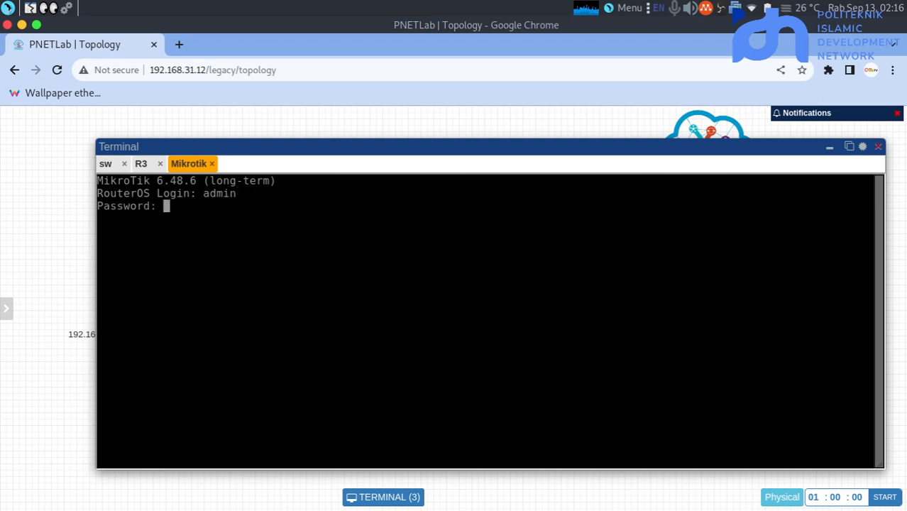
key(Return)
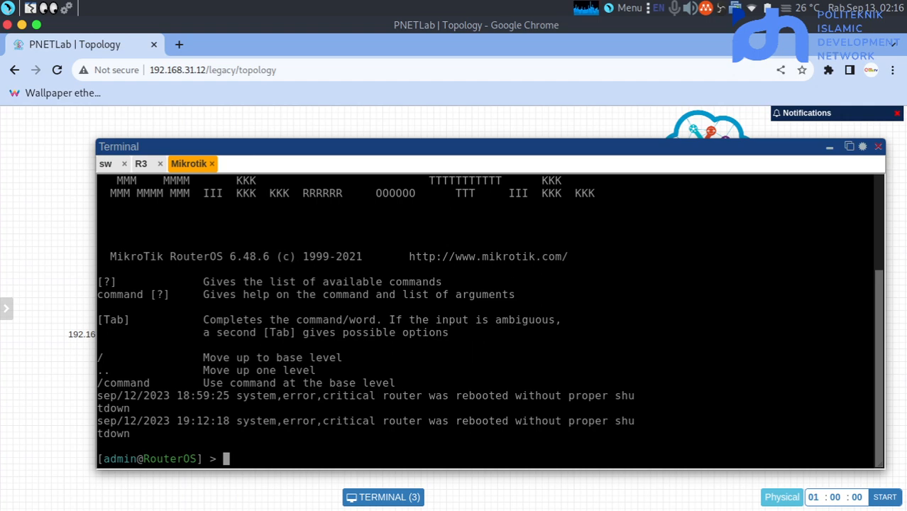
Close the Mikrotik console, reopen it from the topology's Mikrotik node, and reposition the terminal window
click(211, 163)
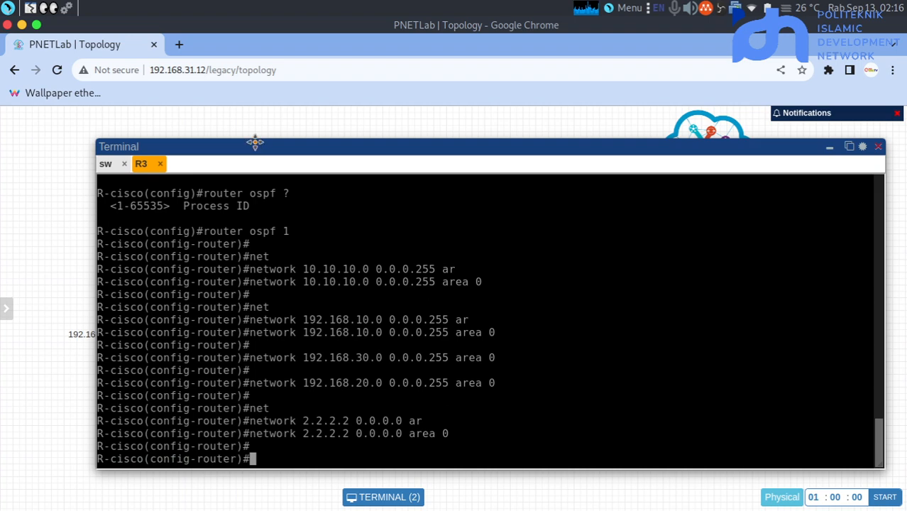
drag(255, 143, 335, 240)
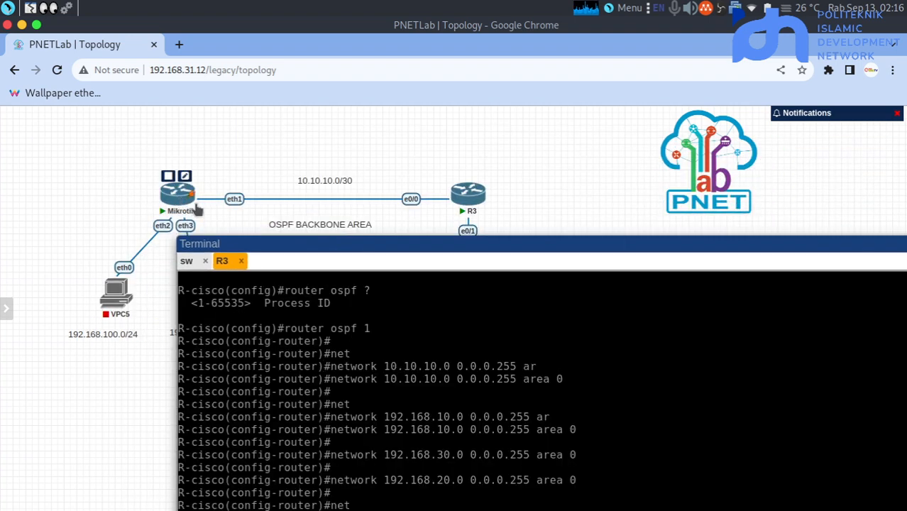
click(198, 209)
drag(301, 249, 249, 180)
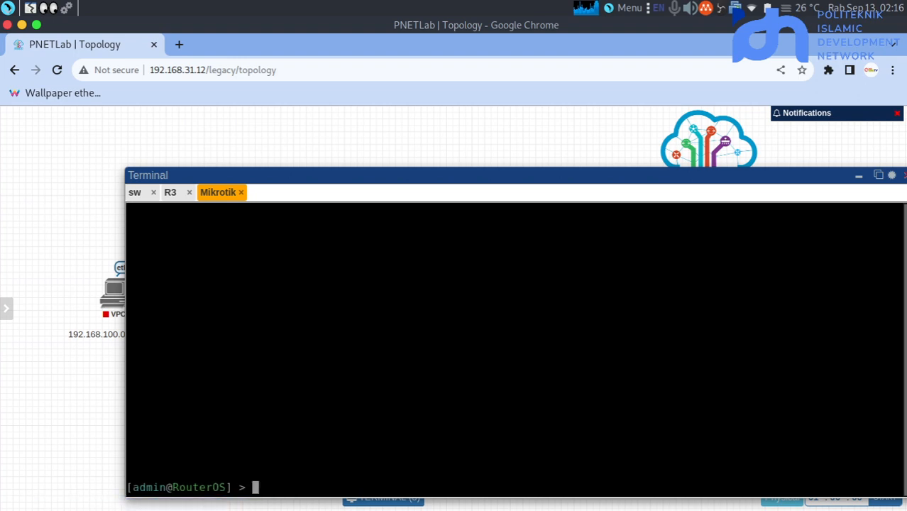
text(en)
key(BackSpace)
key(BackSpace)
drag(409, 171, 371, 131)
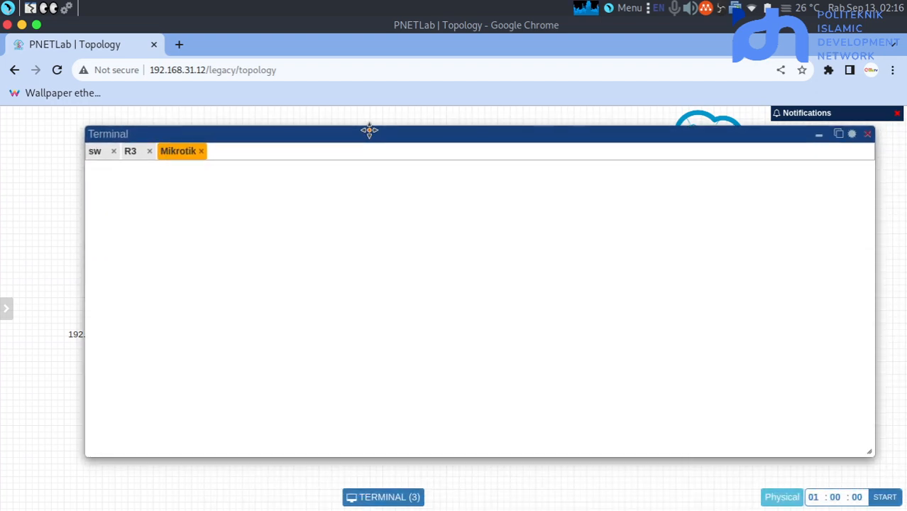
Set the Mikrotik router's system identity name to R-mikrotik
key(Return)
text(ip)
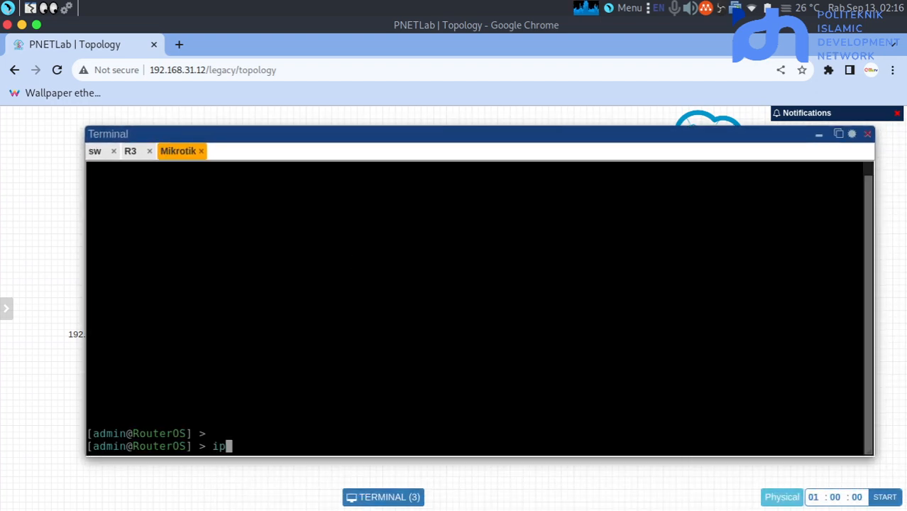
key(BackSpace)
key(BackSpace)
text(system i)
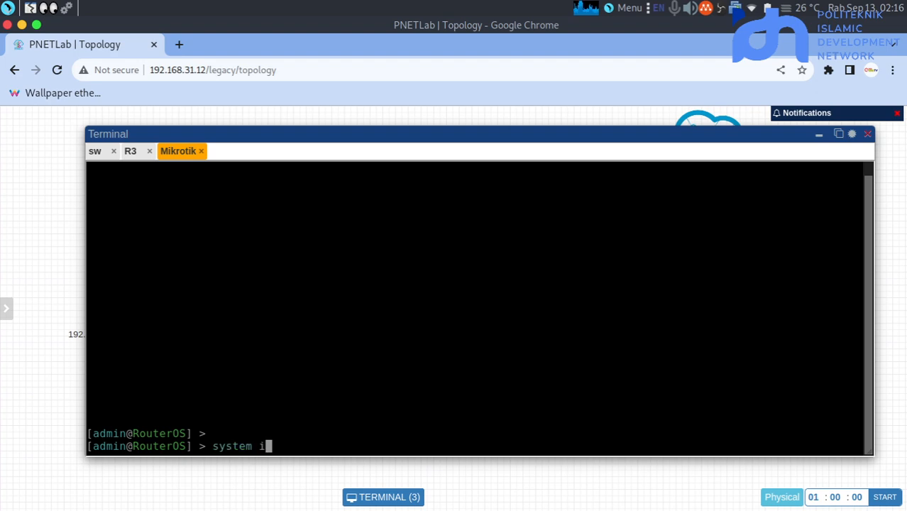
text(dentity set ho)
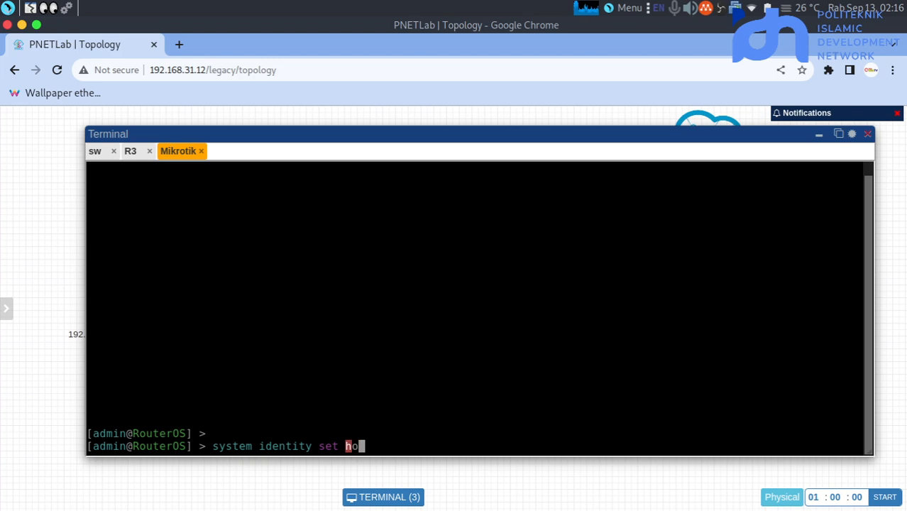
key(BackSpace)
text(name=R-mikr)
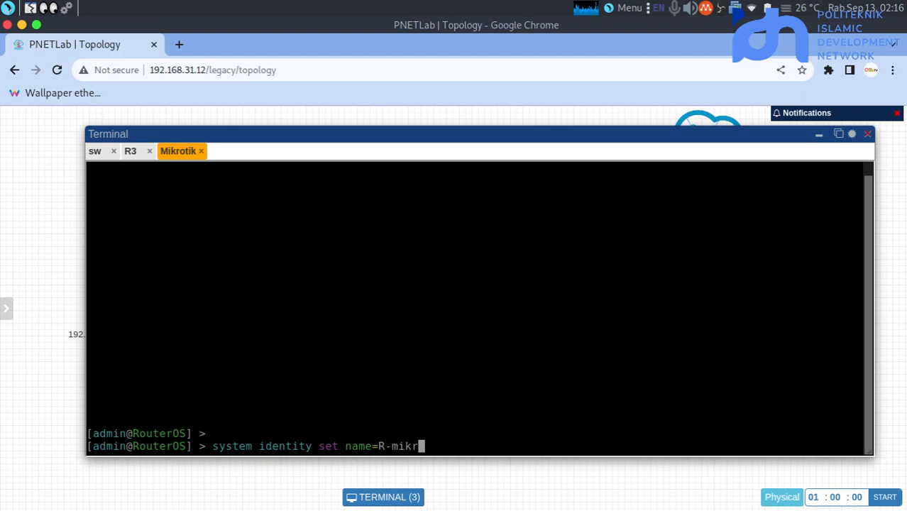
text(otik)
key(Return)
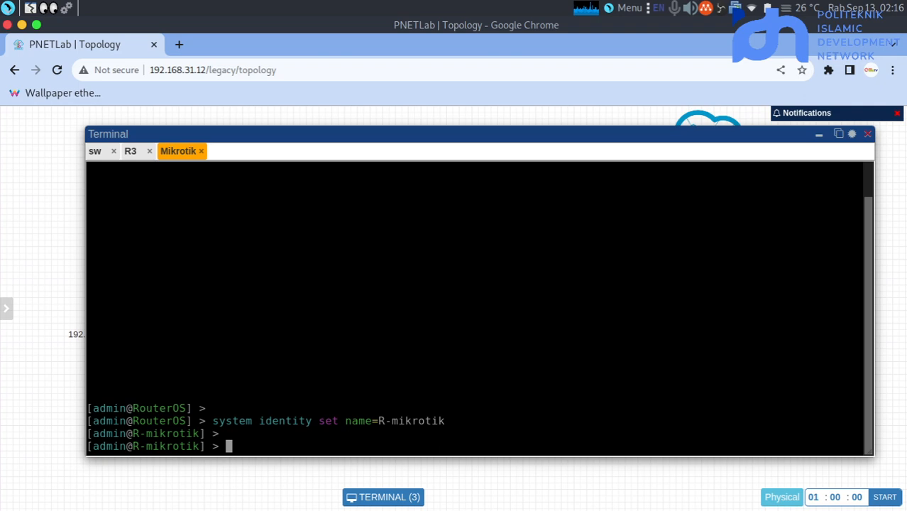
Begin an ip address add command with address 10.10.10.1/24 on the Mikrotik router and review R3's earlier configuration
text(ip add )
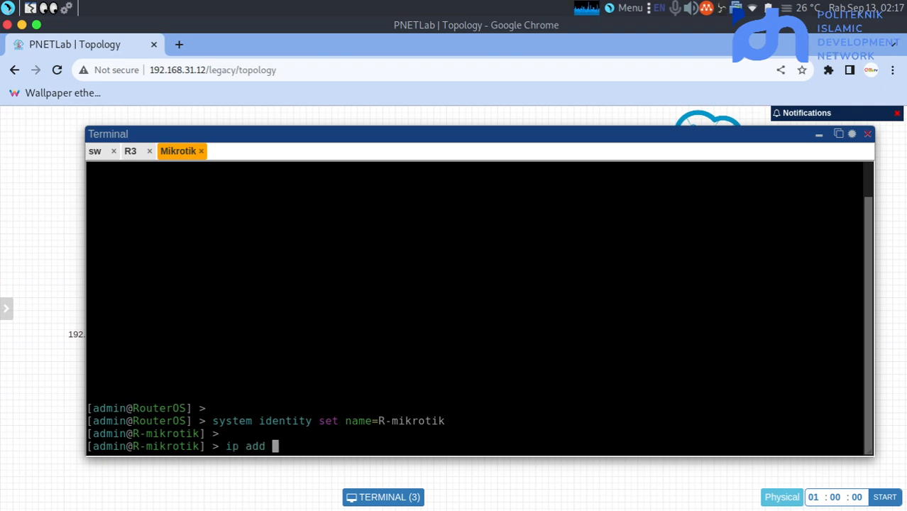
text(add)
key(BackSpace)
key(BackSpace)
key(BackSpace)
key(BackSpace)
key(Tab)
text(add )
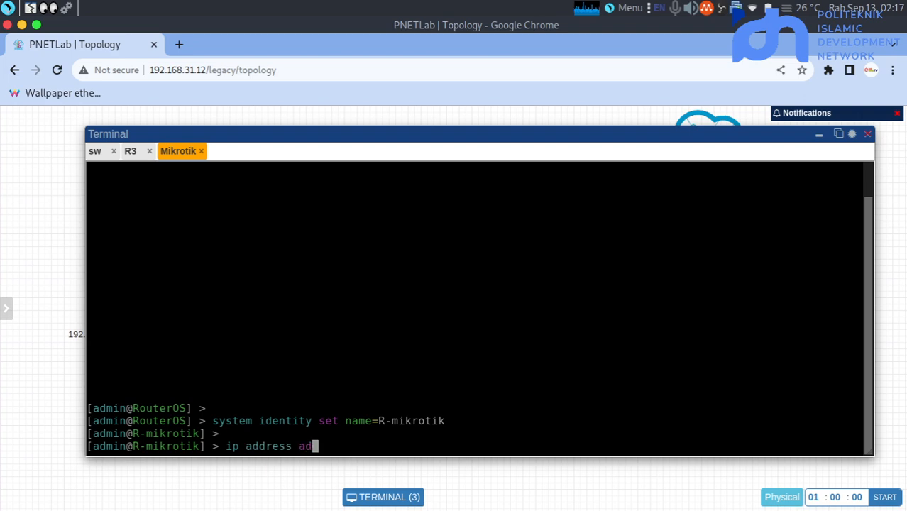
text(ad)
key(Tab)
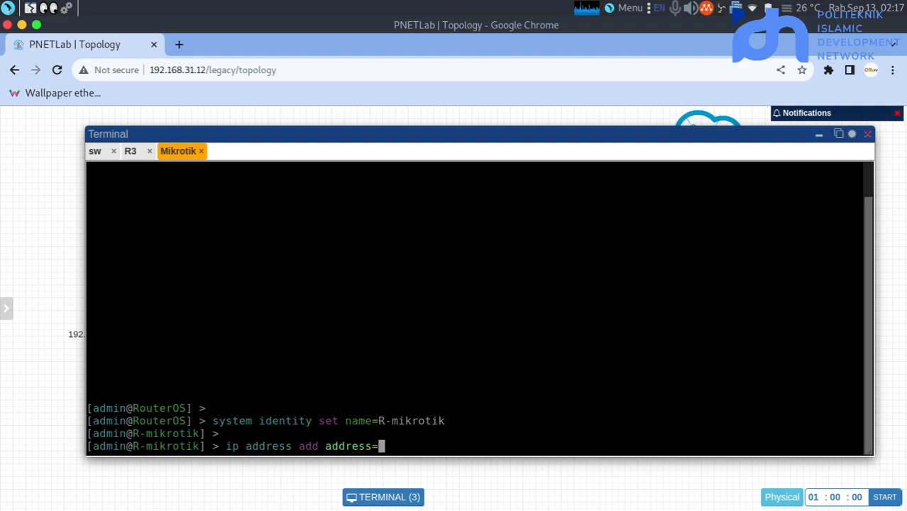
text(10.10)
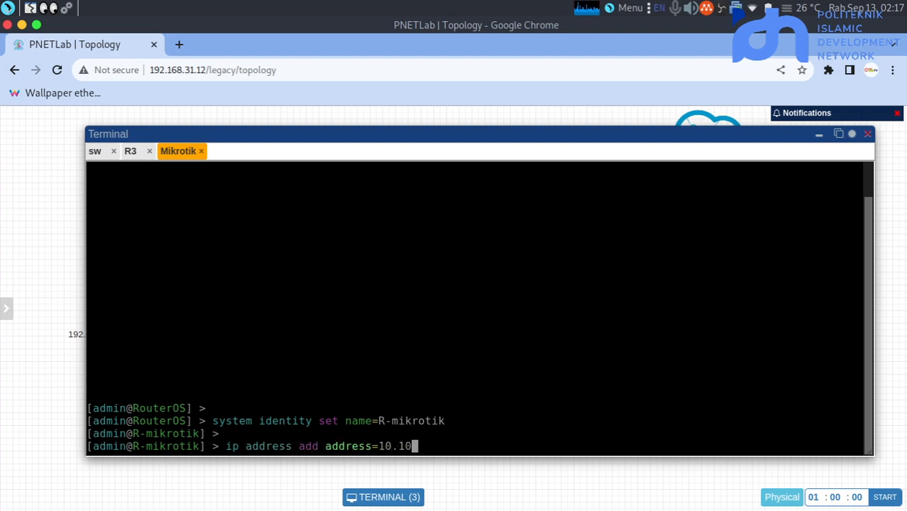
text(.10.1/2)
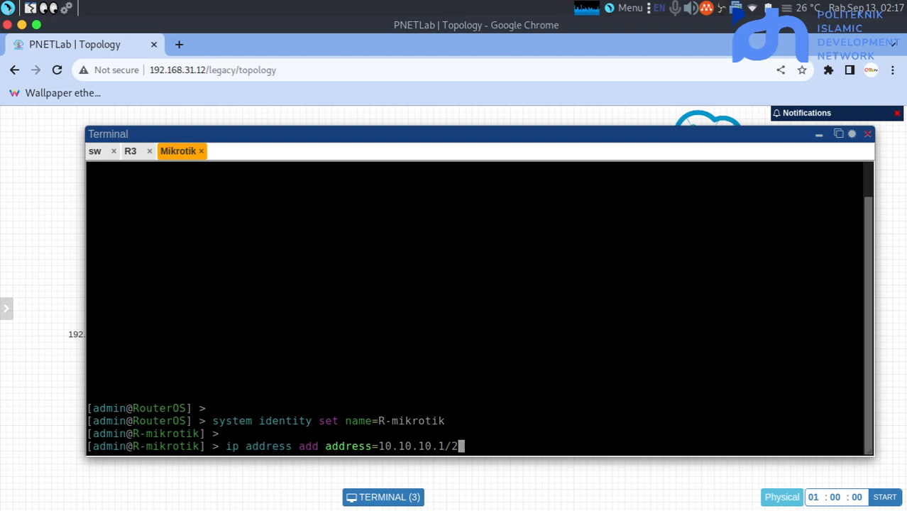
text(4)
click(132, 157)
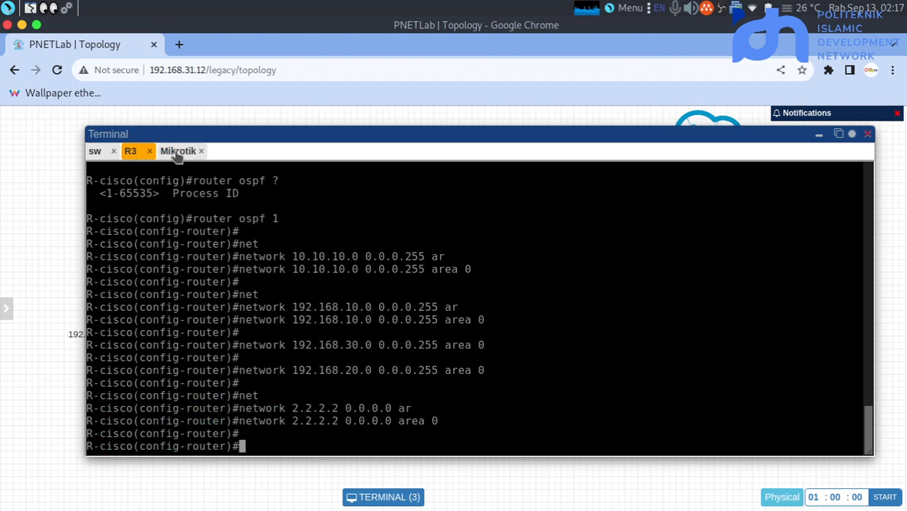
scroll(184, 199, up, 10)
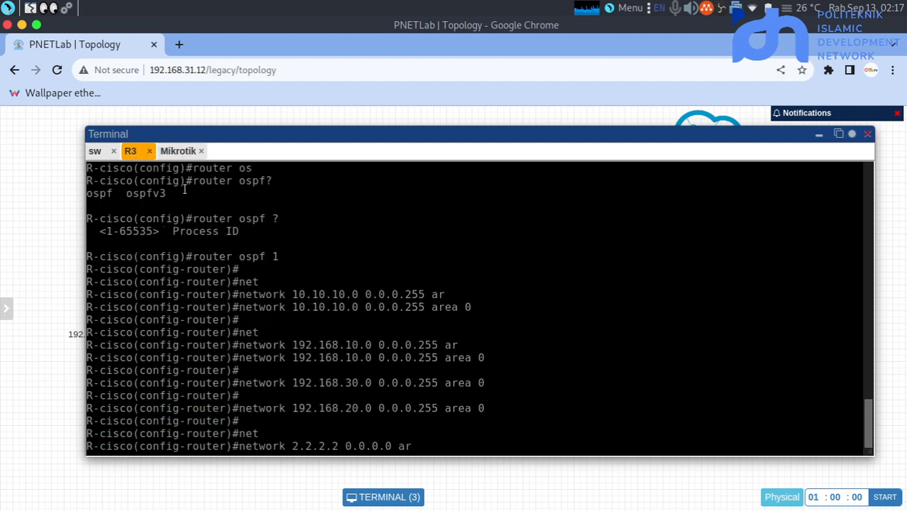
Compare the subnet masks of R3's subinterface addresses with the prefix length in the pending Mikrotik address command
scroll(228, 277, up, 15)
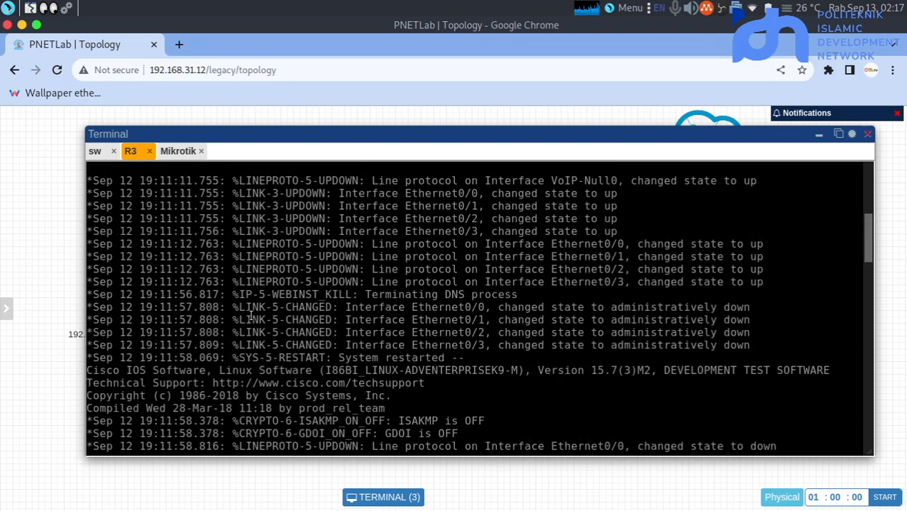
scroll(251, 316, down, 20)
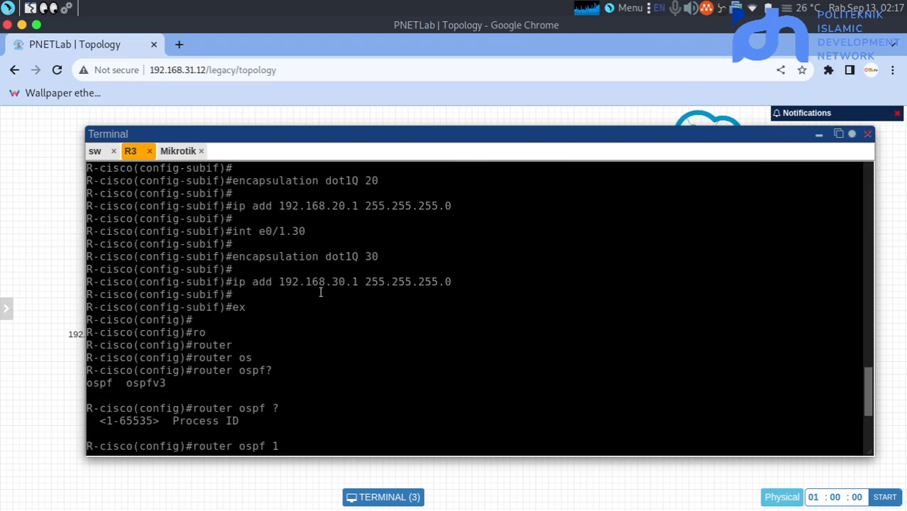
scroll(343, 247, up, 5)
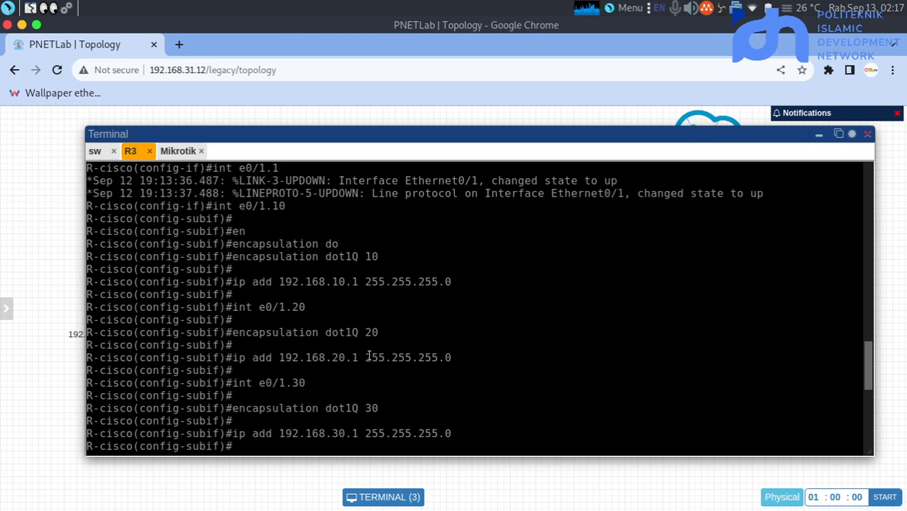
drag(362, 357, 461, 367)
click(462, 367)
click(178, 151)
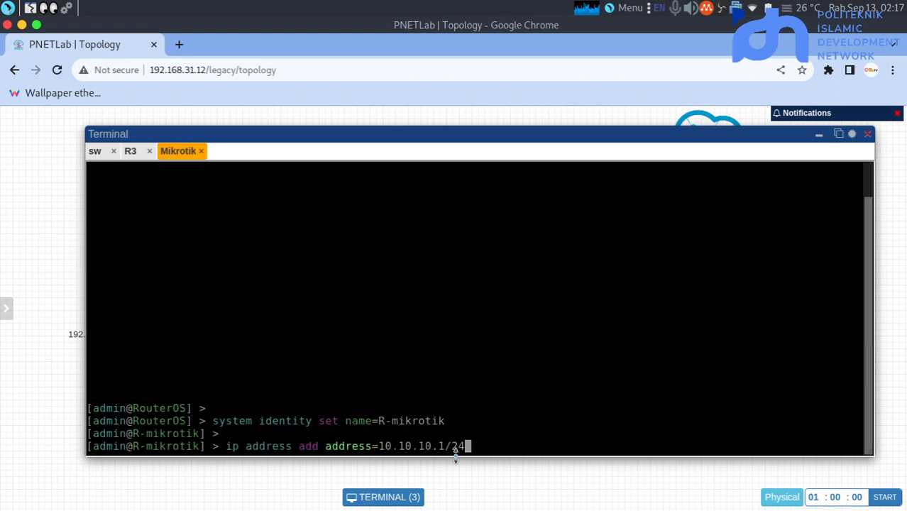
drag(464, 445, 448, 443)
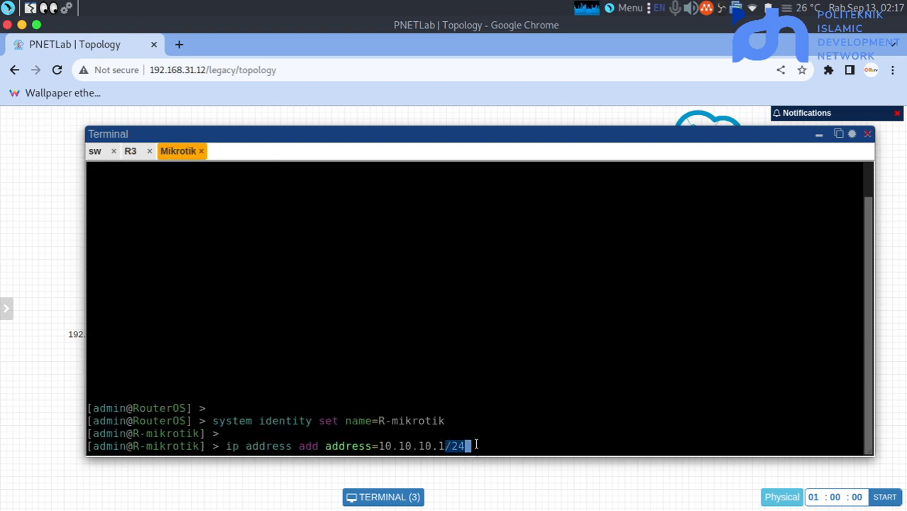
click(481, 445)
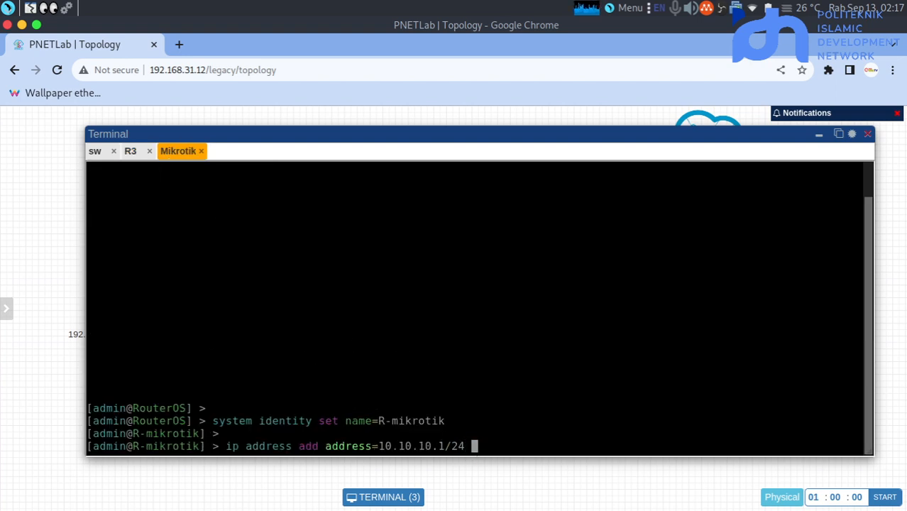
key(BackSpace)
key(BackSpace)
key(BackSpace)
key(BackSpace)
text(255.255)
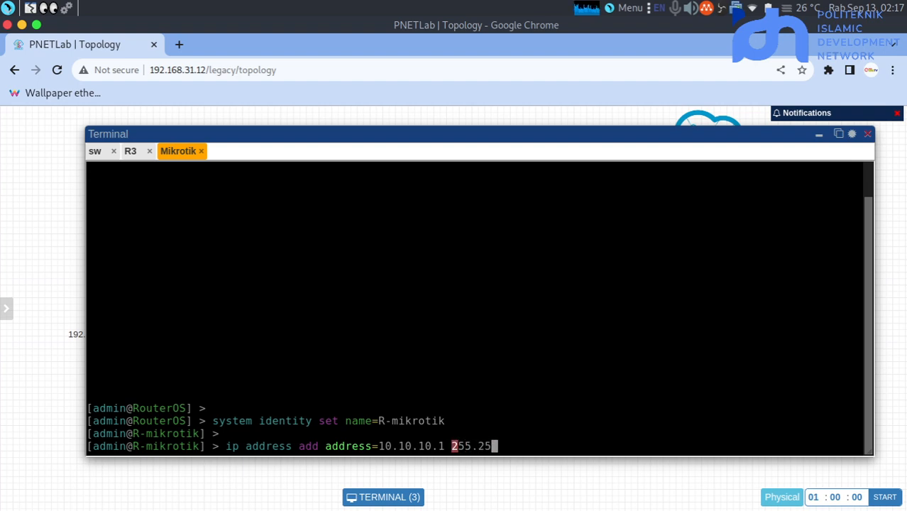
key(BackSpace)
key(BackSpace)
key(BackSpace)
key(BackSpace)
key(BackSpace)
key(BackSpace)
key(BackSpace)
key(BackSpace)
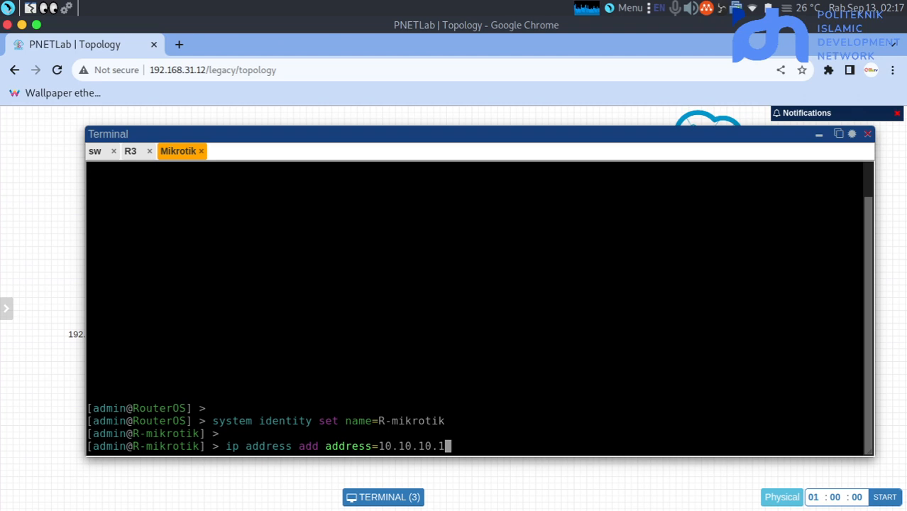
Assign the IP address 10.10.10.1/24 to interface ether1 on the Mikrotik router, checking the port in the topology
text(/24 interface=)
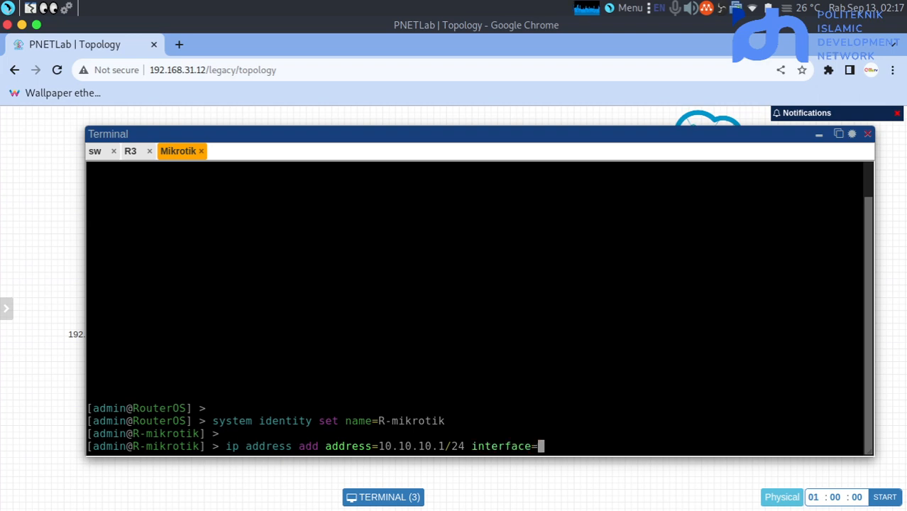
text(ether)
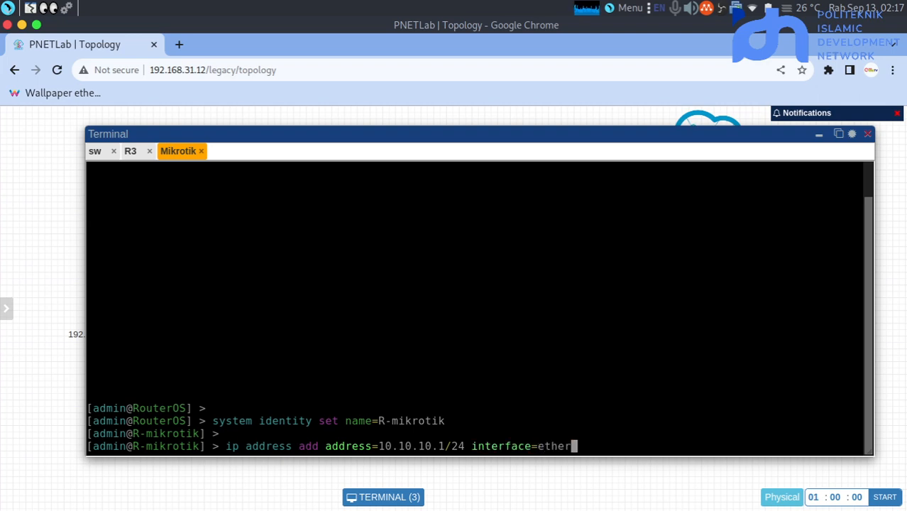
text(1)
drag(478, 135, 568, 386)
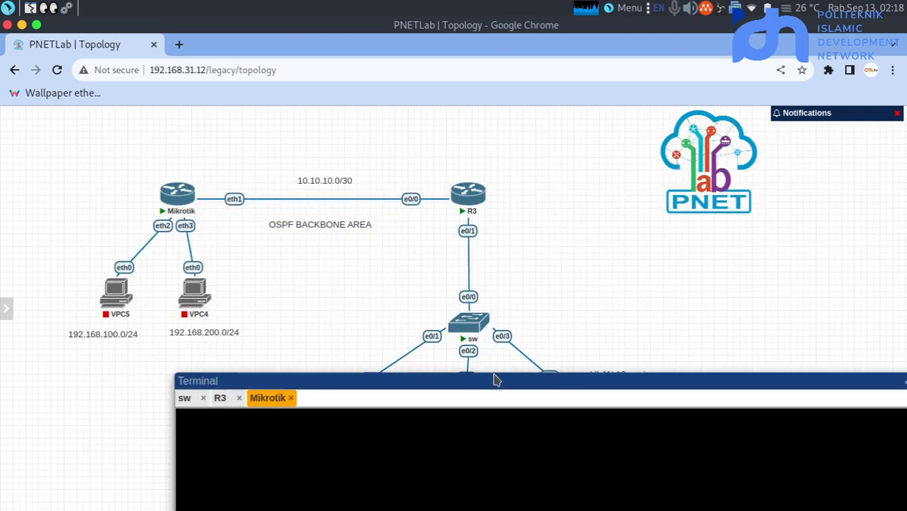
drag(497, 380, 365, 150)
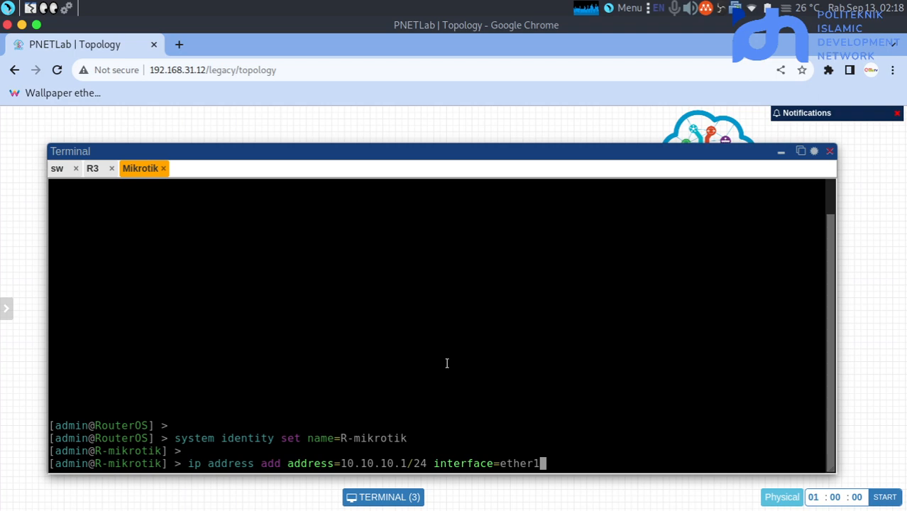
key(Return)
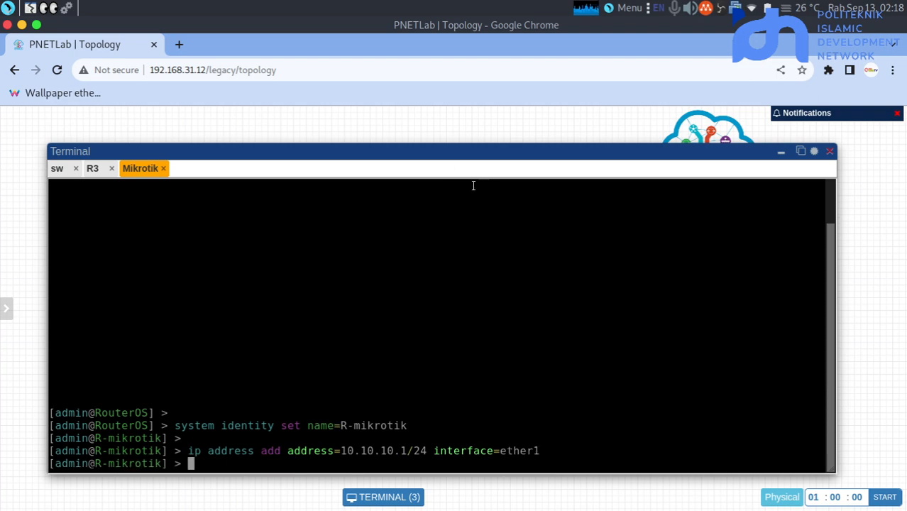
Assign the IP address 192.168.100.1/24 to interface ether2 on the Mikrotik router
drag(436, 151, 552, 179)
key(Return)
text(ip add)
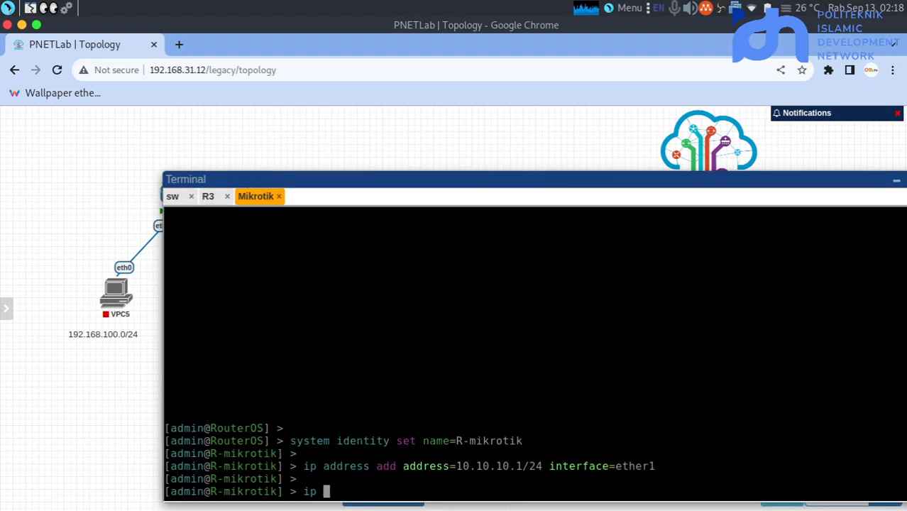
key(Up)
key(Left)
key(Left)
key(Left)
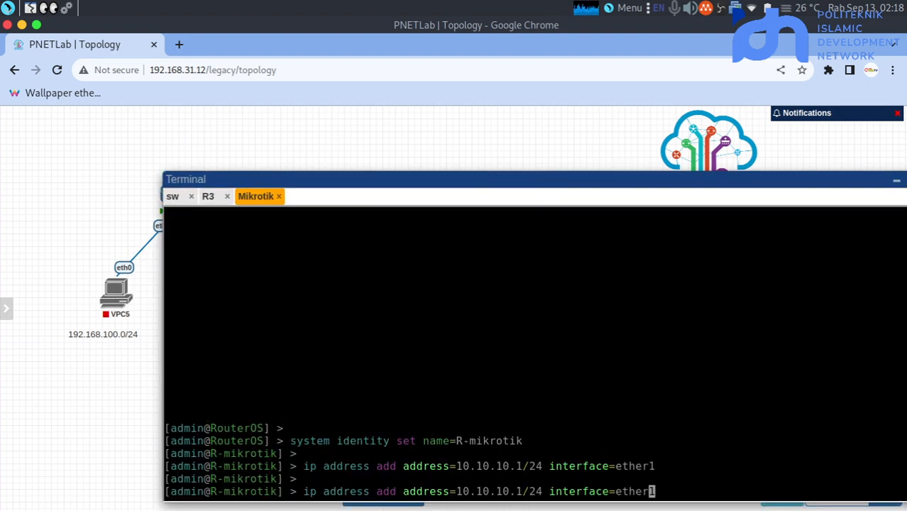
key(Right)
key(Right)
key(Right)
key(BackSpace)
text(2)
key(Left)
key(Left)
key(Left)
key(Left)
key(Left)
key(Left)
key(Left)
key(Left)
key(Left)
key(Left)
key(Left)
key(Left)
key(Left)
key(Left)
key(Left)
key(Left)
key(Left)
key(Left)
key(Left)
key(Left)
key(Left)
key(Left)
text(0)
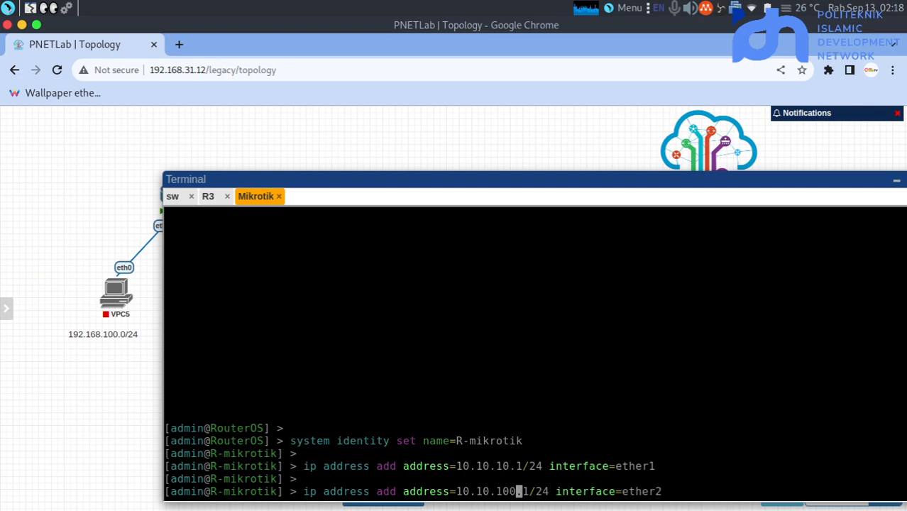
key(Left)
key(Left)
key(Left)
key(Left)
key(BackSpace)
key(BackSpace)
key(BackSpace)
key(BackSpace)
key(BackSpace)
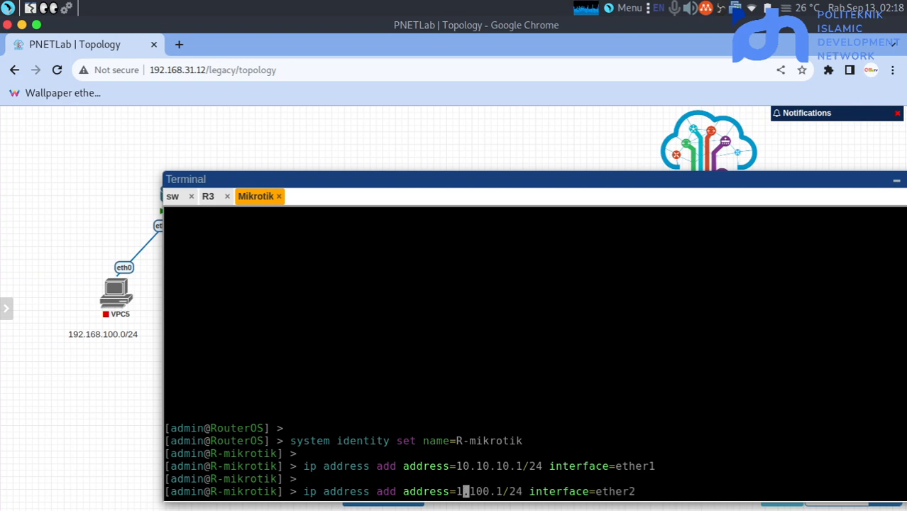
text(192.168)
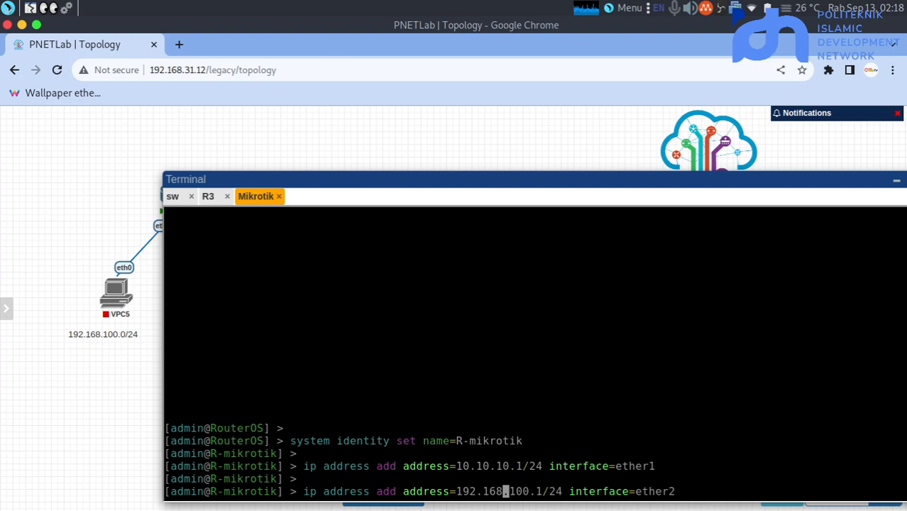
key(Right)
key(Right)
key(Right)
key(Right)
key(Right)
key(Right)
key(Right)
key(Right)
key(Right)
key(Right)
key(Right)
key(Right)
key(Right)
key(Right)
key(Right)
key(Right)
key(Right)
key(Right)
key(Right)
key(Return)
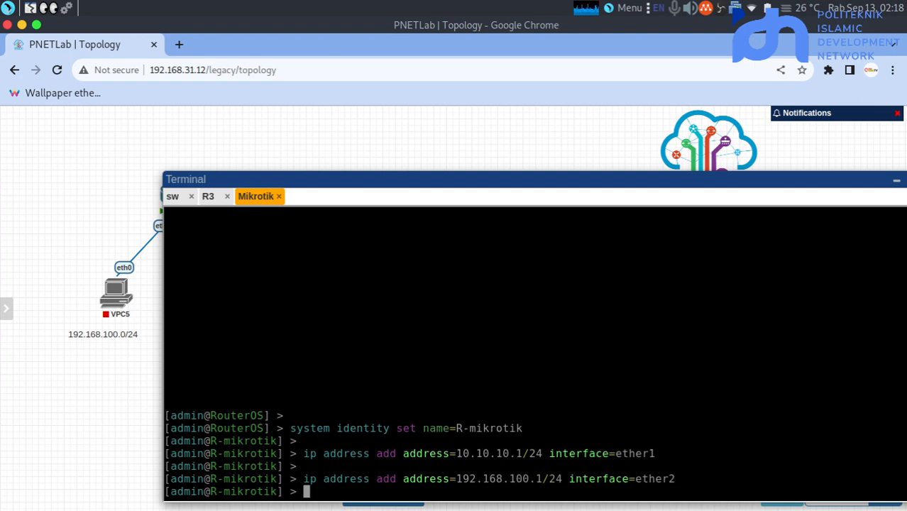
Assign the IP address 192.168.200.1/24 to interface ether3 on the Mikrotik router
key(Up)
key(BackSpace)
text(3)
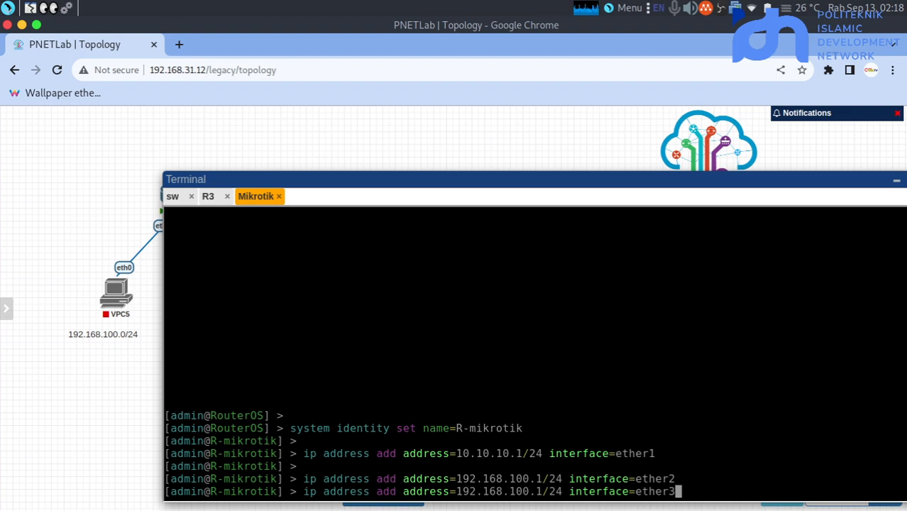
key(Left)
key(Left)
key(Left)
key(Left)
key(Left)
key(Left)
key(Left)
key(Left)
key(Left)
key(Left)
key(Left)
key(Left)
key(Left)
key(Left)
key(Left)
key(Left)
key(Left)
key(Left)
key(Left)
key(Left)
key(BackSpace)
text(2)
key(Return)
key(Return)
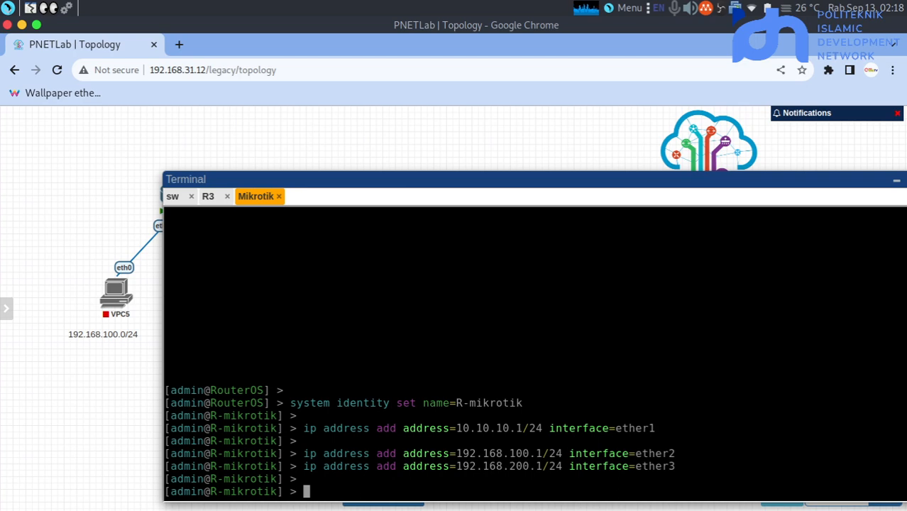
Create a bridge interface named loopback on the Mikrotik router and list the router's interfaces
text(int)
key(Tab)
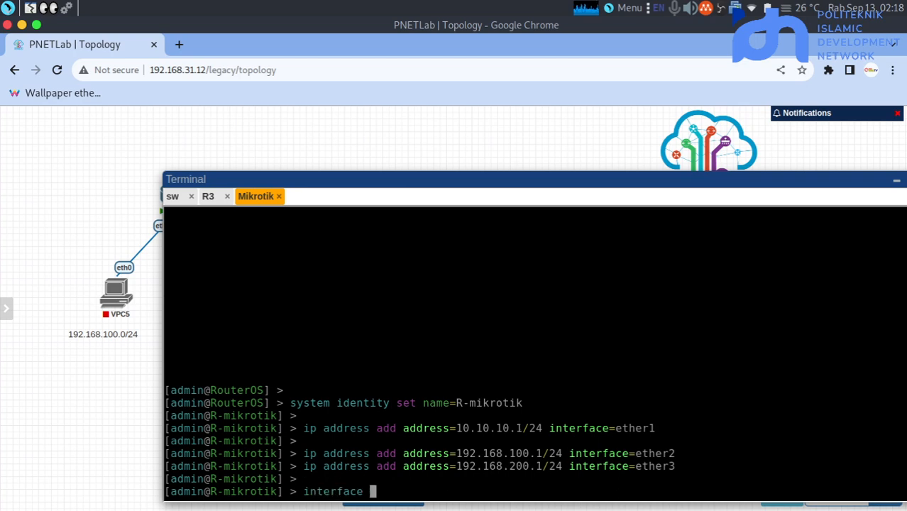
text(bridge)
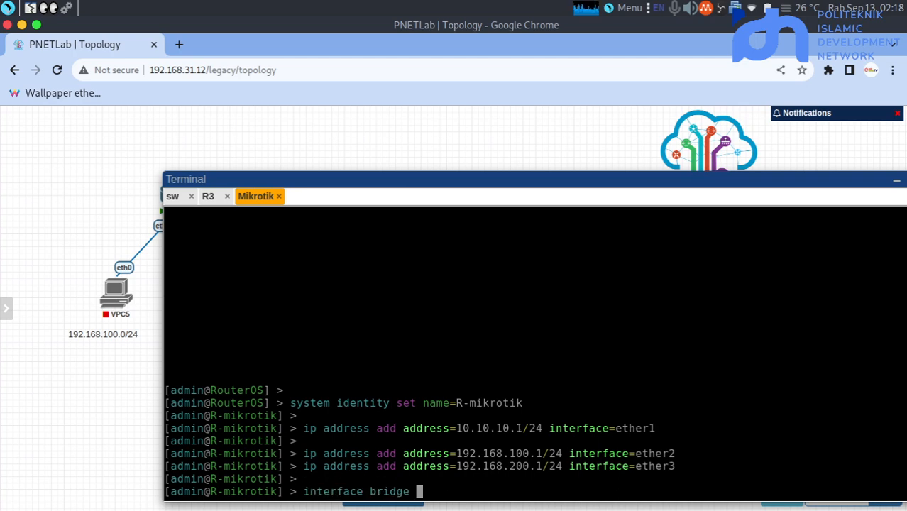
key(question)
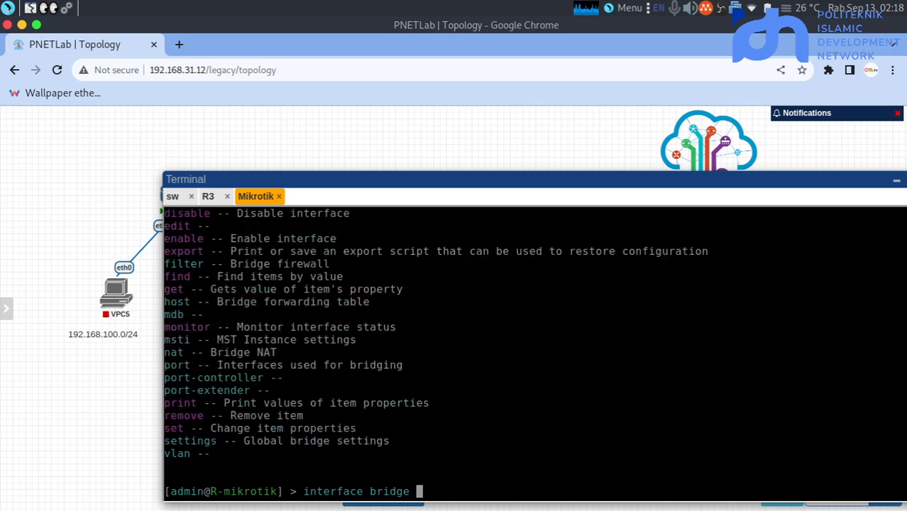
key(Tab)
key(Tab)
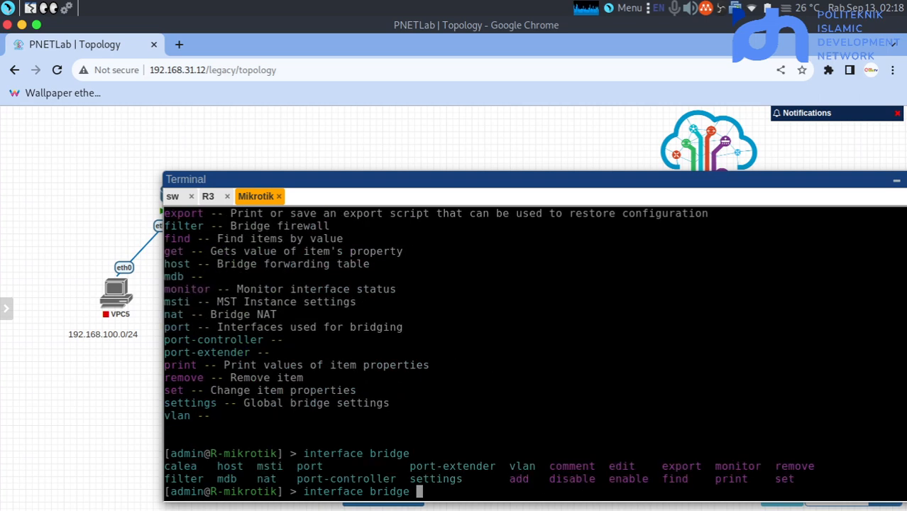
text(add)
key(Tab)
key(Tab)
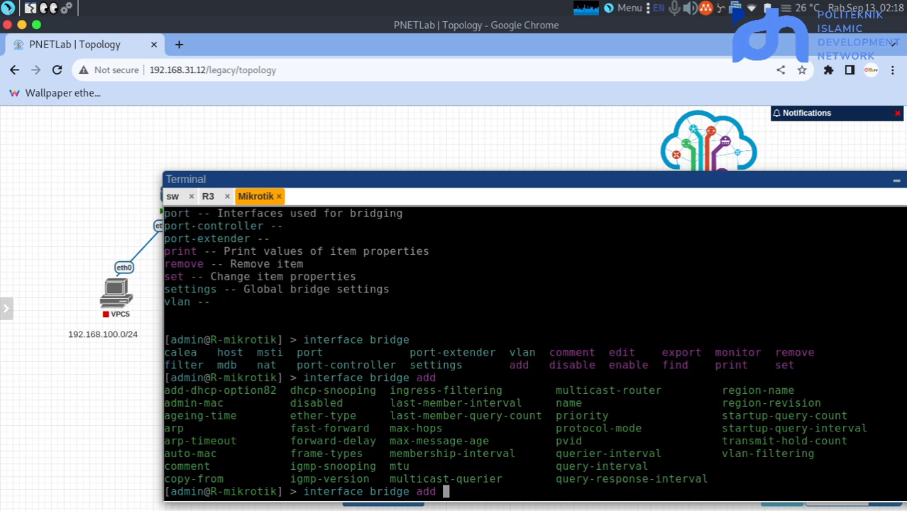
text(name=loop)
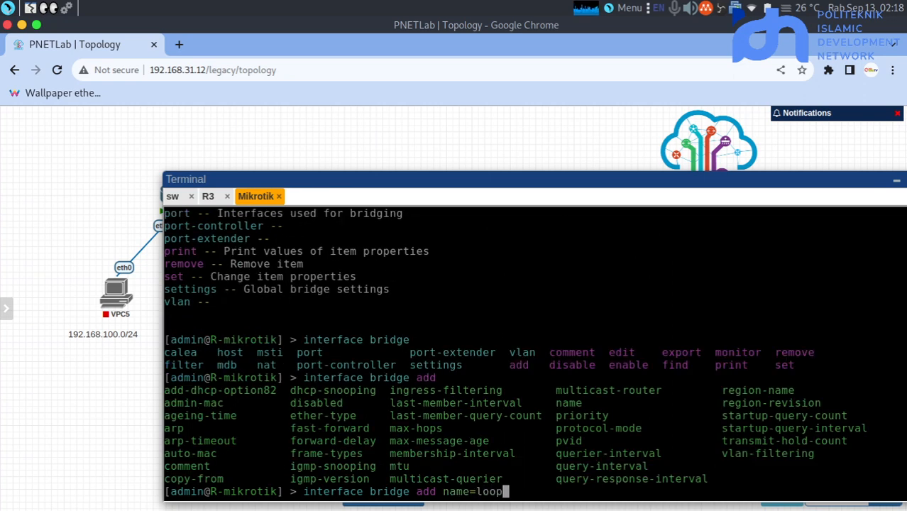
text(back)
key(Return)
key(Return)
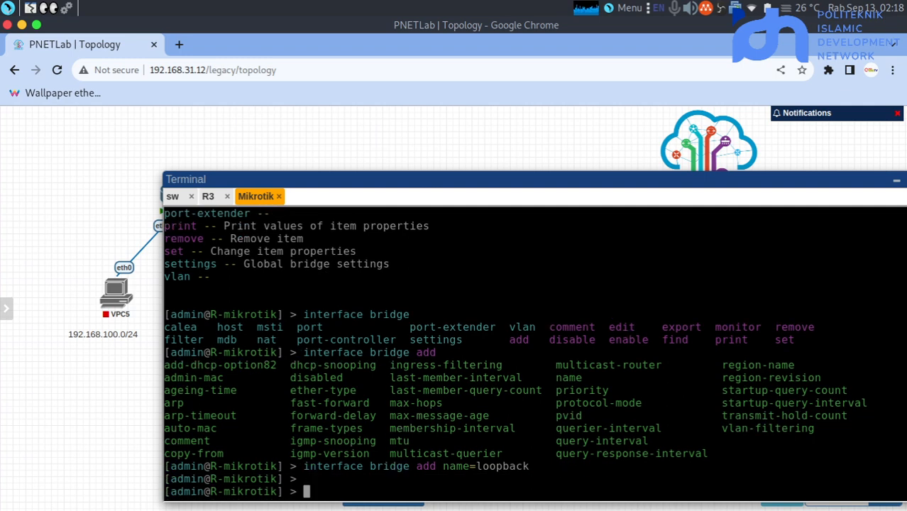
text(interface print)
key(Return)
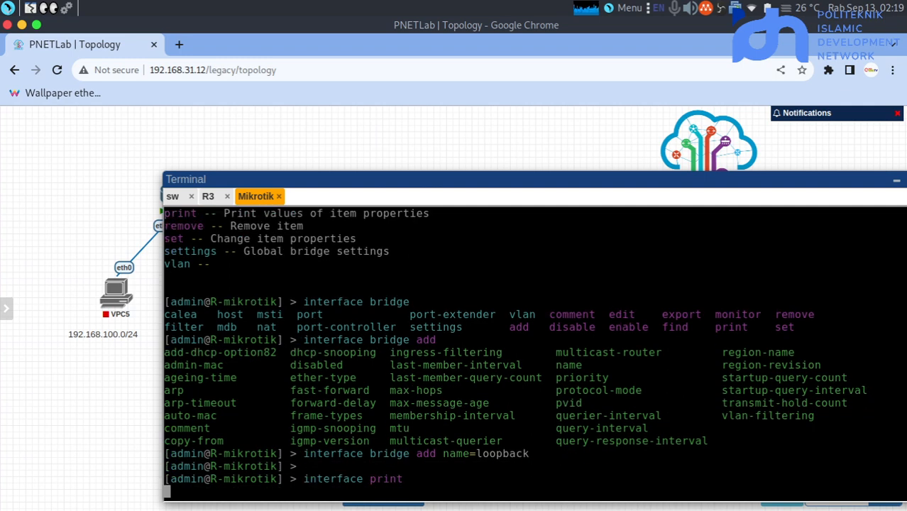
key(Return)
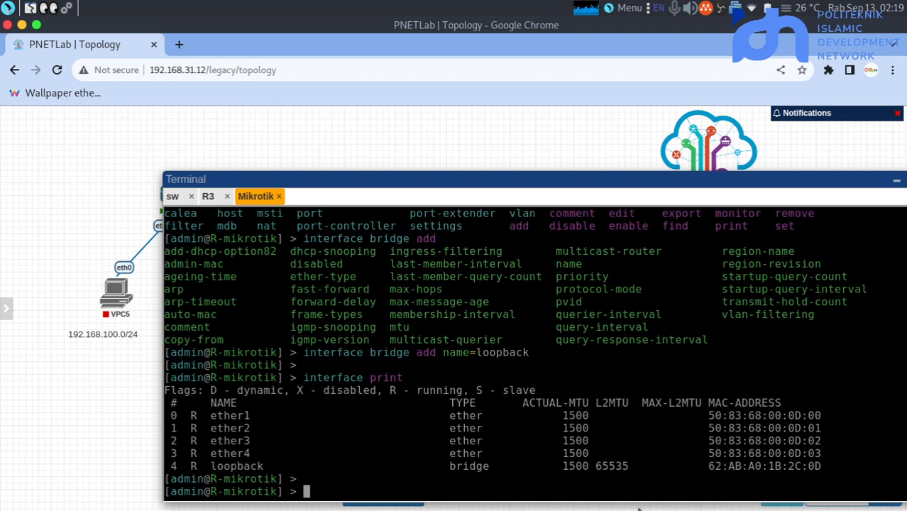
Assign the IP address 1.1.1.1/32 to the loopback bridge on the Mikrotik router
text(ip ad)
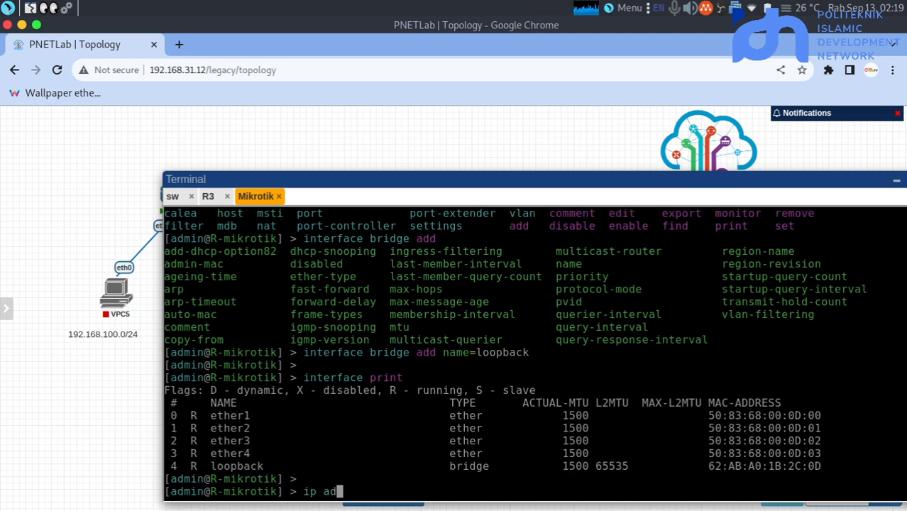
text( add add)
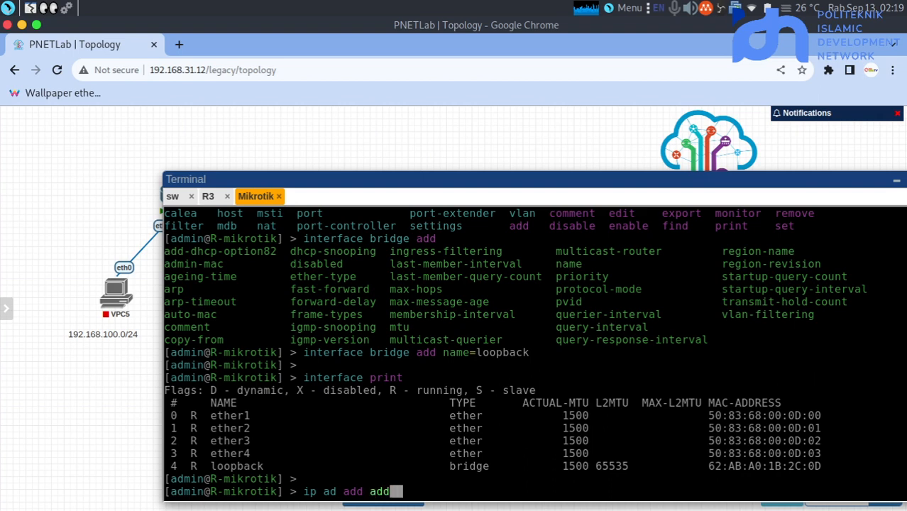
key(Tab)
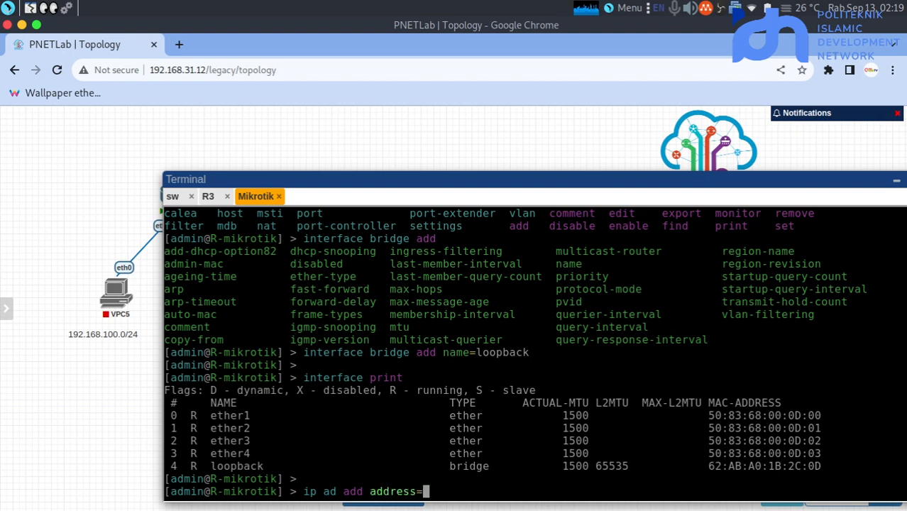
text(1.1.1.1)
key(BackSpace)
text(/32 interface=)
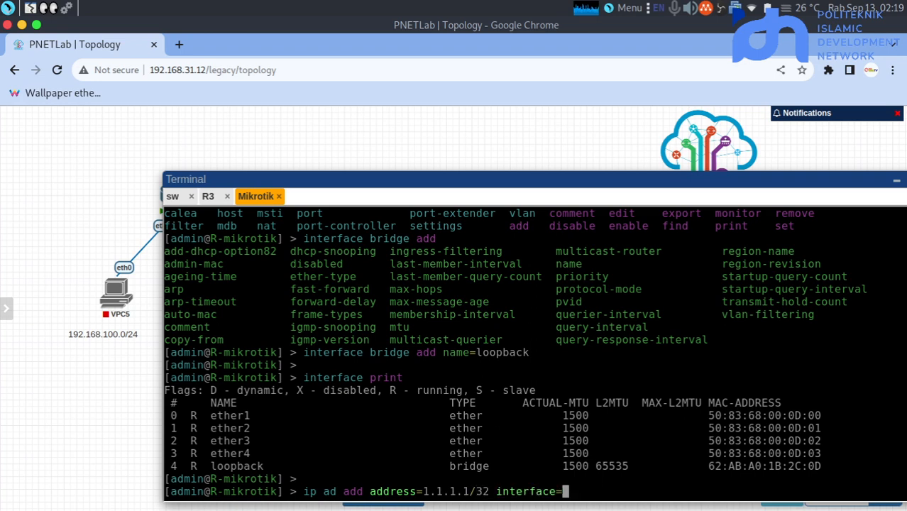
text(loopback)
key(Return)
key(Return)
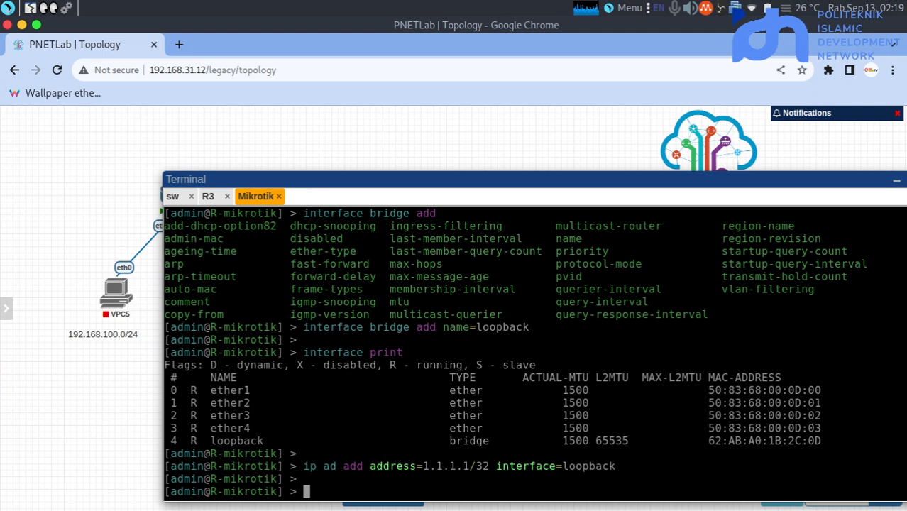
Set up a DHCP server on ether2 for 192.168.100.0/24, accepting the default gateway, address pool, blank DNS servers and 10m lease time
text(ip)
text( ad)
key(BackSpace)
key(BackSpace)
text(dhcp-)
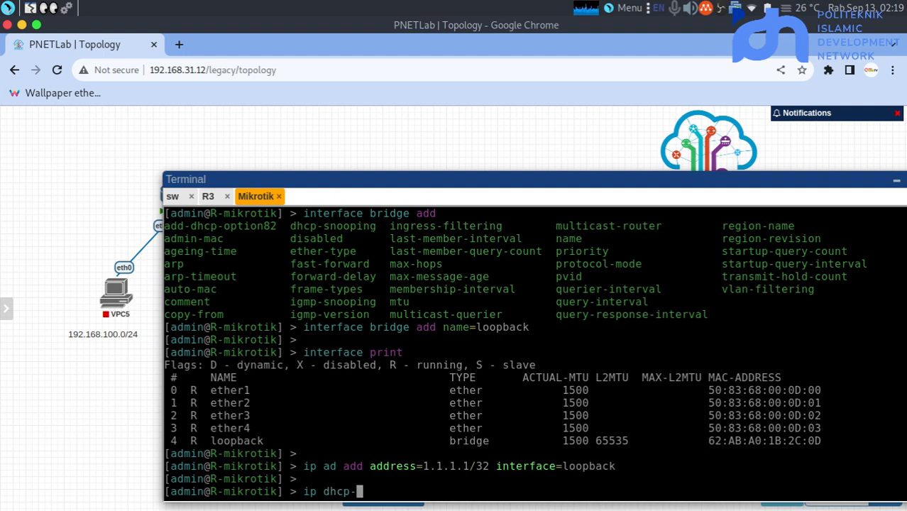
text(server set)
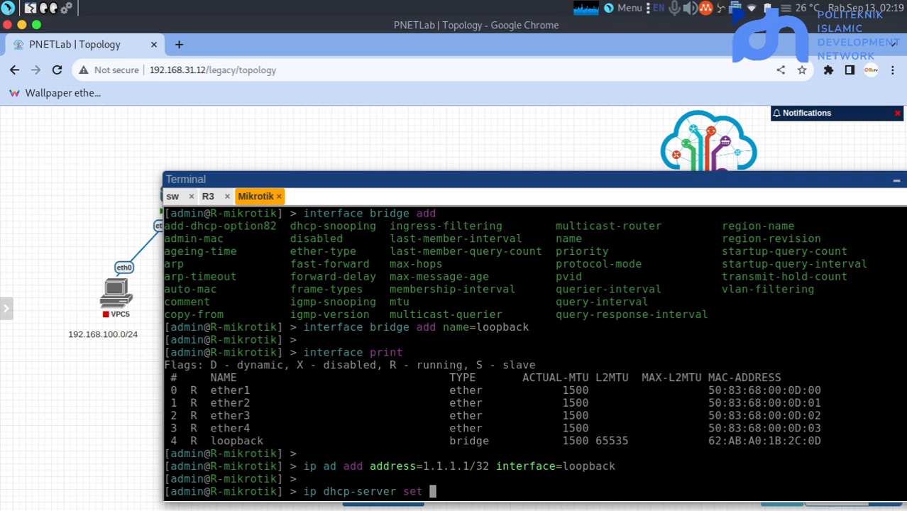
key(BackSpace)
text(up)
key(Return)
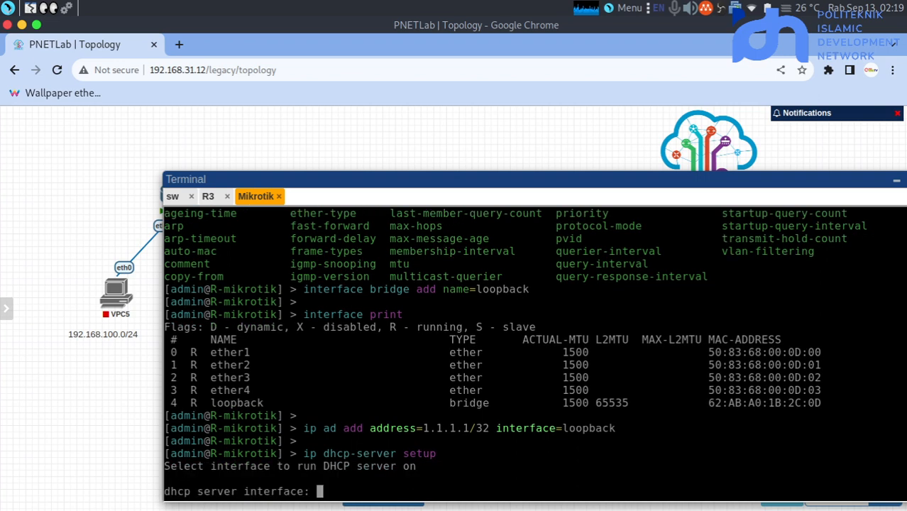
text(ether)
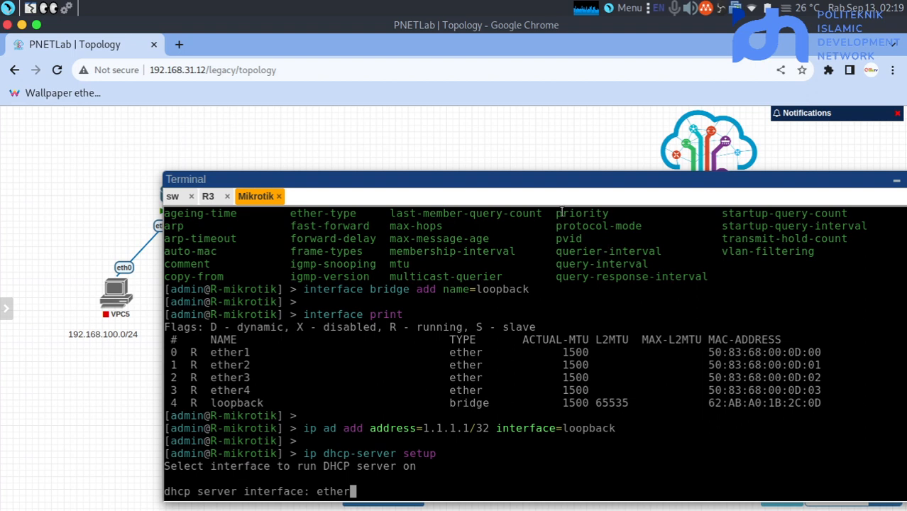
drag(523, 179, 460, 161)
text(2)
key(Return)
key(Return)
key(Return)
key(Return)
key(Return)
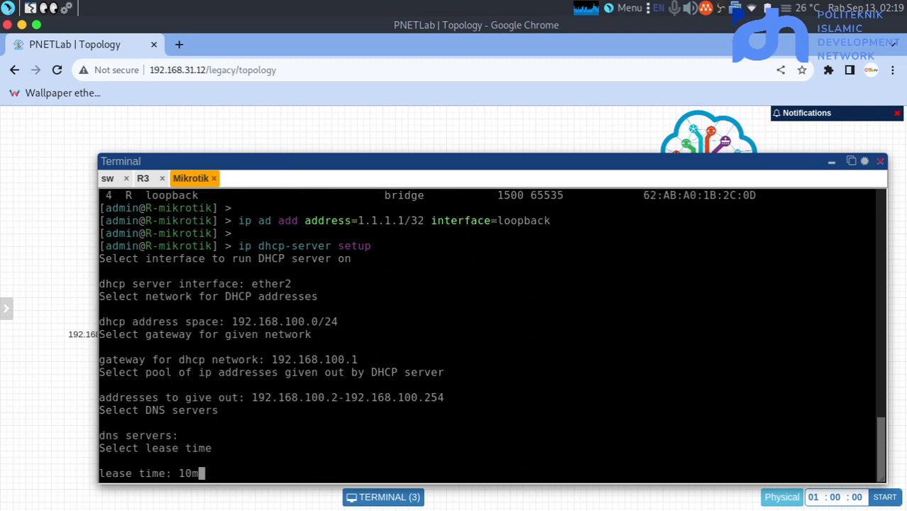
key(Return)
Set up a DHCP server on ether3 for 192.168.200.0/24, accepting the default gateway, address pool, blank DNS servers and 10m lease time
key(Up)
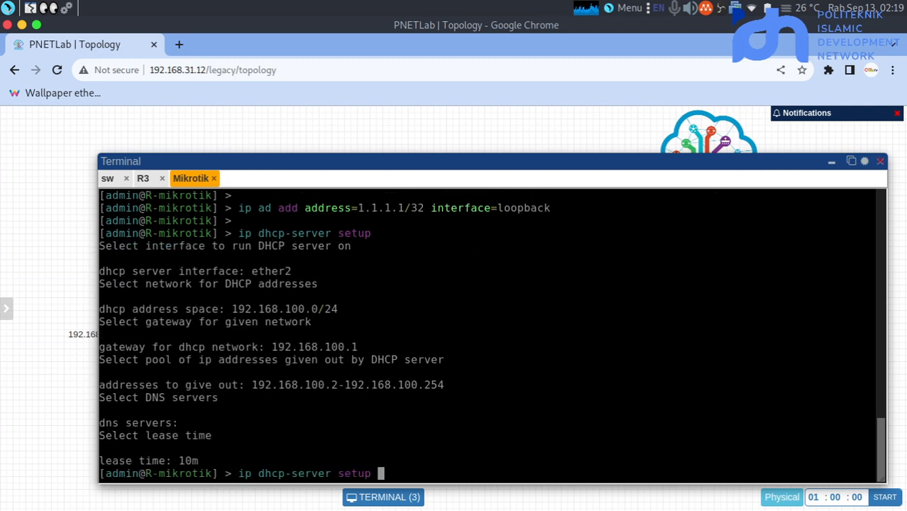
key(Return)
text(ether)
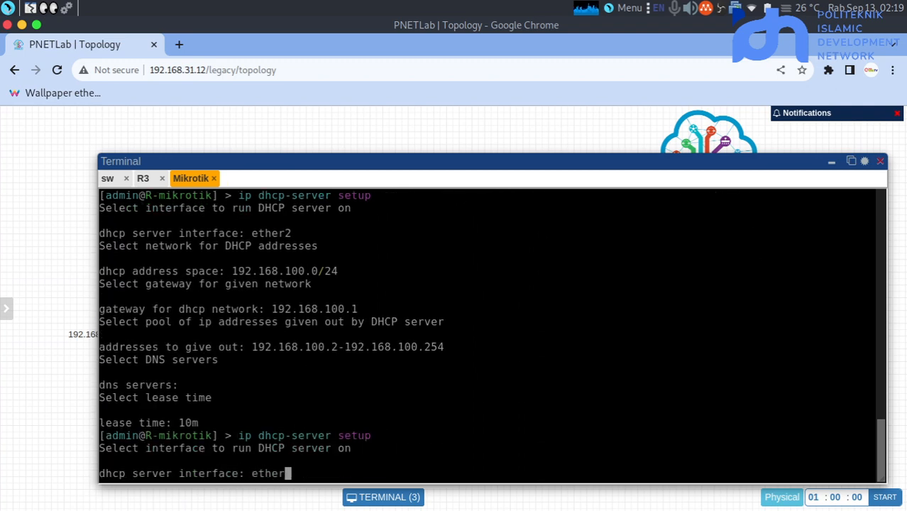
text(3)
key(Return)
key(Return)
key(Return)
key(Return)
key(Return)
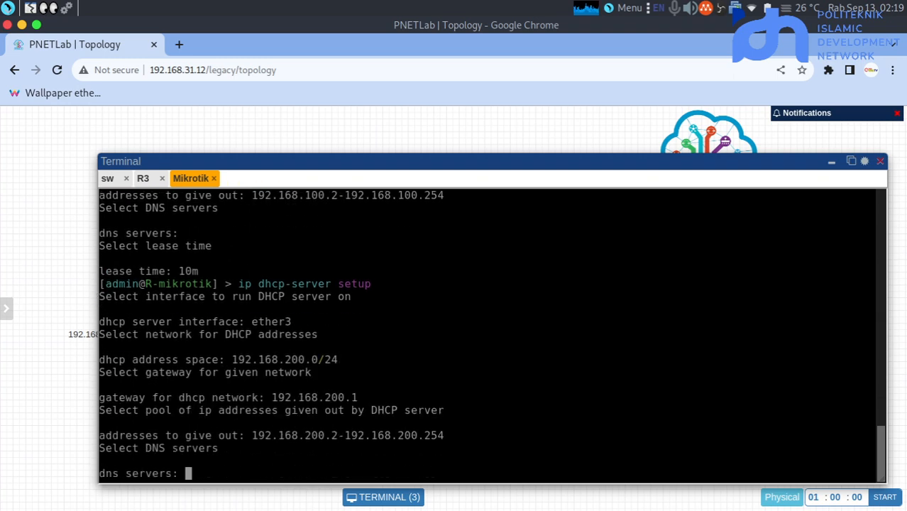
key(Return)
key(Return)
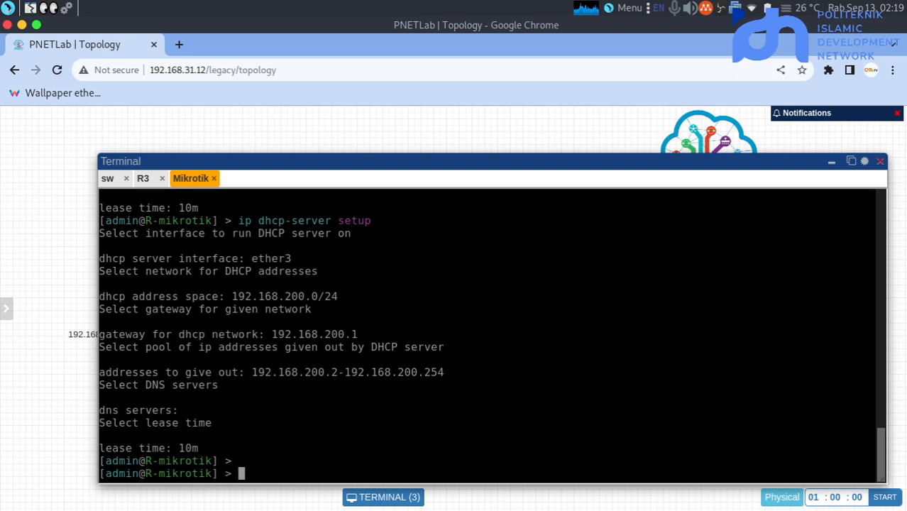
Add ether1, the Mikrotik router's link to R3, as an OSPF interface
drag(405, 158, 371, 179)
key(Return)
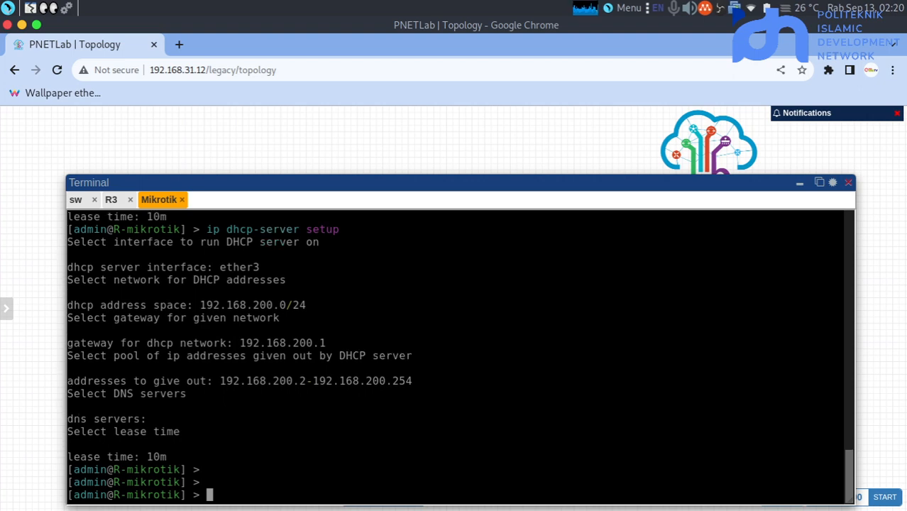
text(routing )
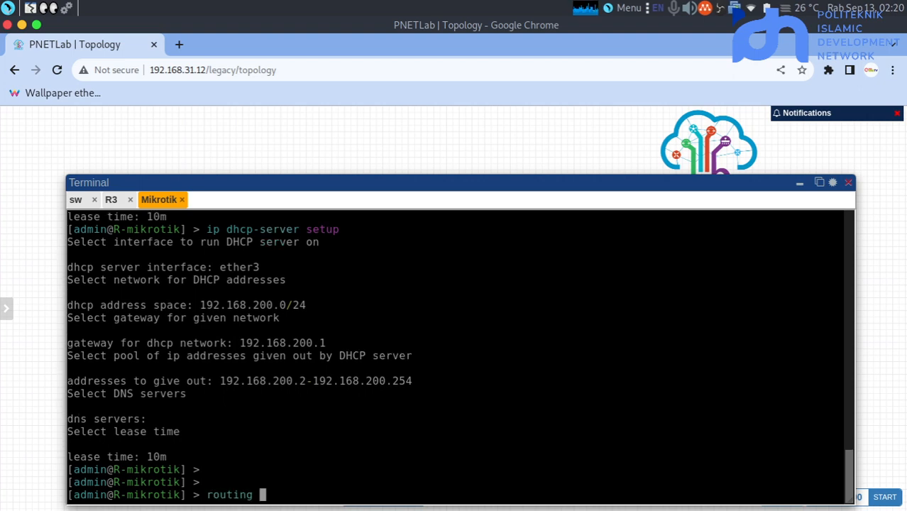
text(ospf)
drag(466, 183, 472, 149)
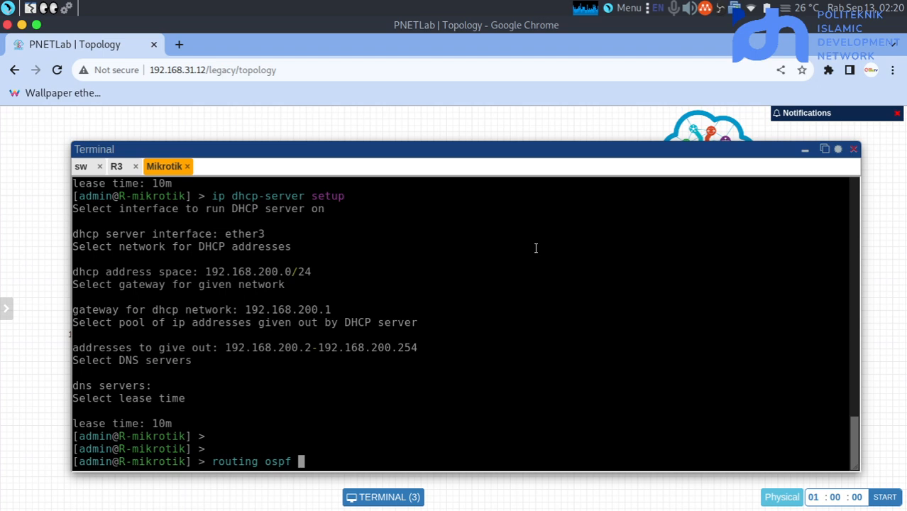
key(Tab)
key(Tab)
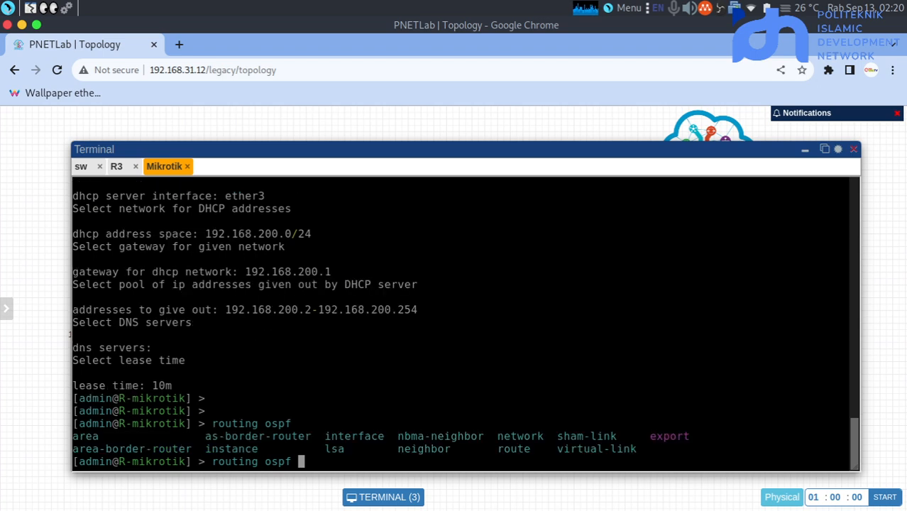
text(int)
key(Tab)
key(Tab)
key(Tab)
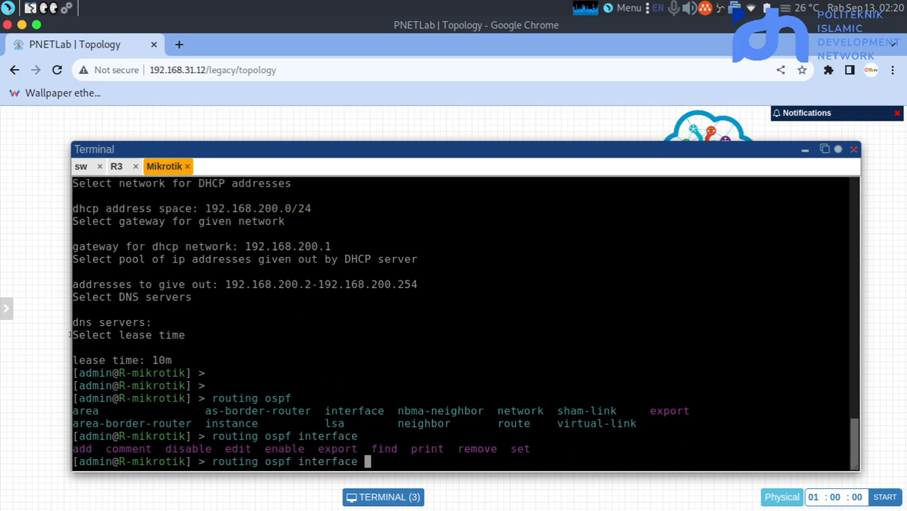
text(a)
key(Tab)
text(et)
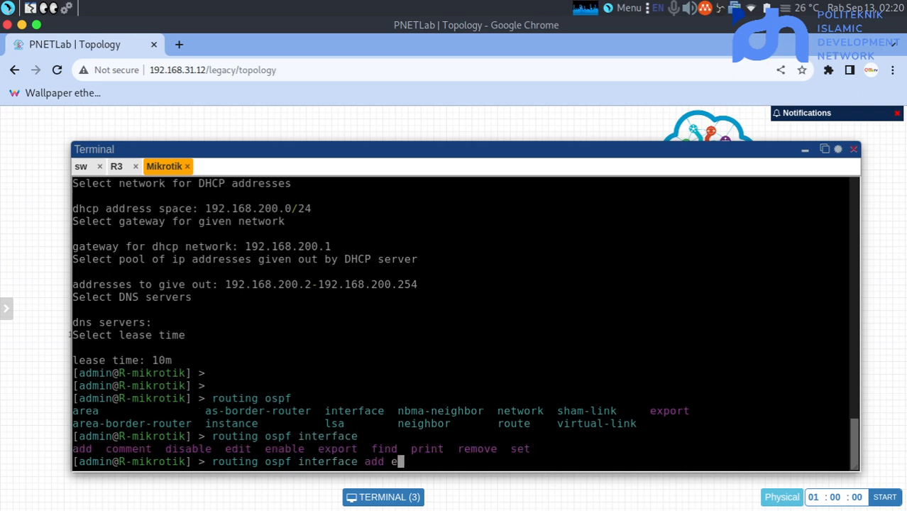
key(BackSpace)
key(BackSpace)
text(in)
key(Tab)
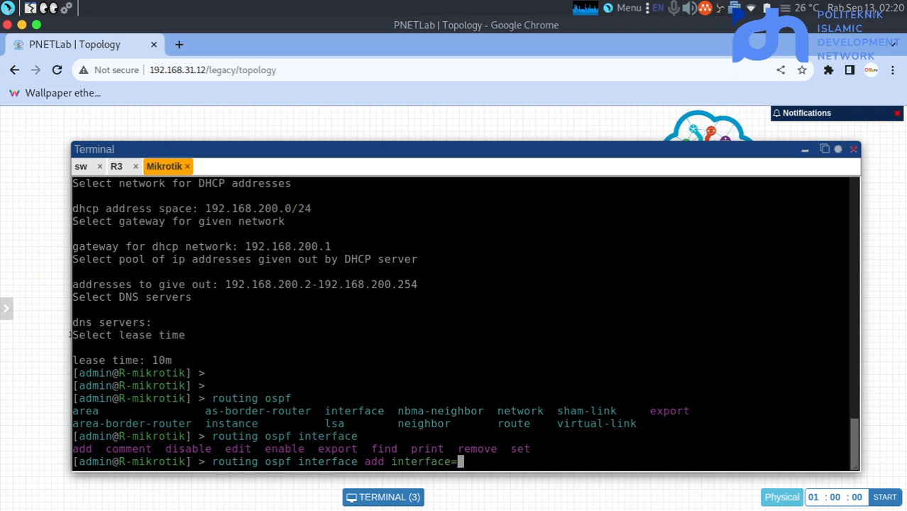
text(ether1)
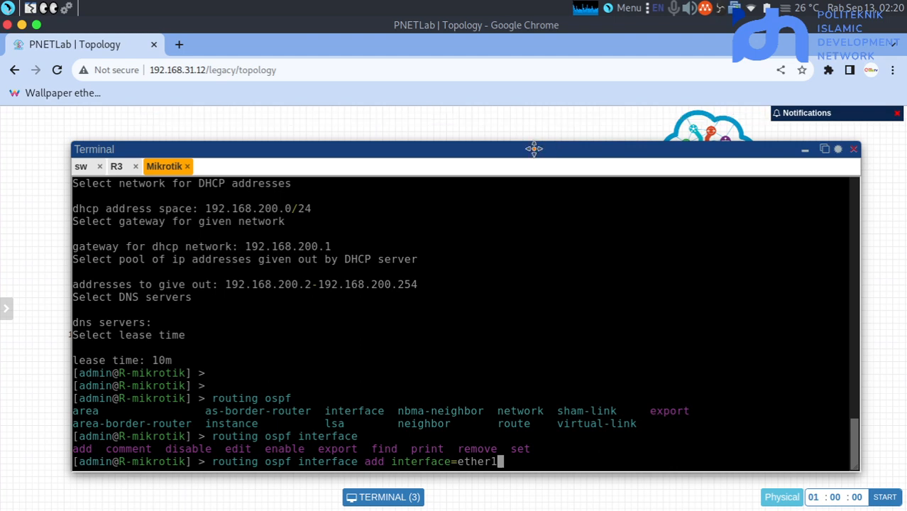
drag(533, 148, 566, 438)
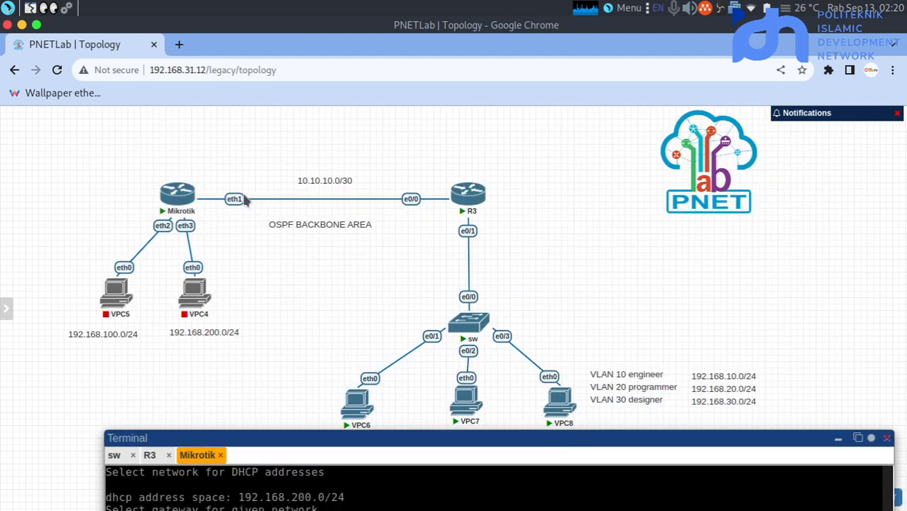
mouse_move(455, 190)
drag(326, 438, 282, 120)
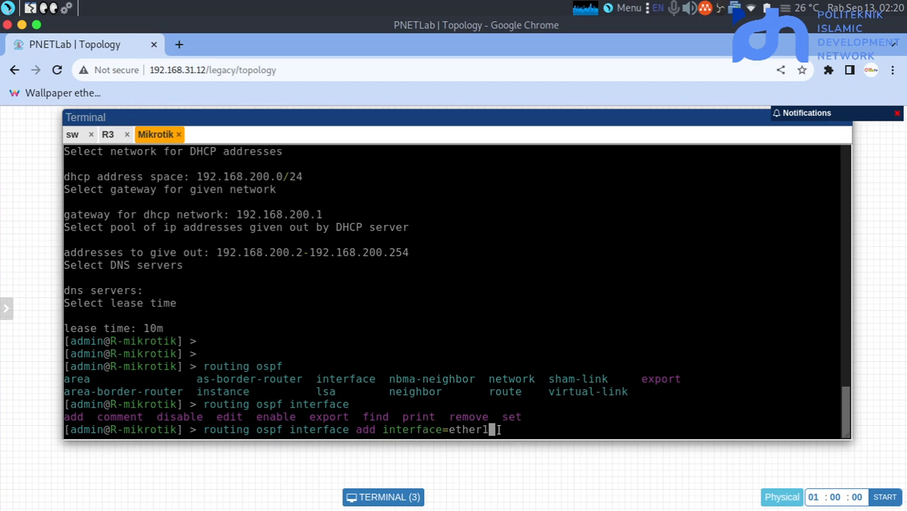
key(Return)
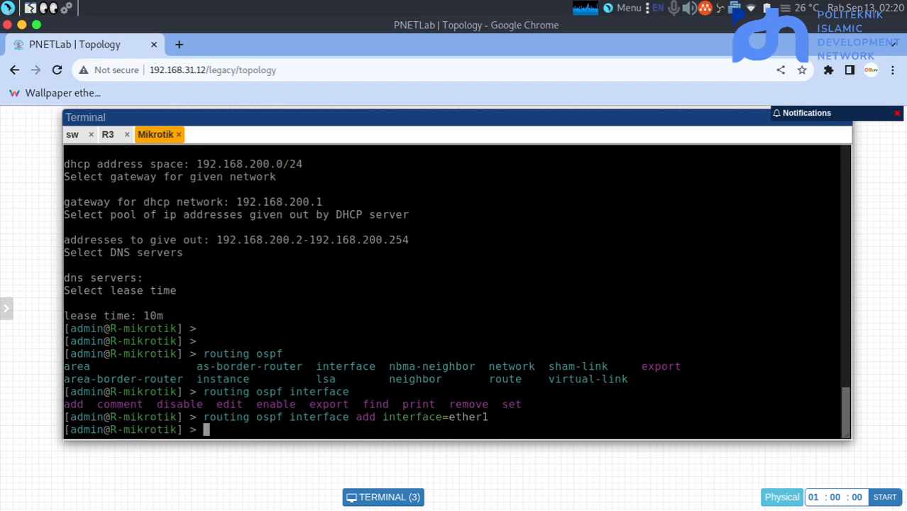
Compose a set command for OSPF instance 0 with connected routes redistributed as as-type-1
text(routing ospf ins)
key(Tab)
key(Tab)
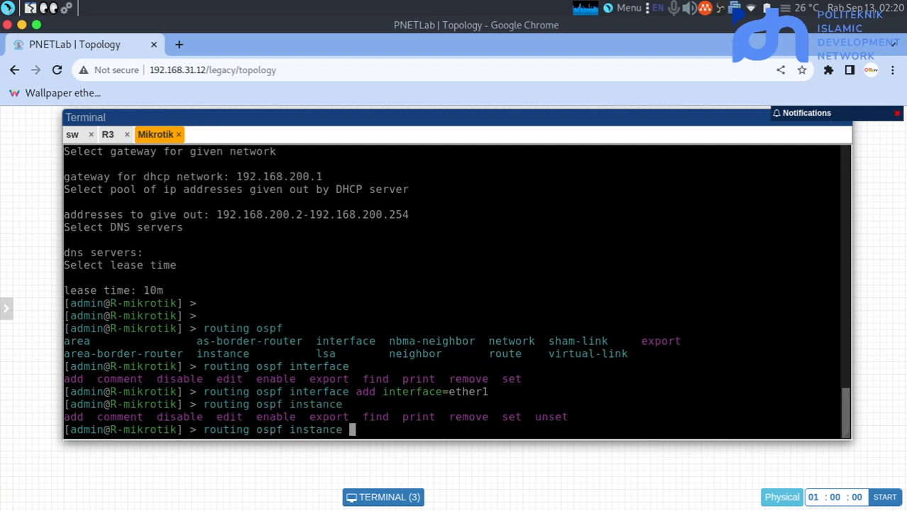
text(set 0)
key(Tab)
key(Tab)
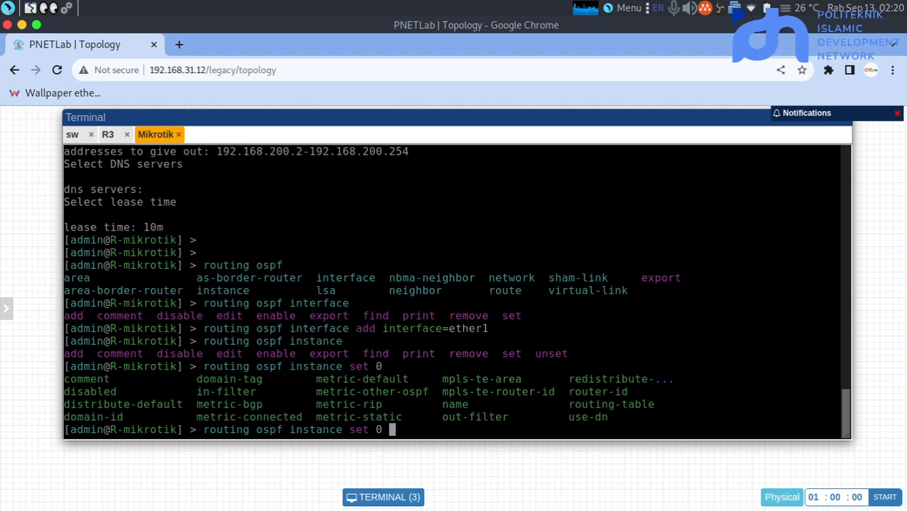
text(re)
key(Tab)
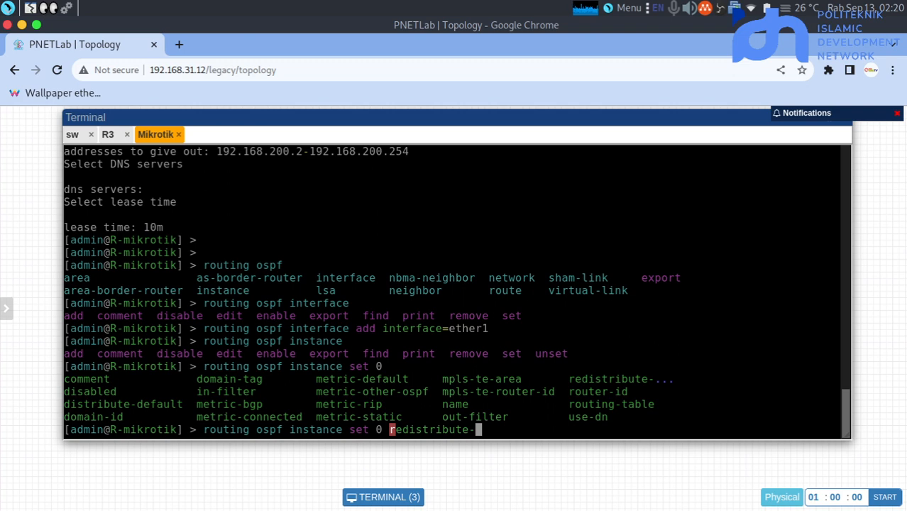
text(c)
key(Tab)
key(Tab)
key(Tab)
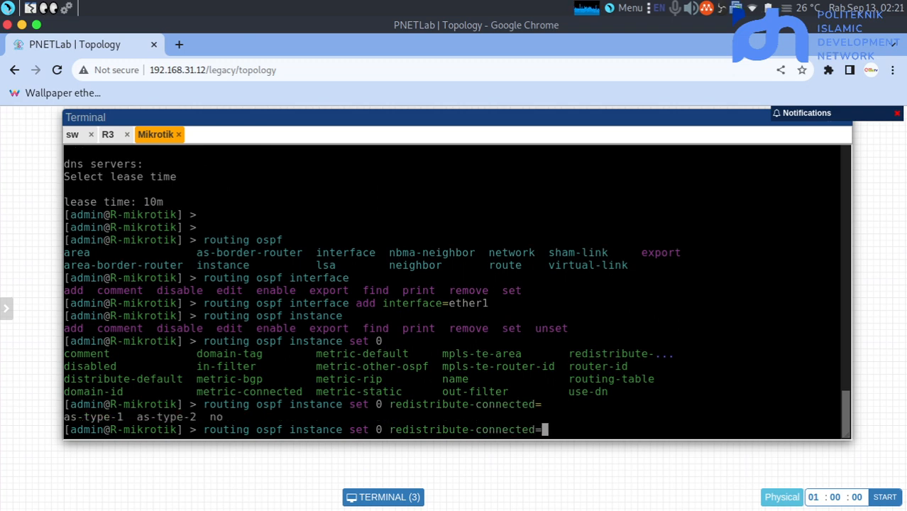
text(as)
key(Tab)
text(1)
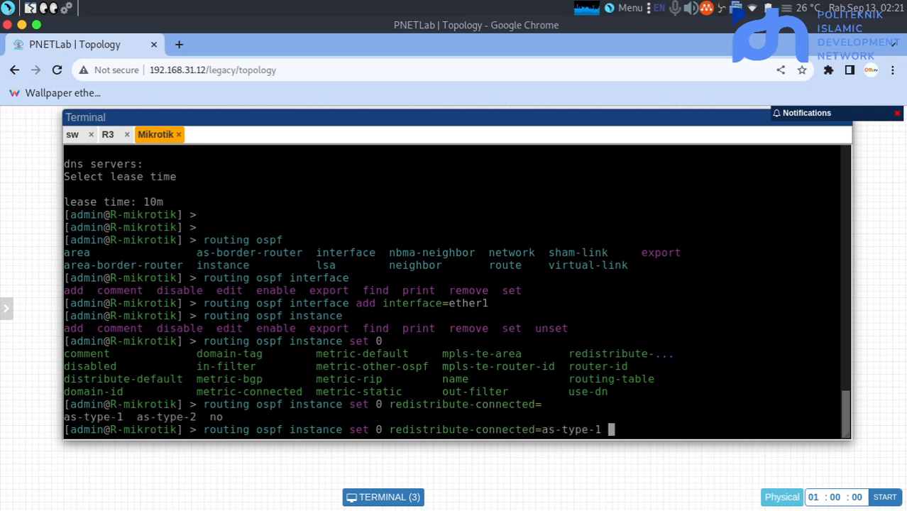
Add router ID 1.1.1.1 to the OSPF instance command and run it
key(Tab)
key(Tab)
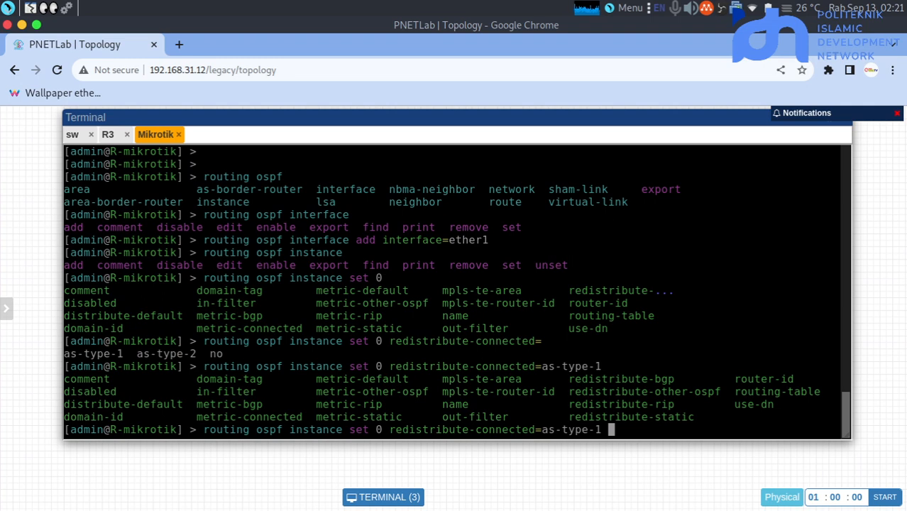
text(rout)
text(e)
key(Tab)
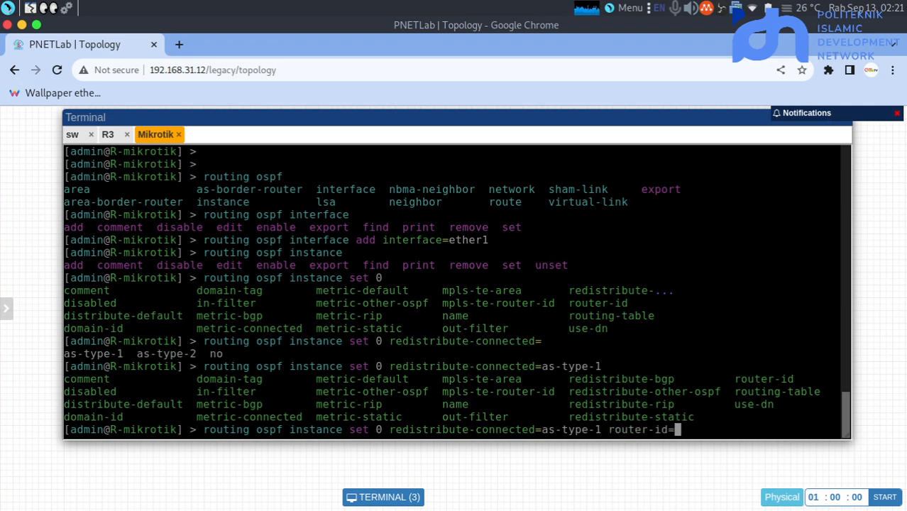
text(1.1.1.1)
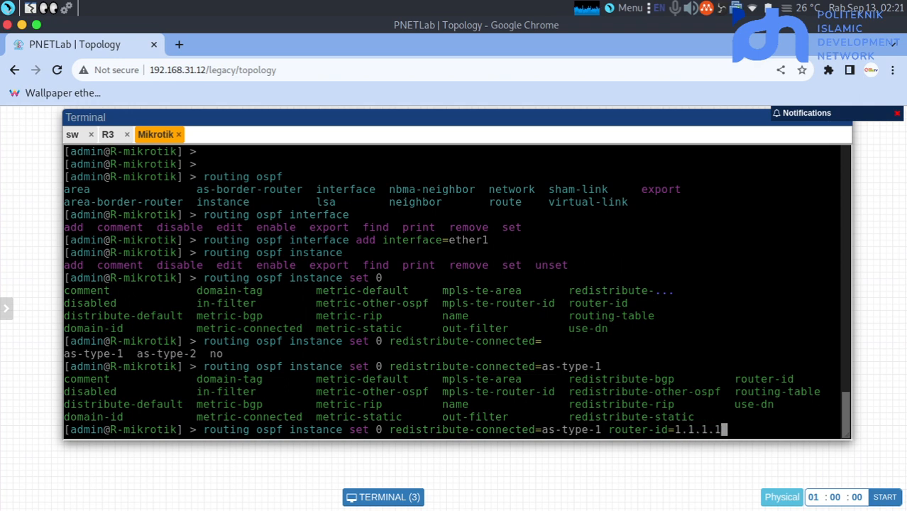
key(Return)
key(Return)
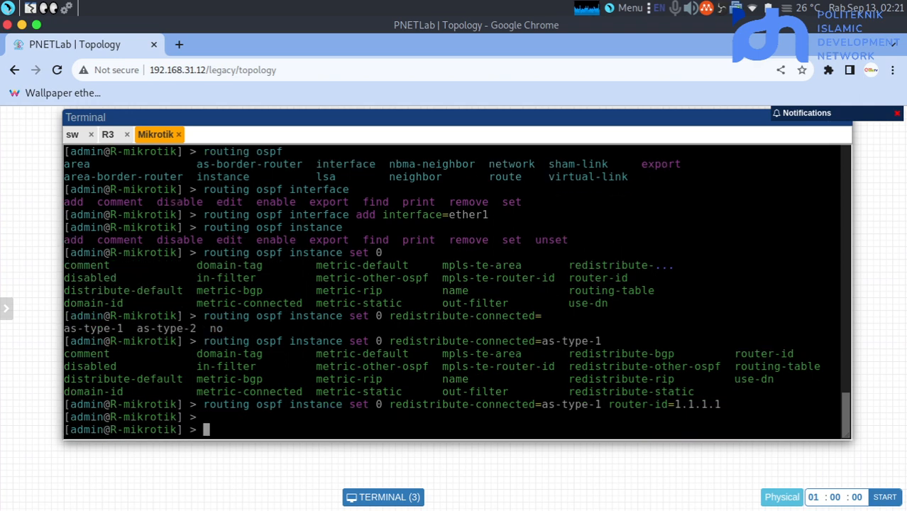
Try to add the OSPF network 1.1.1.0/32 with area=0 on the Mikrotik router
text(routing ospf )
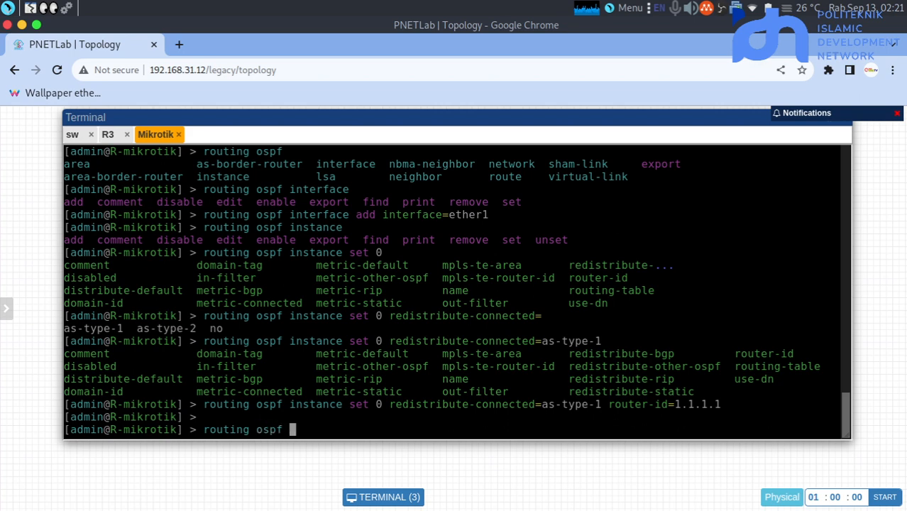
text(net)
key(Tab)
text(add ne)
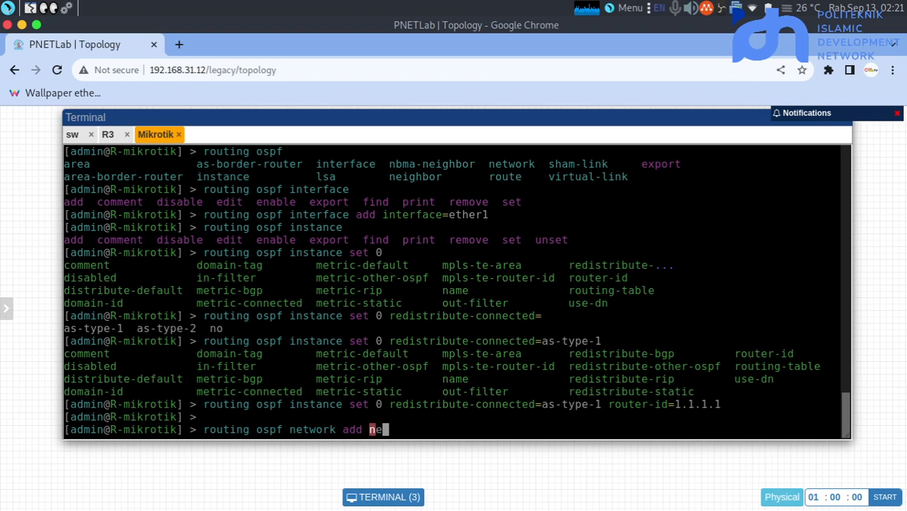
key(Tab)
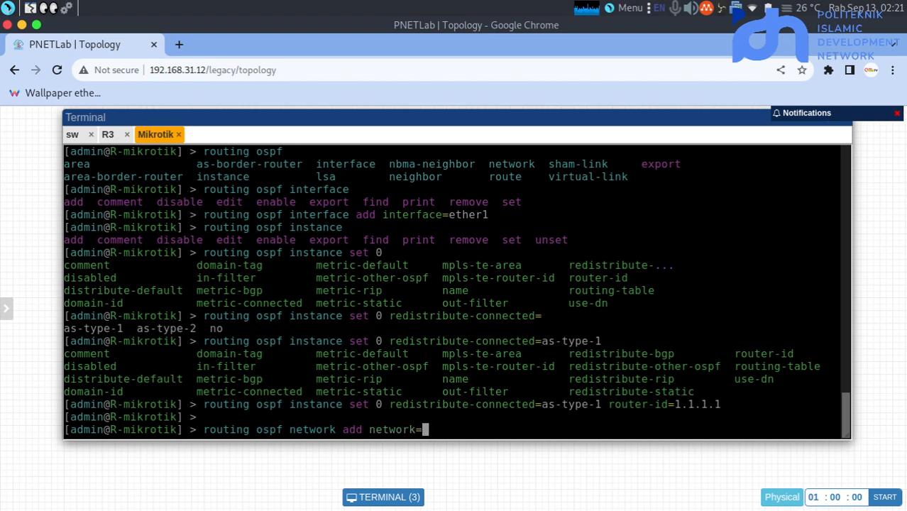
text(1.1.1.1)
text(/)
key(BackSpace)
key(BackSpace)
text(0/32)
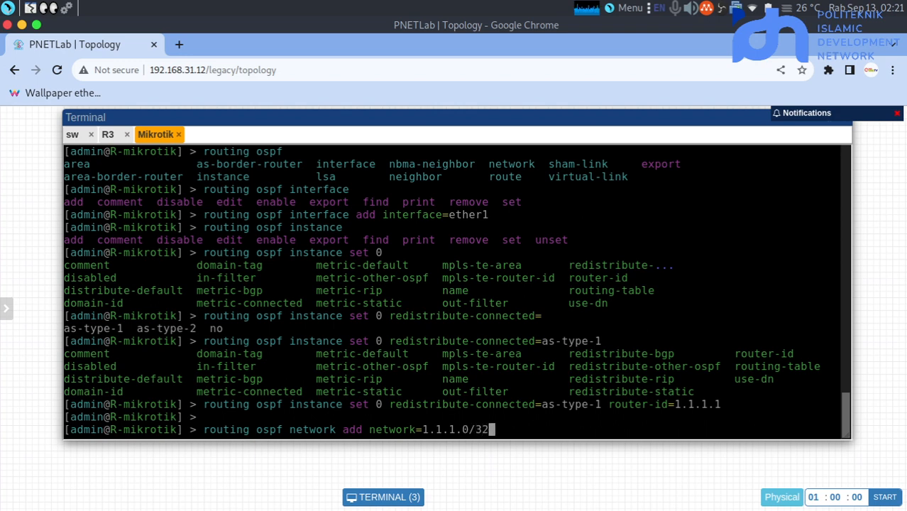
text( area=0)
key(Return)
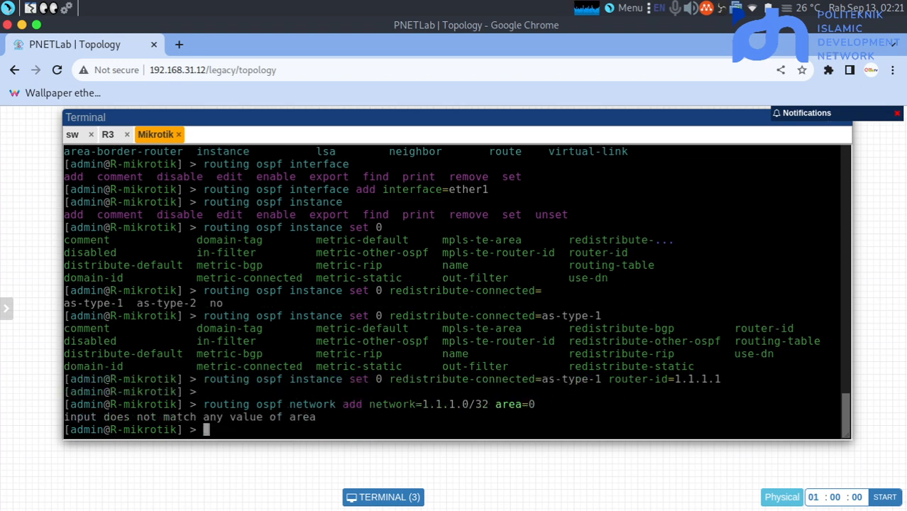
Add the OSPF network 1.1.1.0/32 with area=backbone on the Mikrotik router
key(Return)
key(Up)
key(BackSpace)
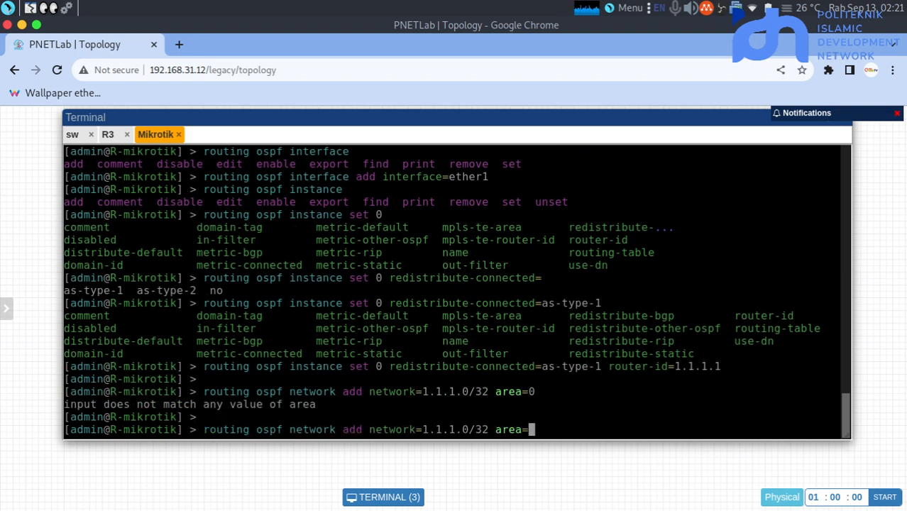
text(backbone)
key(Return)
key(Return)
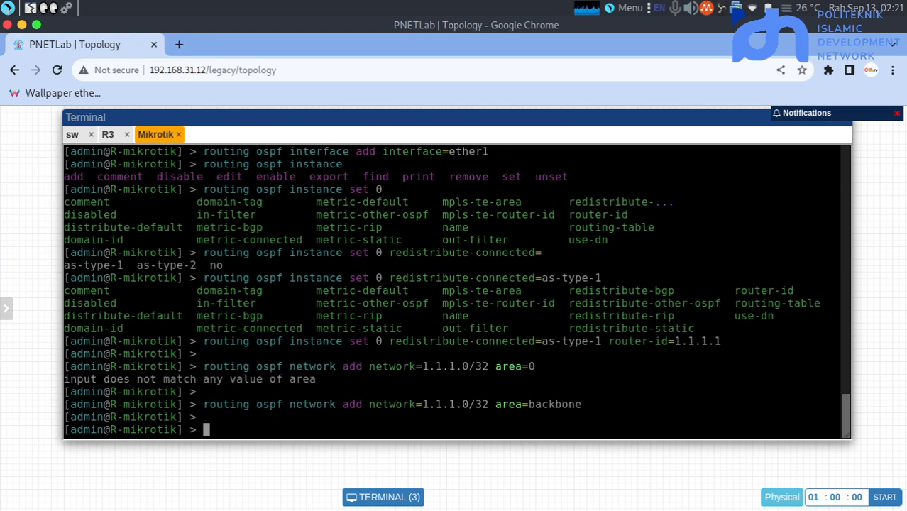
Add the OSPF network 10.10.10.0/24 with area=backbone on the Mikrotik router
key(Up)
key(BackSpace)
key(BackSpace)
key(BackSpace)
key(BackSpace)
key(BackSpace)
key(BackSpace)
key(BackSpace)
key(BackSpace)
key(BackSpace)
key(BackSpace)
key(BackSpace)
key(BackSpace)
key(BackSpace)
key(BackSpace)
key(BackSpace)
key(BackSpace)
key(BackSpace)
key(BackSpace)
key(BackSpace)
key(BackSpace)
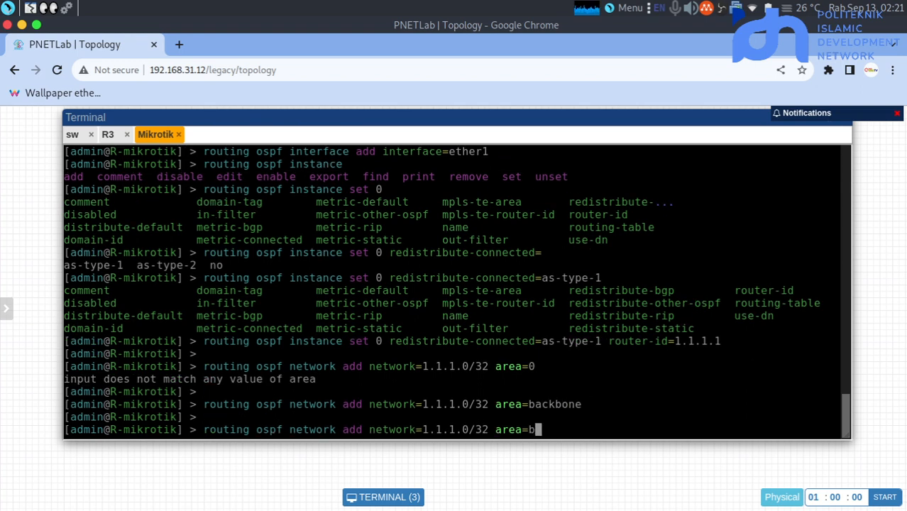
key(BackSpace)
key(BackSpace)
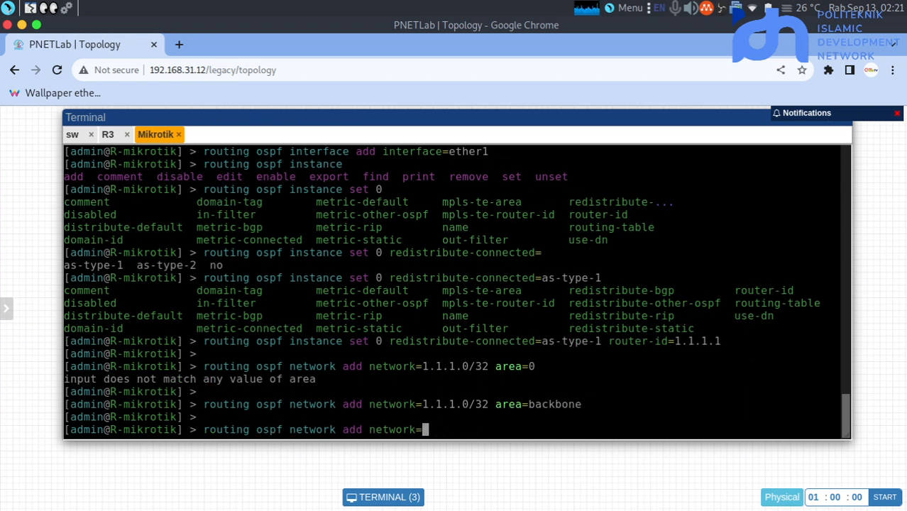
text(10.10.10.)
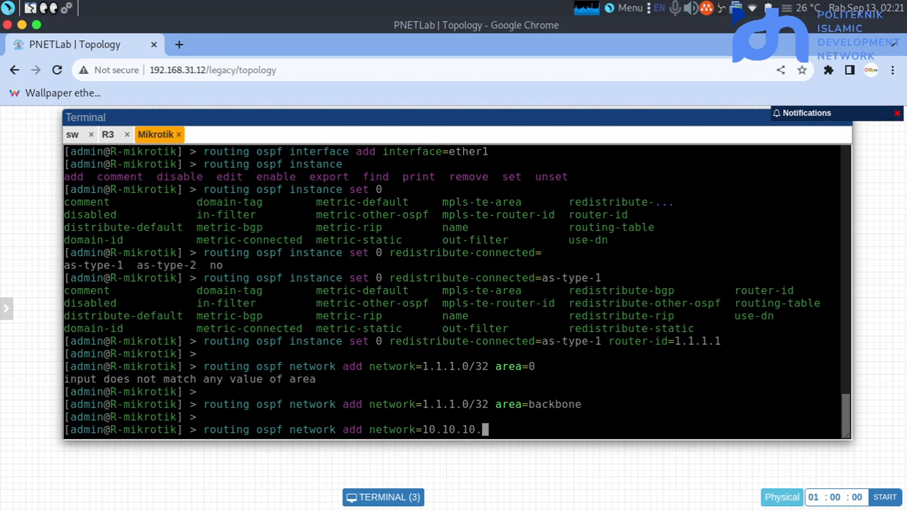
text(0/24 area=b)
key(Tab)
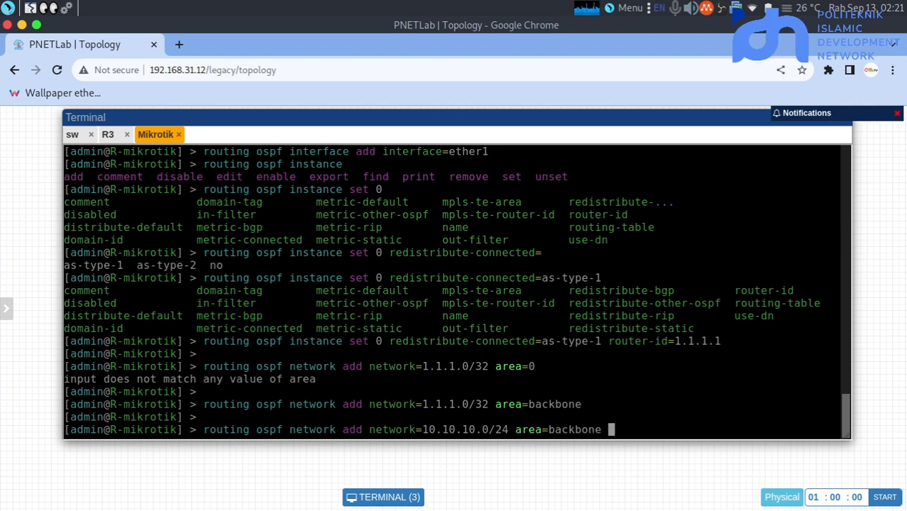
key(Return)
Add the OSPF network 192.168.100.0/24 with area=backbone by adapting the previous network command
key(Up)
key(Left)
key(Left)
key(Left)
key(Left)
key(Left)
key(Left)
key(Left)
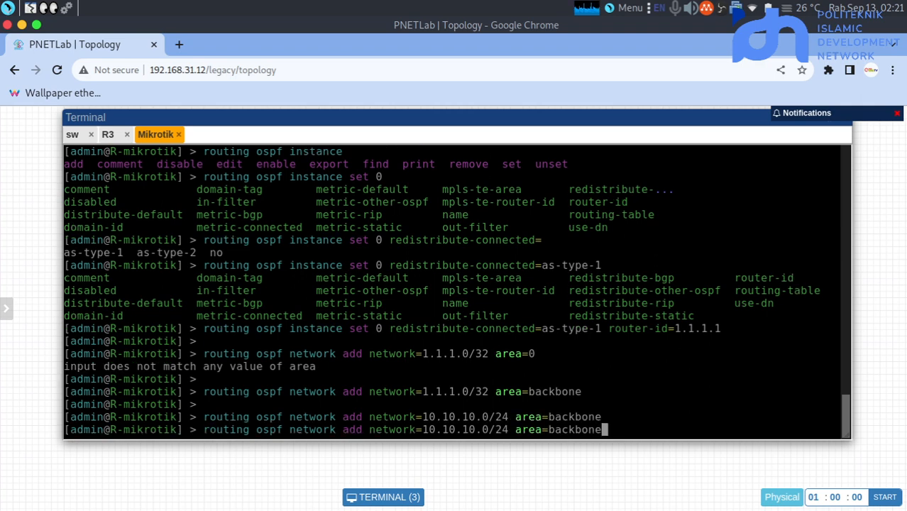
key(Left)
key(Left)
key(Left)
key(Left)
key(Left)
key(Left)
key(Left)
key(Left)
key(Left)
key(Left)
key(Left)
key(Left)
text(0)
key(Left)
key(Left)
key(Left)
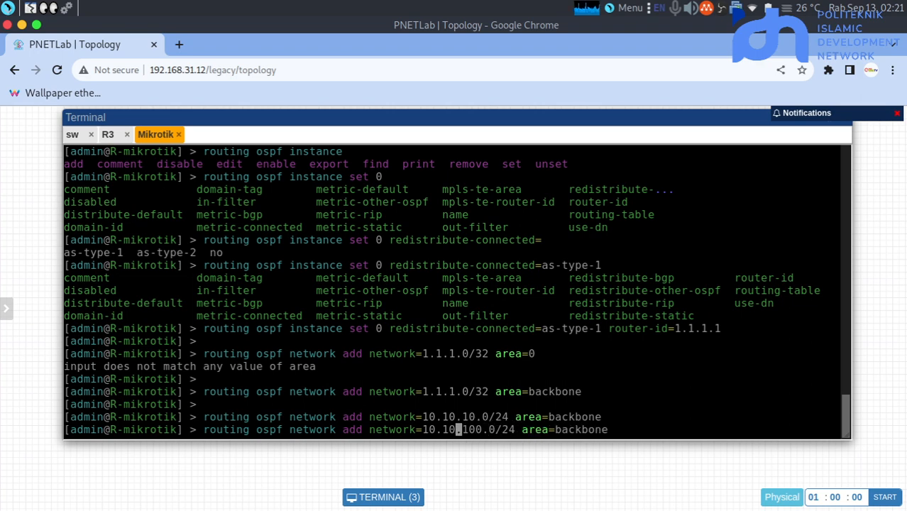
key(BackSpace)
text(68)
key(Left)
key(Left)
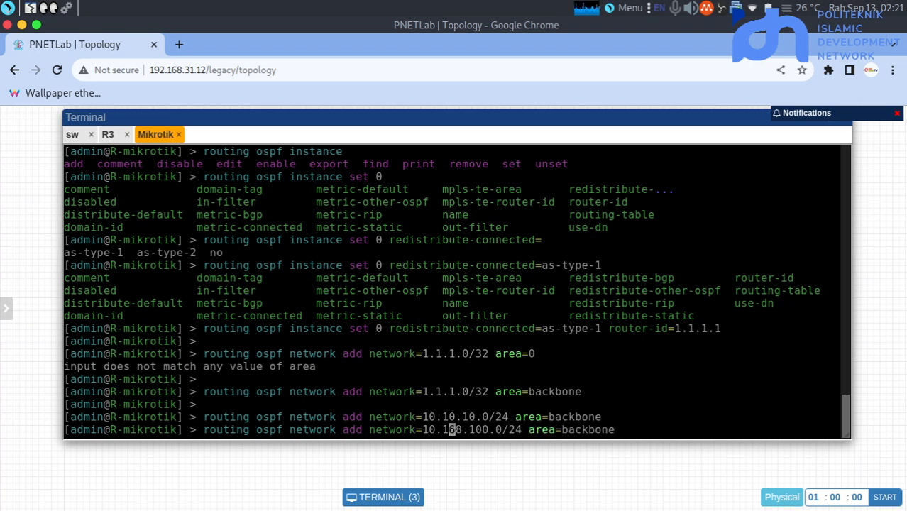
key(BackSpace)
text(92)
key(Right)
key(Right)
key(Right)
key(Right)
key(Right)
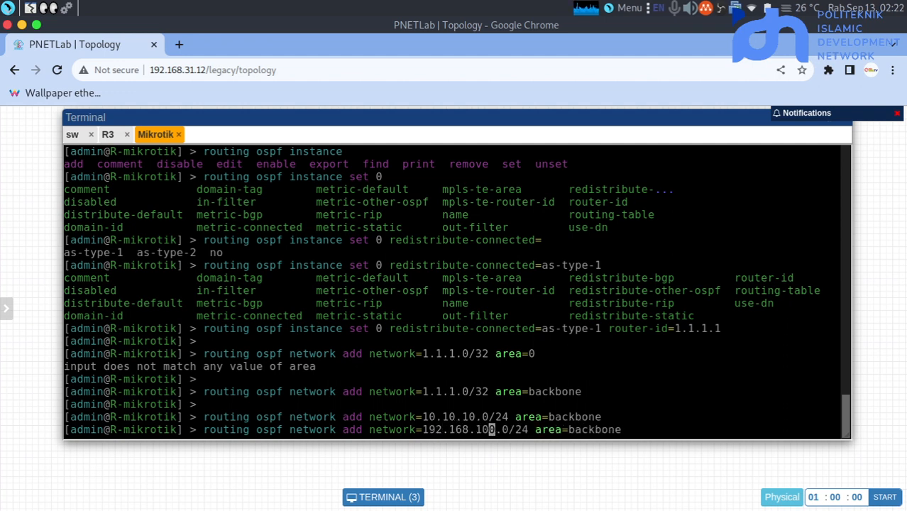
key(Right)
key(Right)
key(Right)
key(Right)
key(Right)
key(Right)
key(Right)
key(Right)
key(Right)
key(Right)
key(Right)
key(Right)
key(Right)
key(Right)
key(Right)
key(Right)
key(Right)
key(Right)
key(Right)
key(Right)
key(Return)
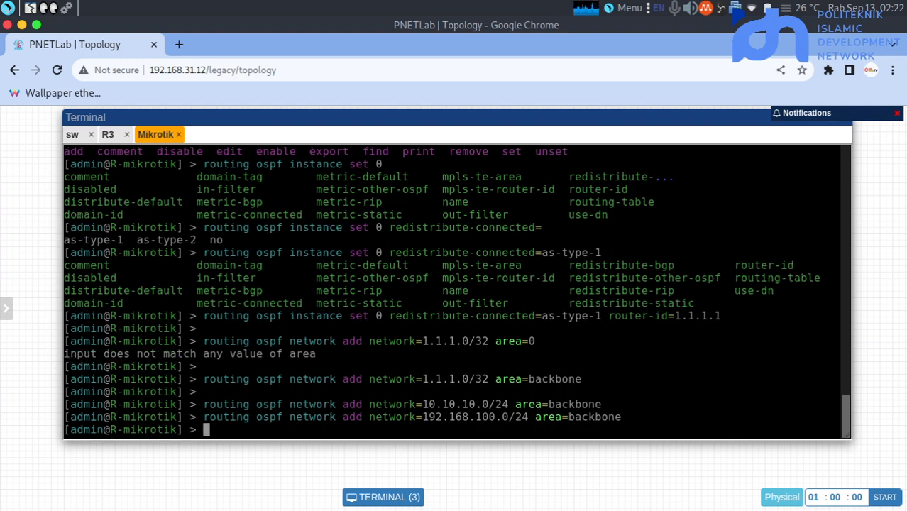
Add the OSPF network 192.168.200.0/24 with area=backbone by adapting the previous network command
key(Up)
key(Left)
key(Left)
key(Left)
key(Left)
key(Left)
key(Left)
key(Left)
key(Left)
key(Left)
key(Left)
key(Left)
key(Left)
key(Left)
key(Left)
key(Left)
key(Left)
key(Left)
key(Left)
key(Left)
key(Left)
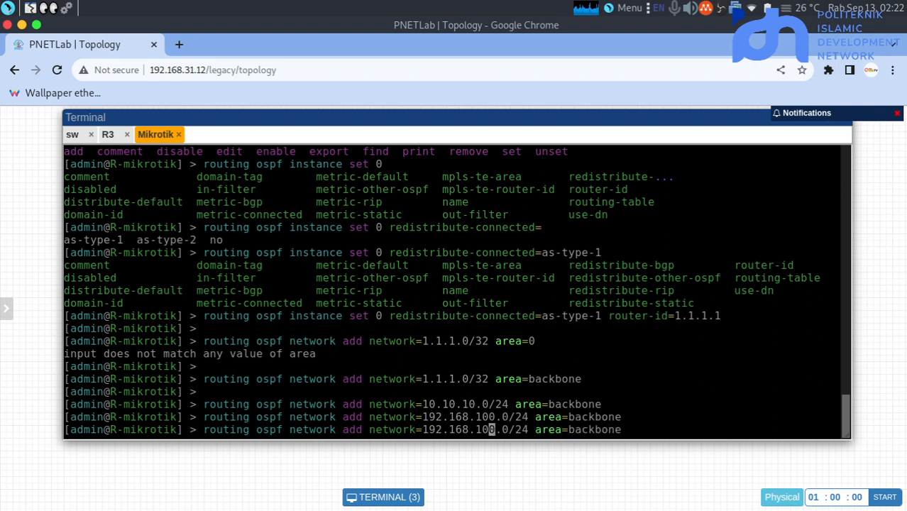
key(BackSpace)
text(2)
key(Return)
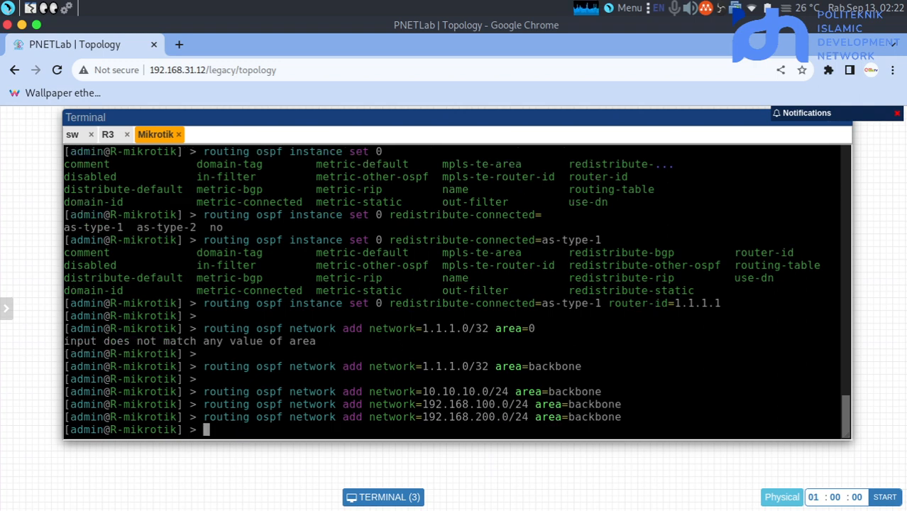
key(Return)
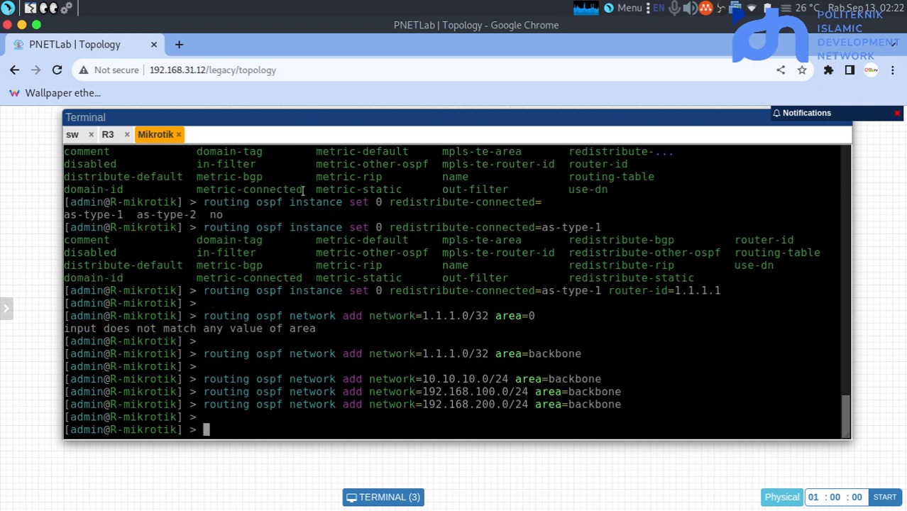
Check R3's console for OSPF adjacency messages and minimize the terminal window to show the topology
click(107, 135)
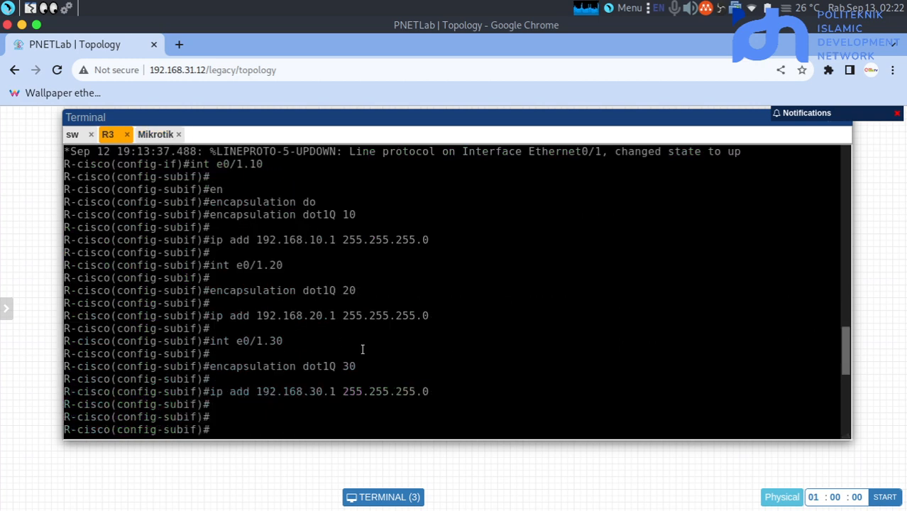
key(Return)
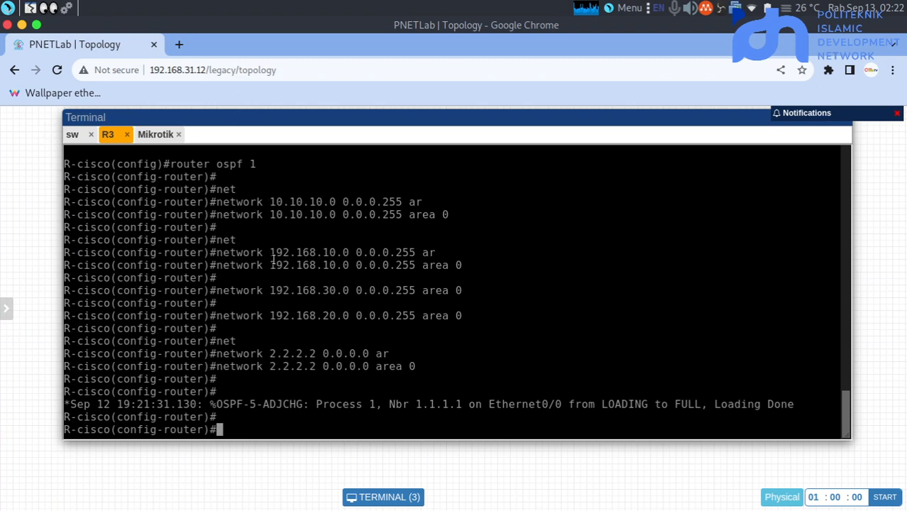
drag(242, 117, 211, 209)
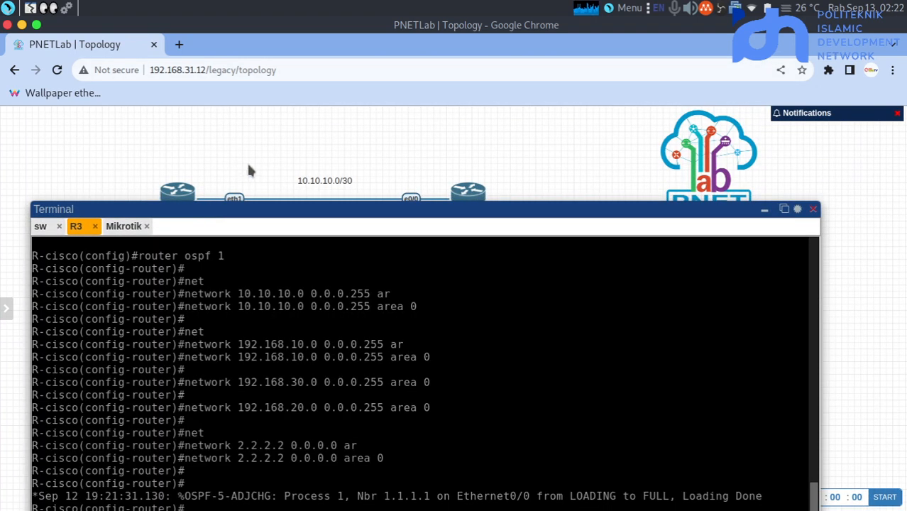
click(765, 209)
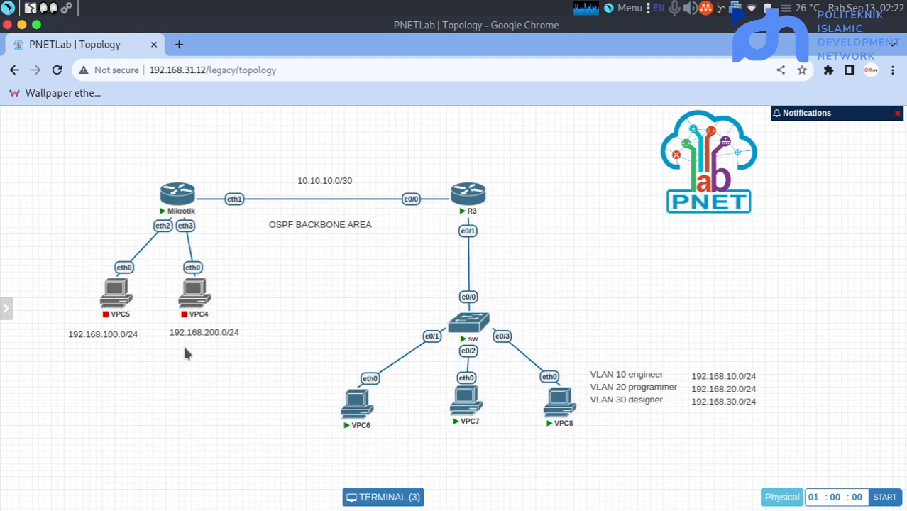
Start the nodes VPC5 and VPC4 connected to the Mikrotik router
mouse_move(117, 298)
click(106, 271)
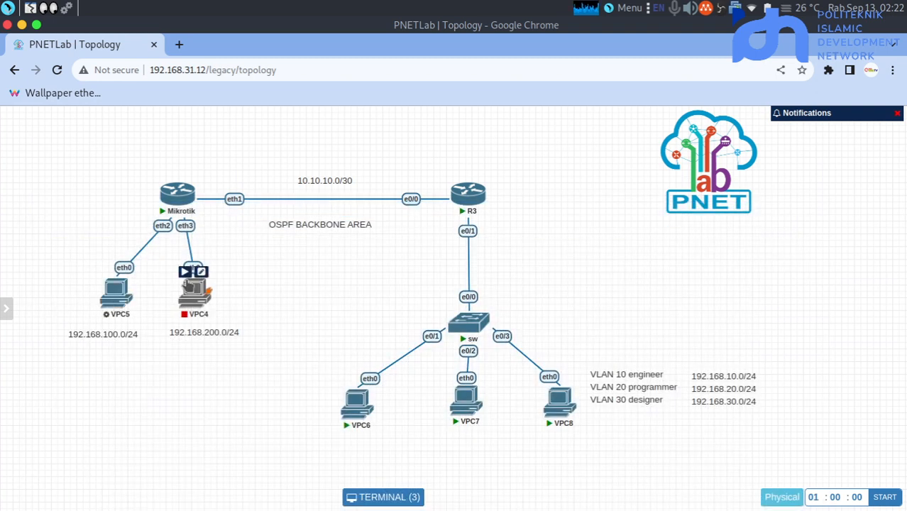
click(184, 272)
Open VPC5's console and request an address with ip dhcp
mouse_move(118, 298)
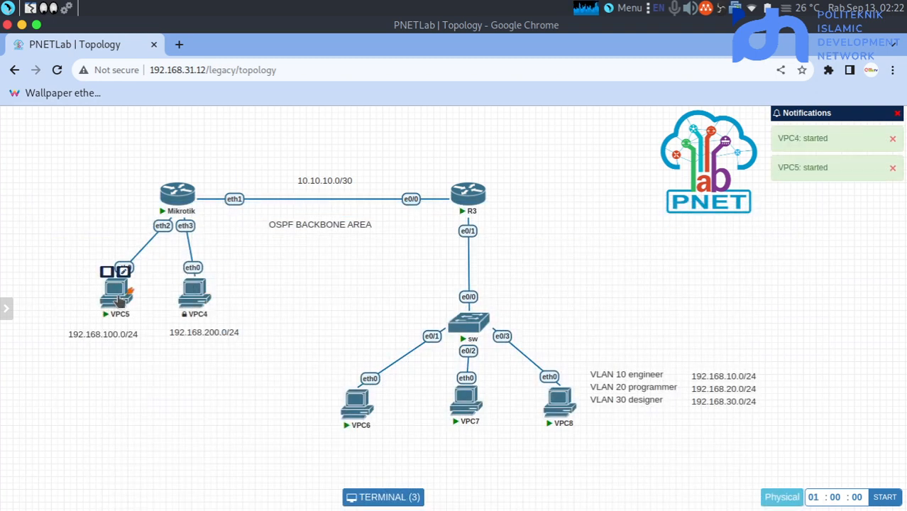
click(117, 299)
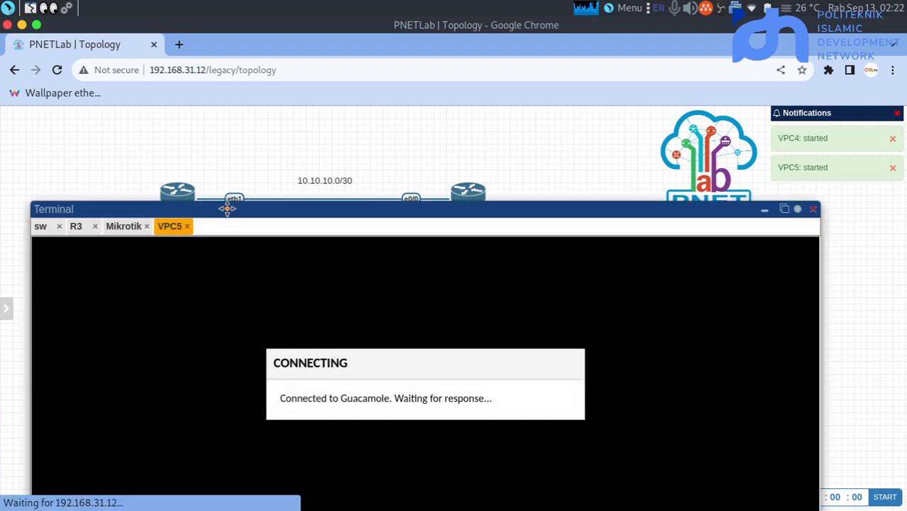
drag(231, 205, 251, 123)
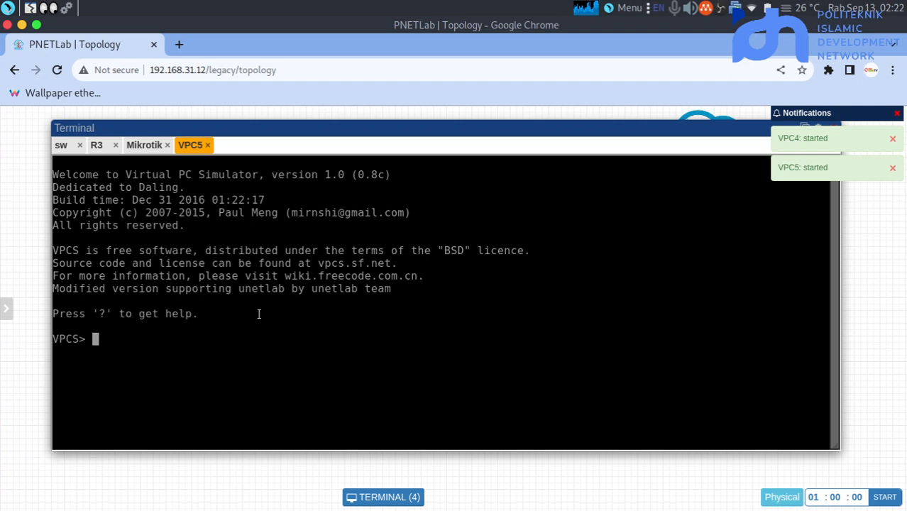
text(ip dh)
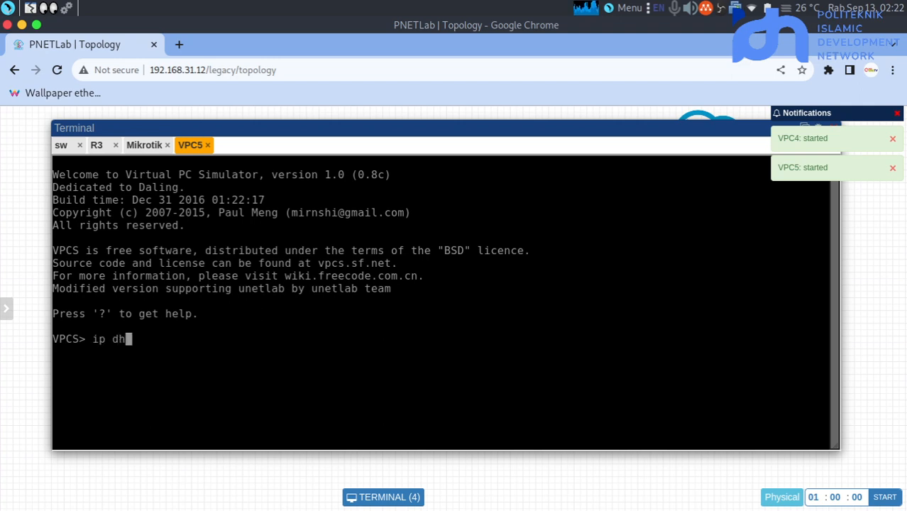
text(cp)
key(Return)
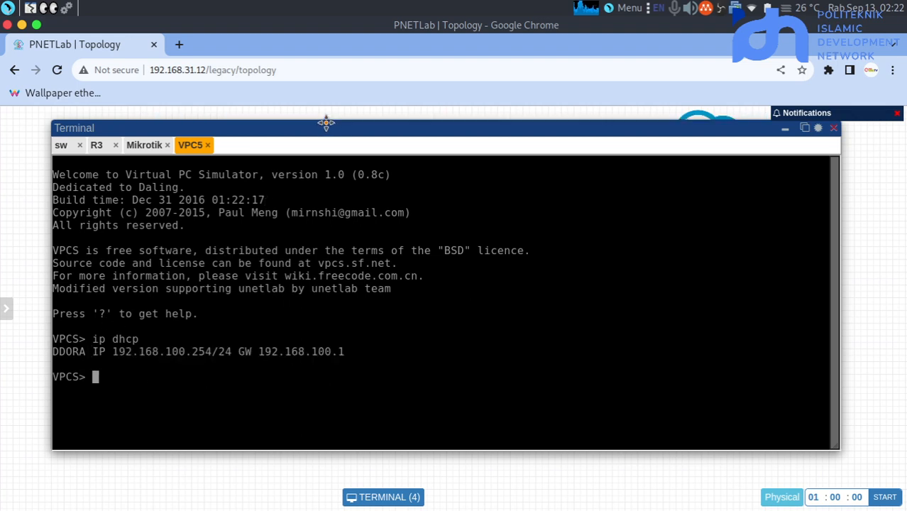
drag(324, 125, 302, 389)
click(194, 292)
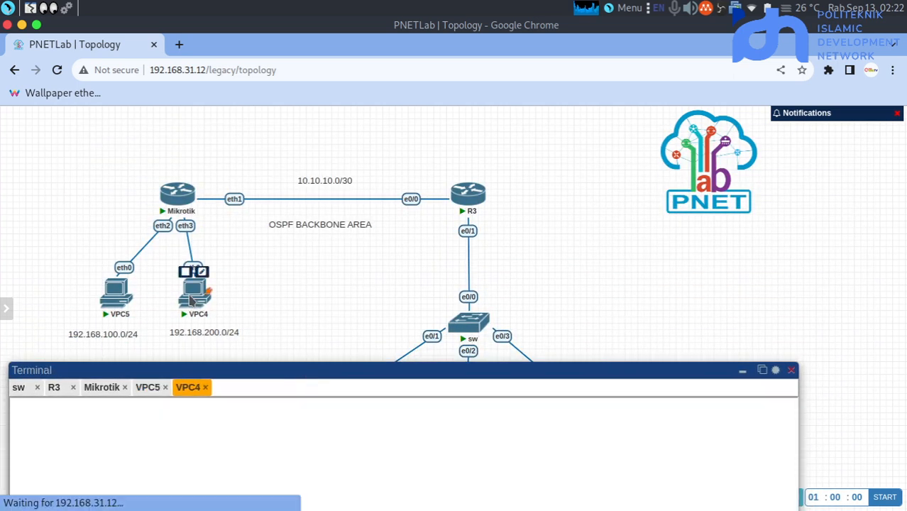
drag(241, 366, 268, 164)
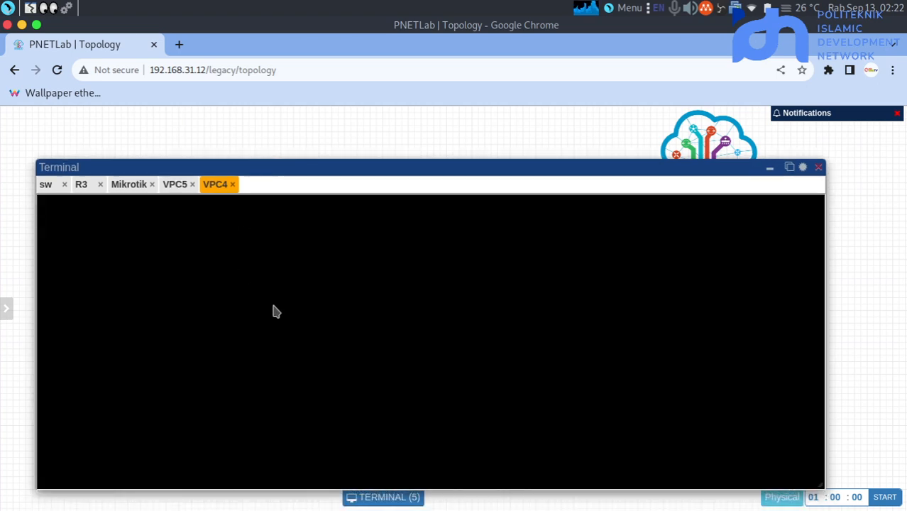
drag(342, 164, 343, 128)
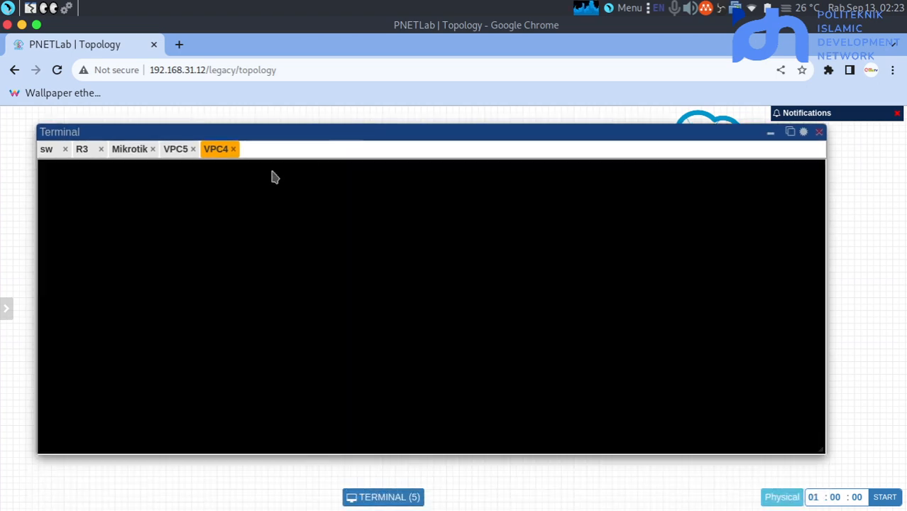
click(179, 150)
click(214, 150)
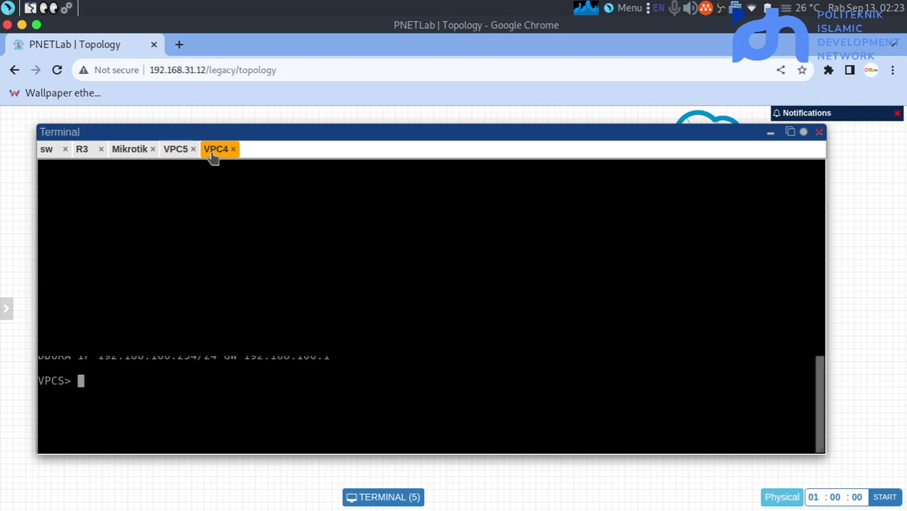
click(233, 149)
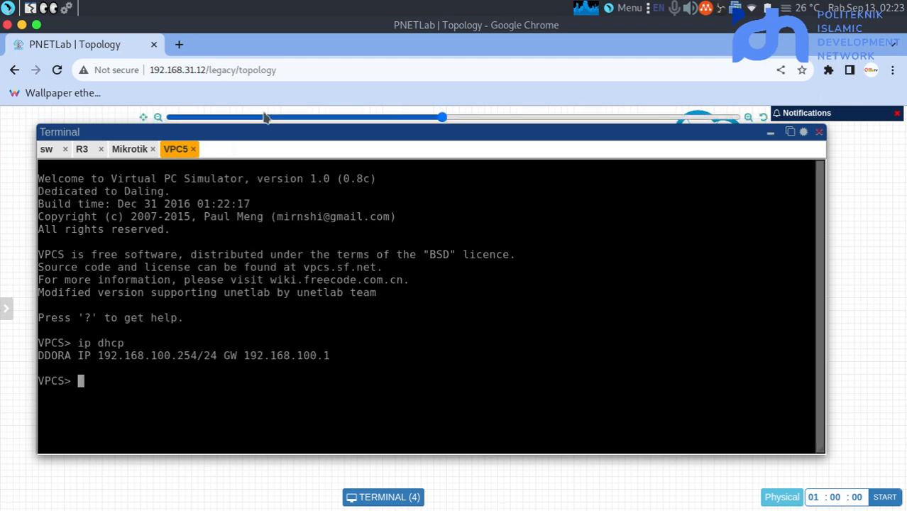
Open VPC4's console from the topology and request an address with ip dhcp
drag(259, 130, 232, 373)
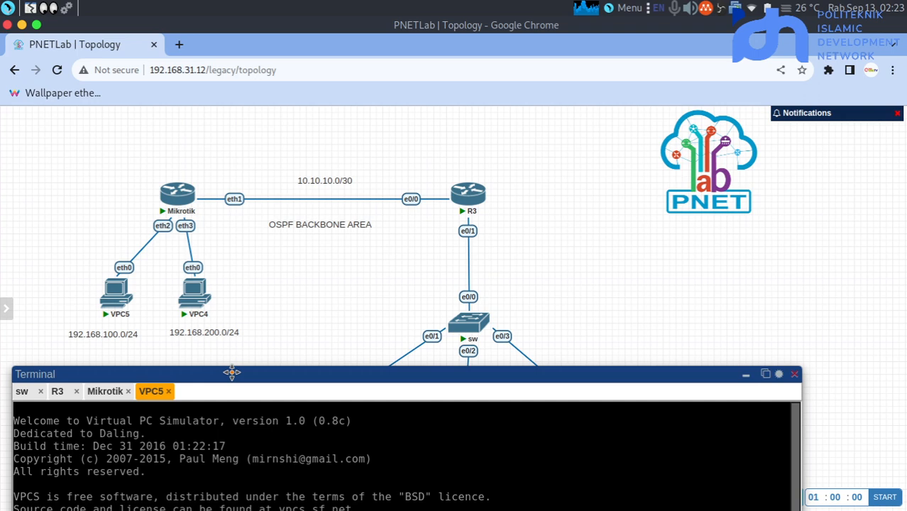
click(196, 298)
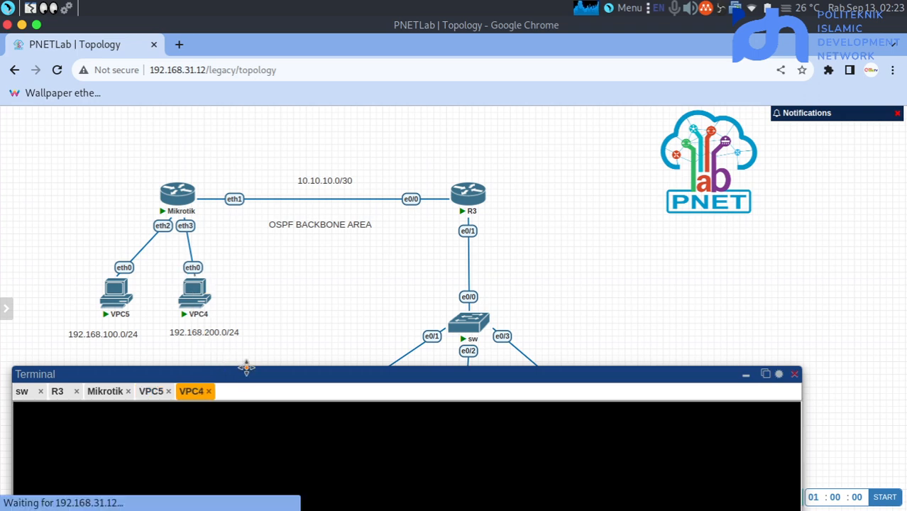
drag(245, 369, 275, 221)
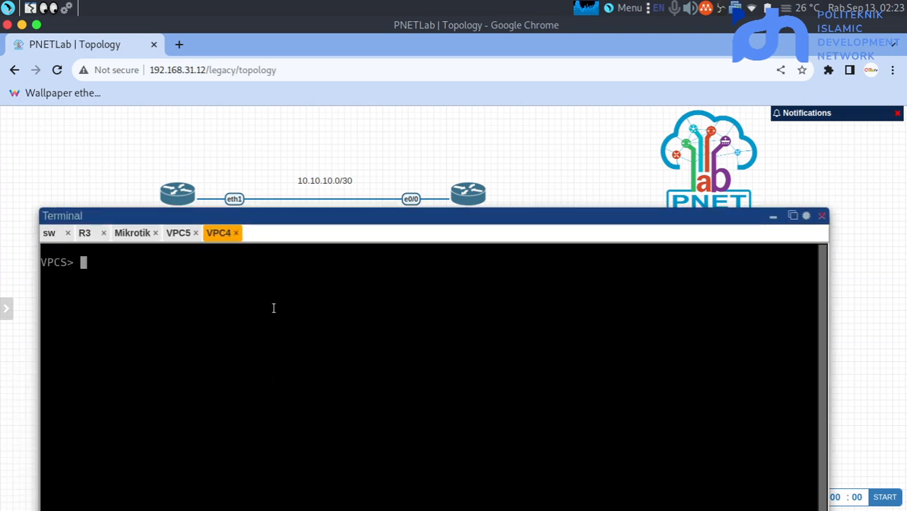
text(ip dh)
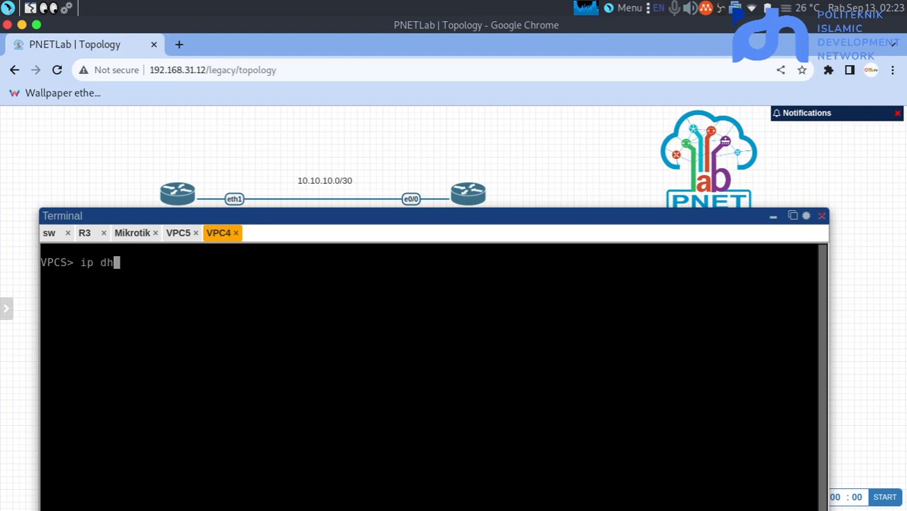
text(cp)
key(Return)
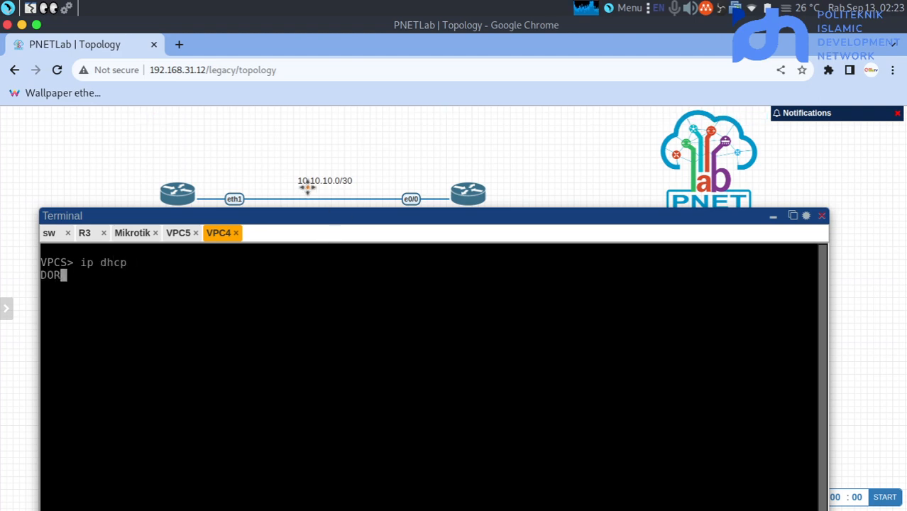
drag(298, 216, 355, 173)
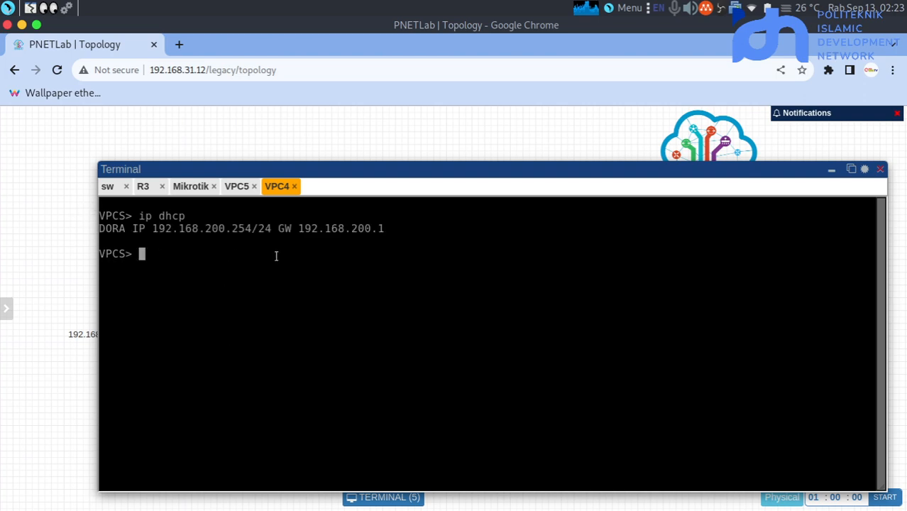
Clear the terminal window out of the way and open VPC6's console from the topology
drag(399, 167, 385, 430)
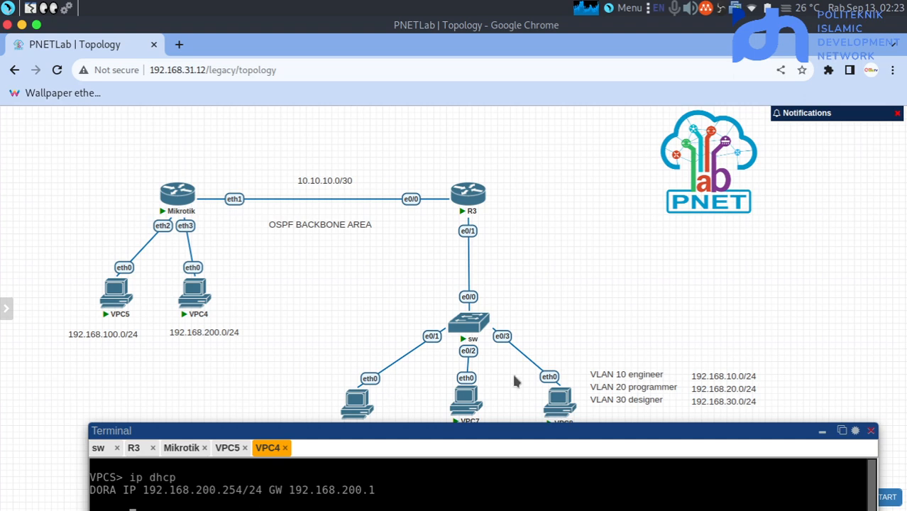
click(821, 431)
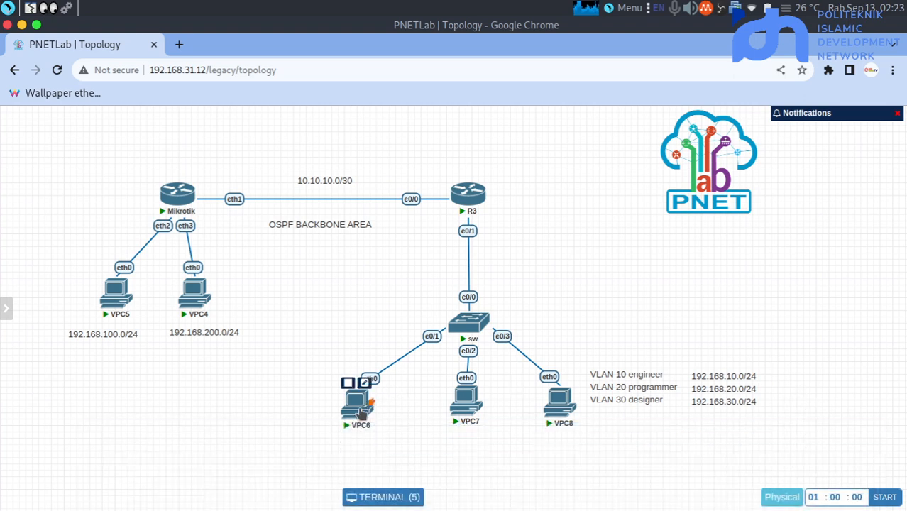
click(355, 416)
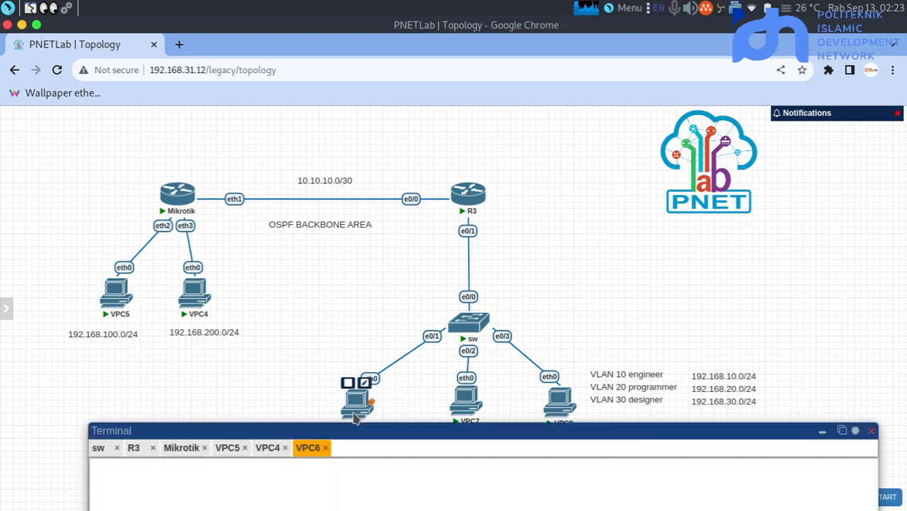
drag(368, 438, 367, 176)
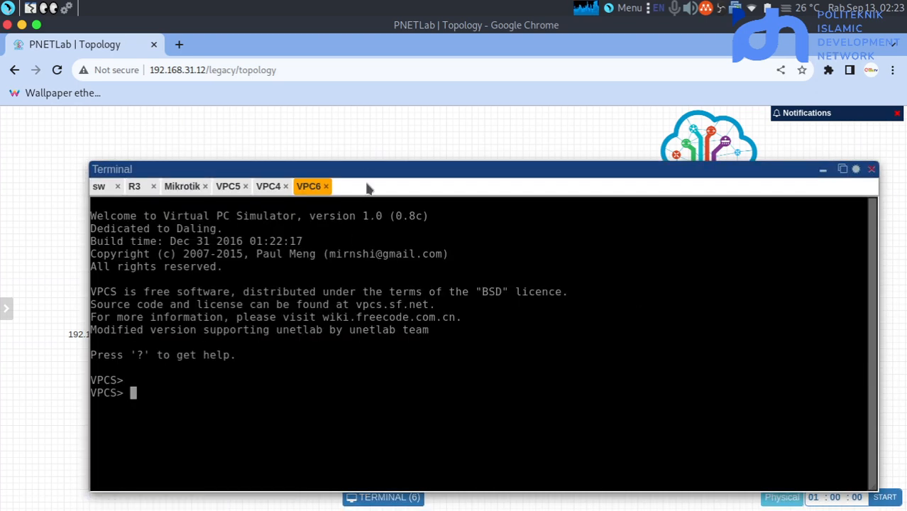
drag(367, 175, 365, 196)
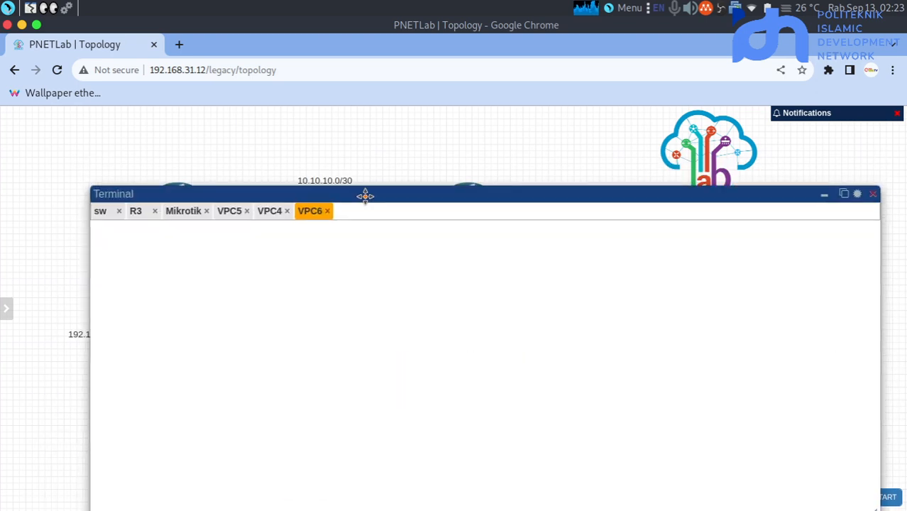
Assign VPC6 the static address 192.168.10.2/24 with gateway 192.168.10.1
text(ip add)
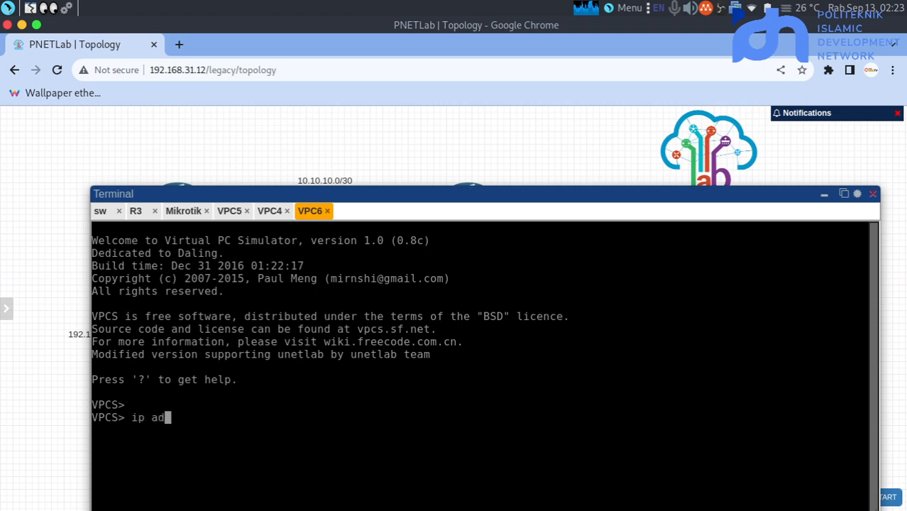
key(BackSpace)
key(BackSpace)
key(BackSpace)
key(BackSpace)
text(192.1)
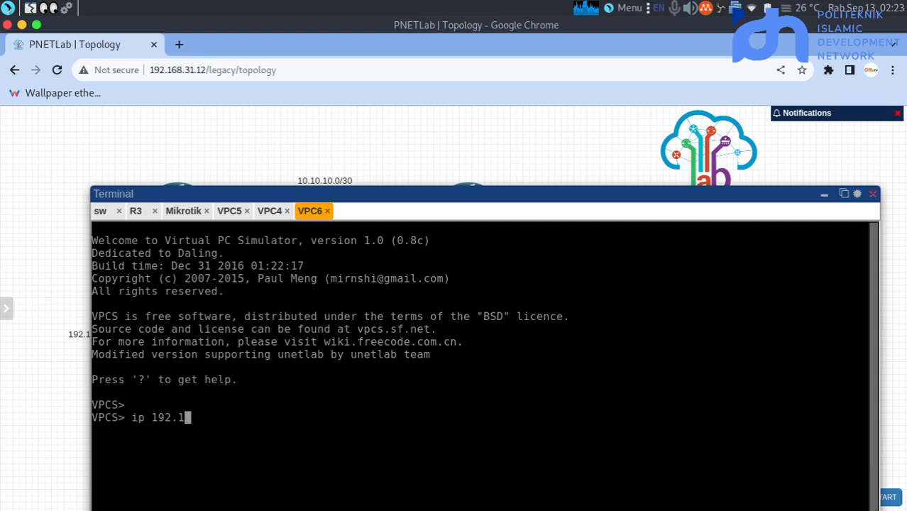
text(68.10.1)
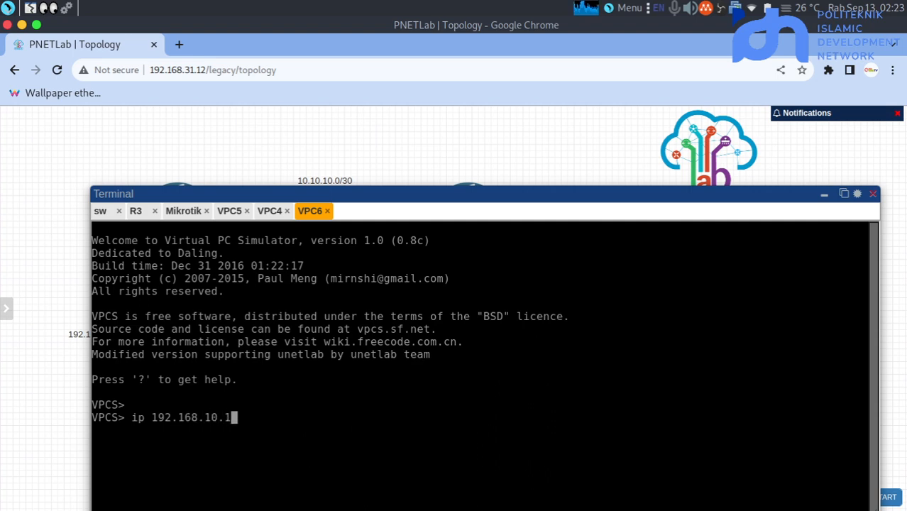
key(BackSpace)
text(2/24 192.1)
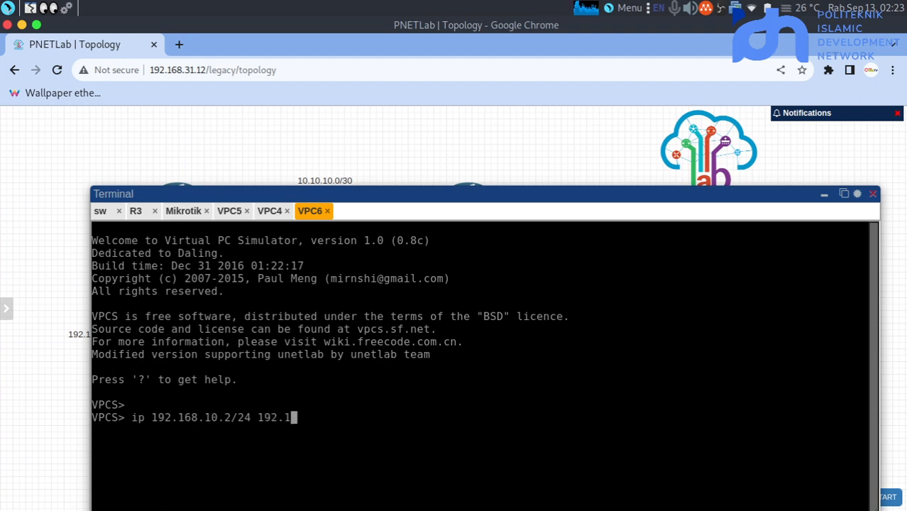
text(68.10.1)
key(Return)
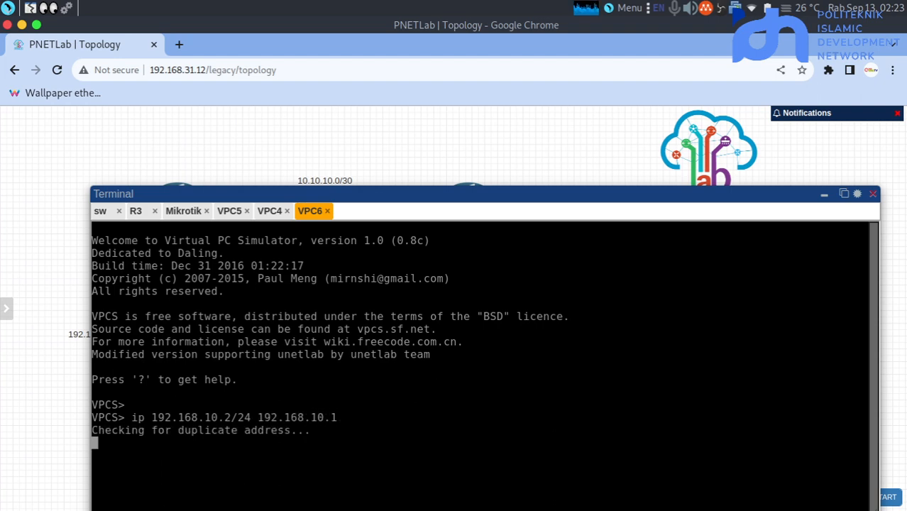
Ping the gateway 192.168.10.1 from VPC6 and stop the ping after a few replies
drag(411, 190, 426, 130)
text(ping 10)
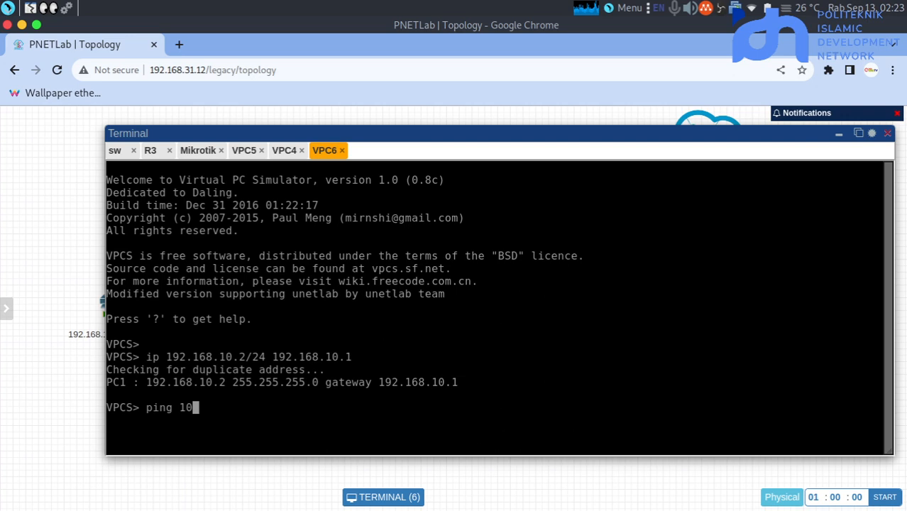
key(BackSpace)
text(92.168.10.1)
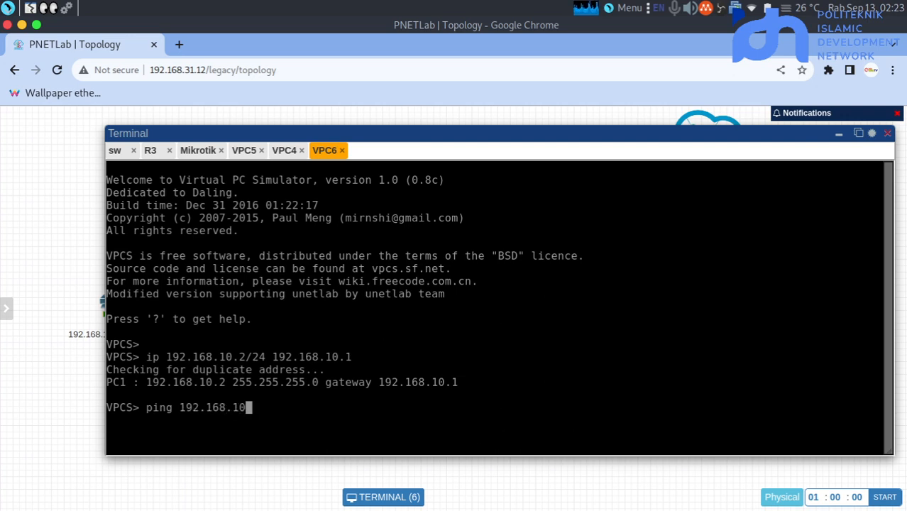
key(Return)
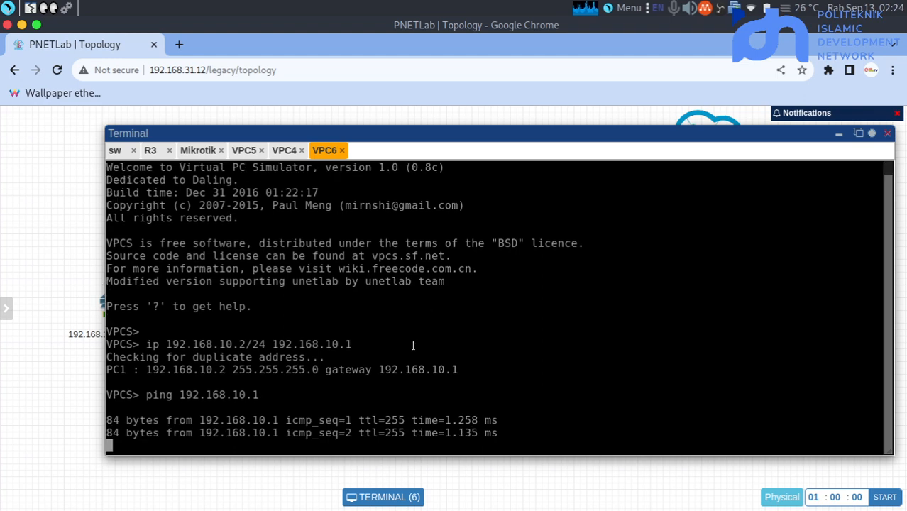
key(ctrl+c)
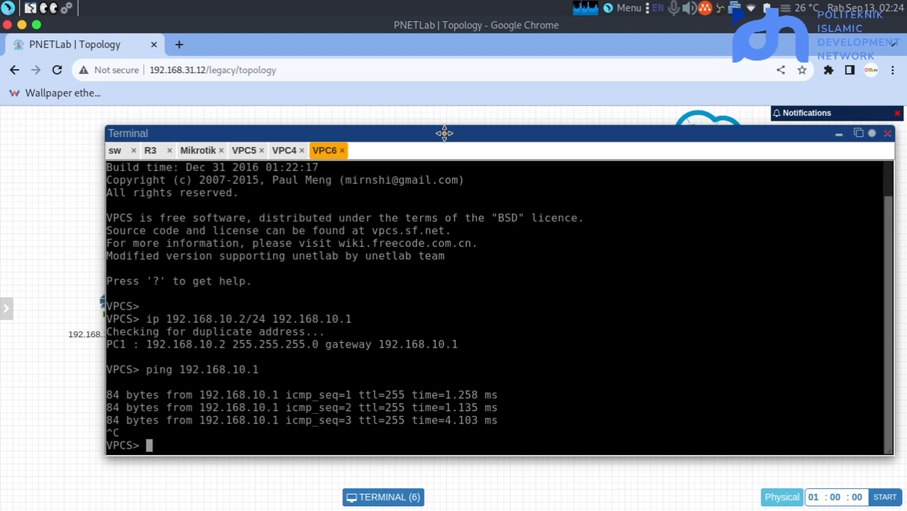
Open VPC7's console from the topology and assign it the static address 192.168.20.2/24 with gateway 192.168.20.1
drag(446, 132, 396, 148)
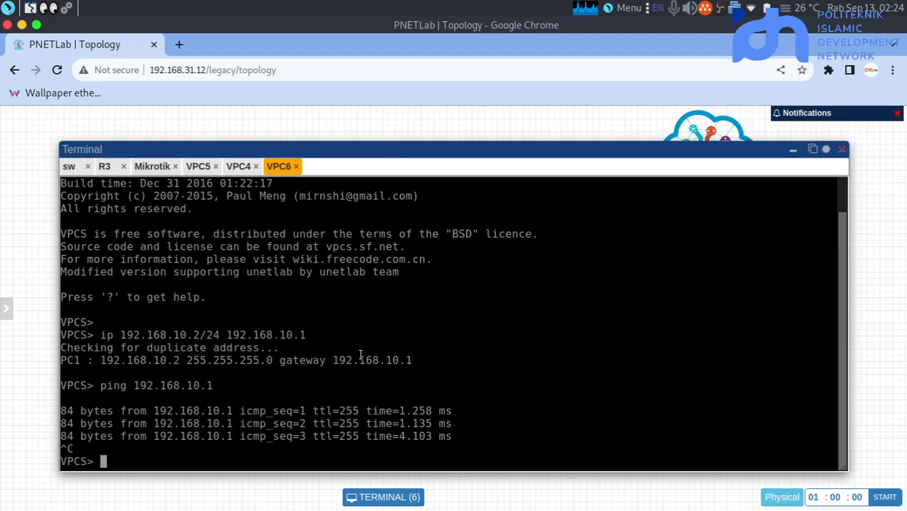
drag(433, 150, 430, 175)
click(465, 412)
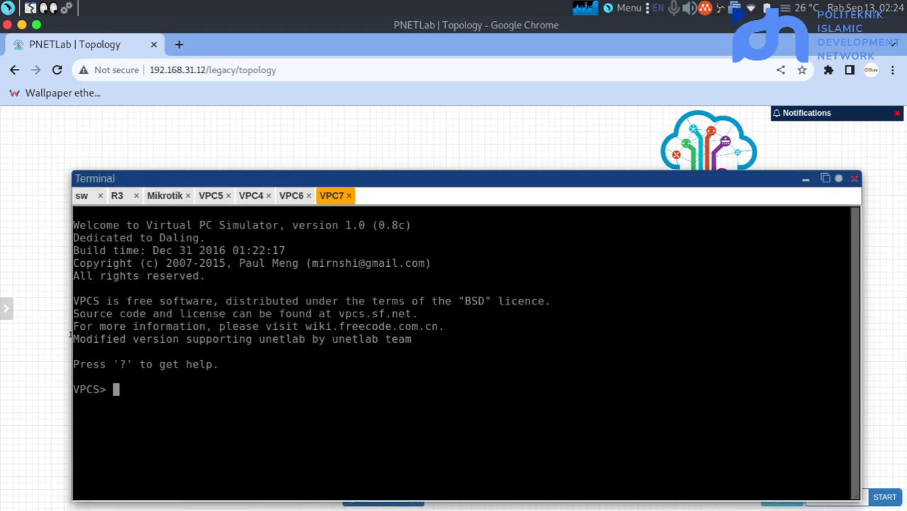
text(ip ad)
key(BackSpace)
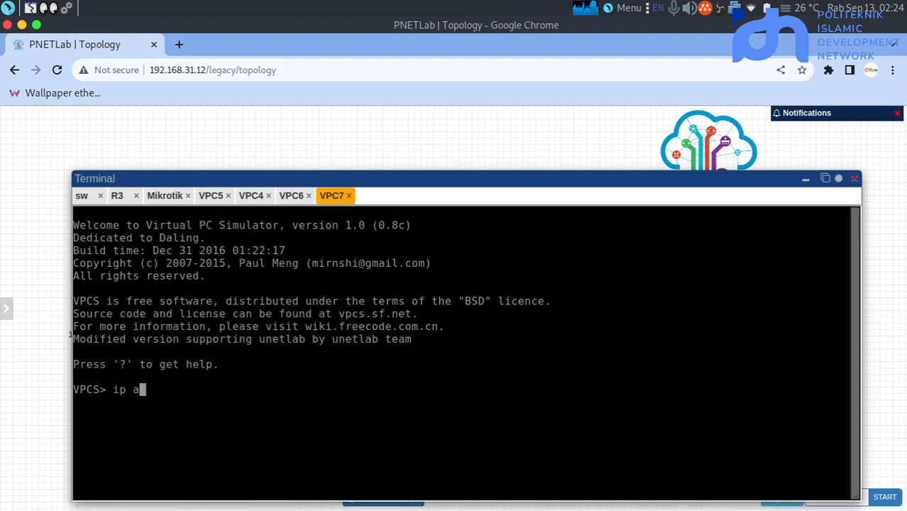
key(BackSpace)
text(192.1)
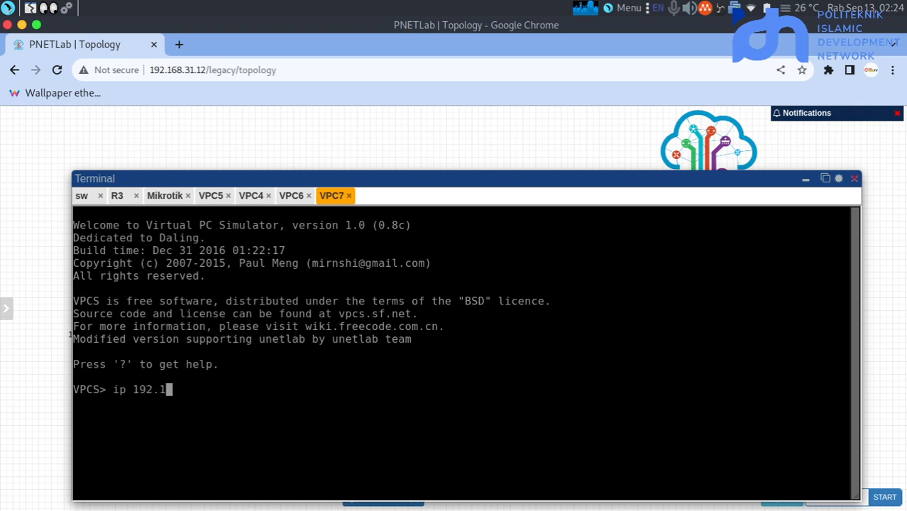
text(68.)
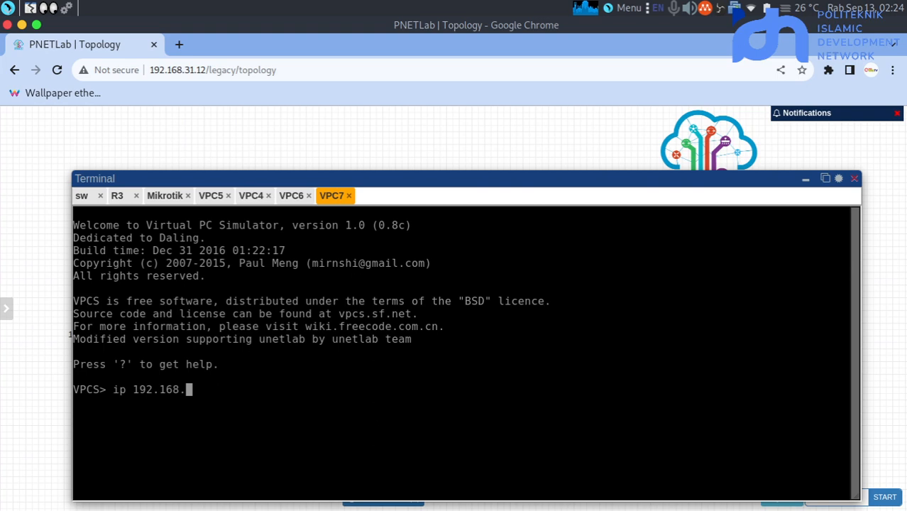
text(20.2)
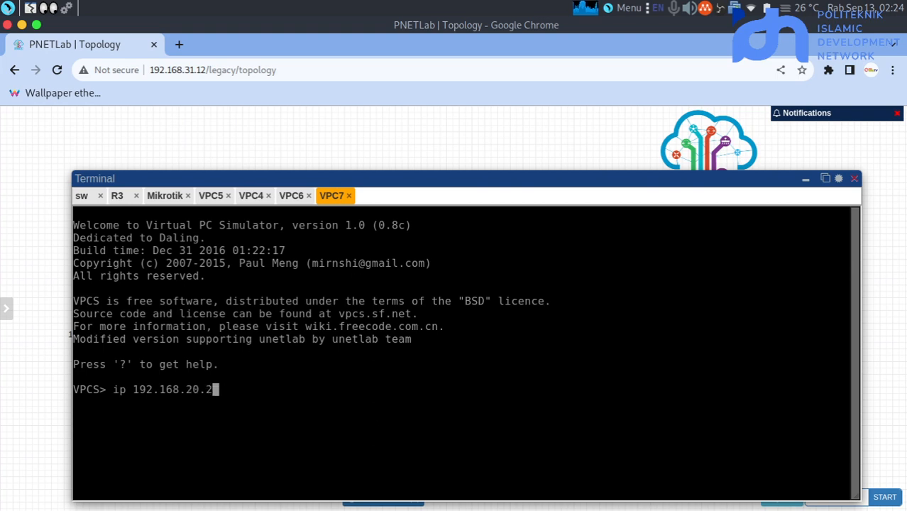
text(/24 192.1)
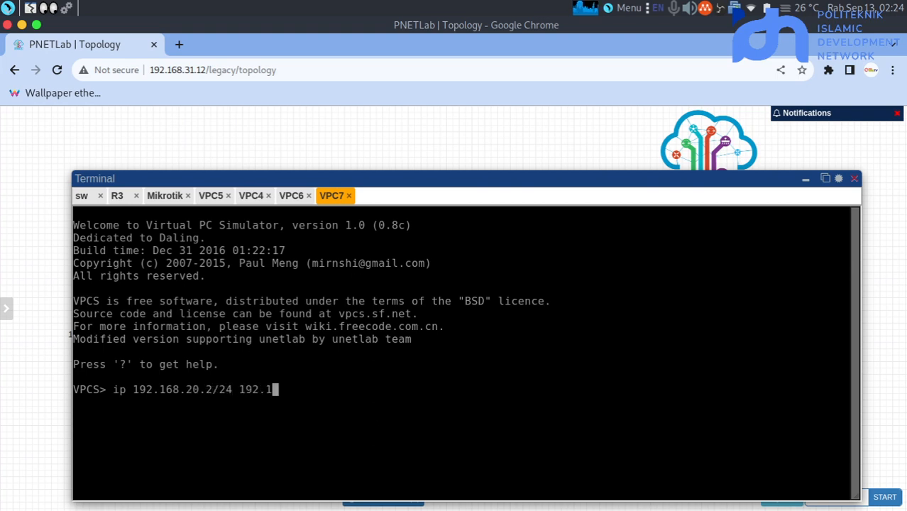
text(68.20.1)
key(Return)
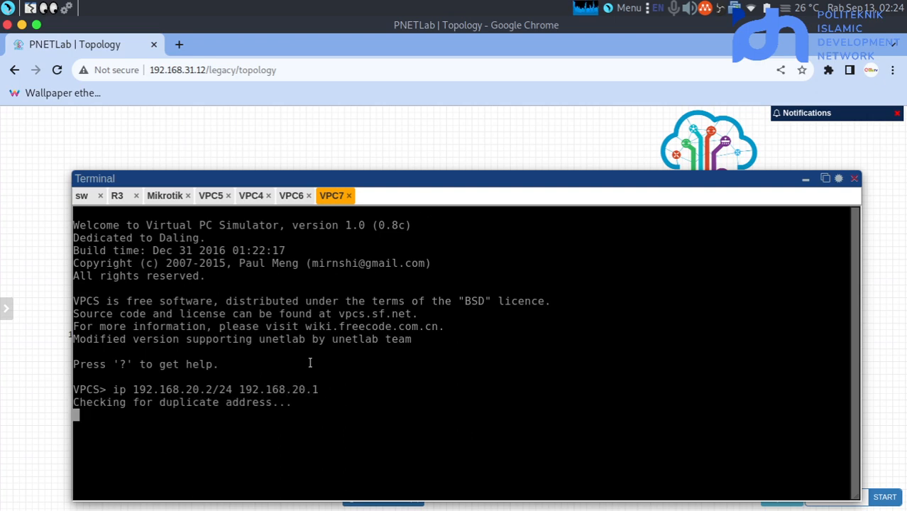
Ping the gateway 192.168.20.1 from VPC7 and stop the ping after a couple of replies
text(ping 192.1)
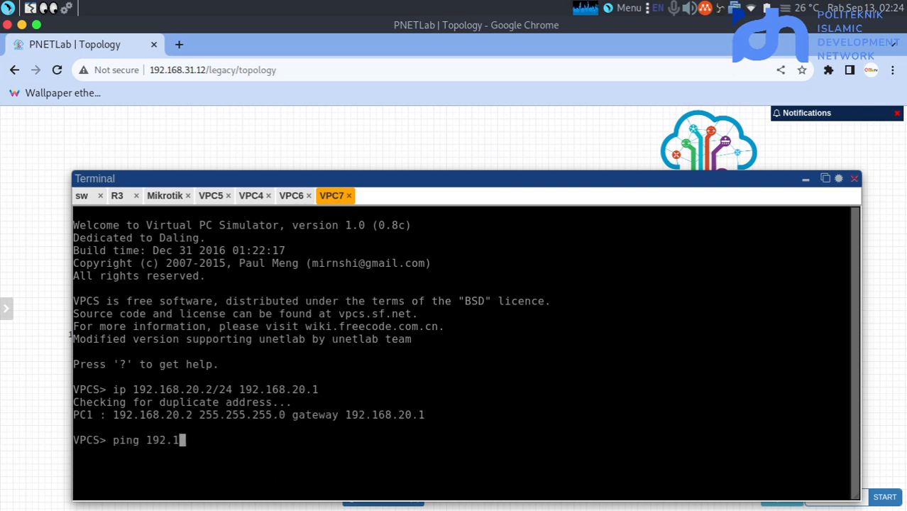
text(68.20.1)
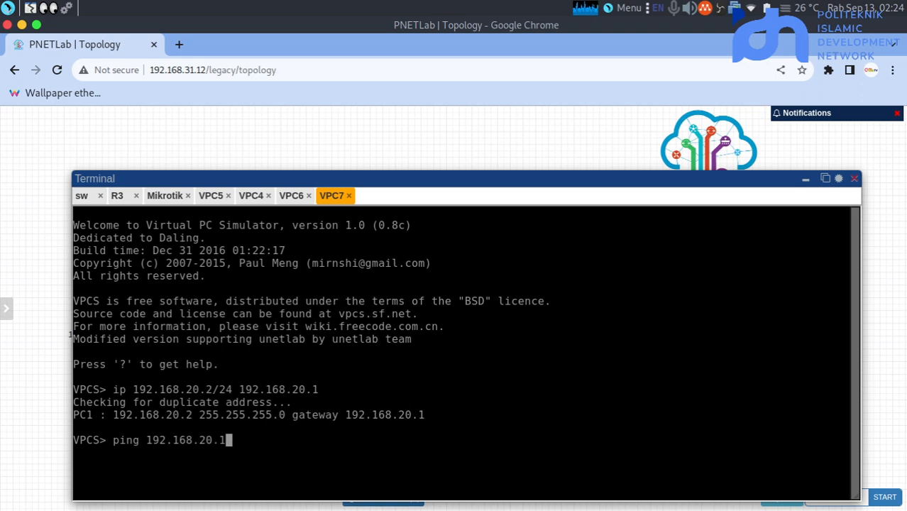
key(Return)
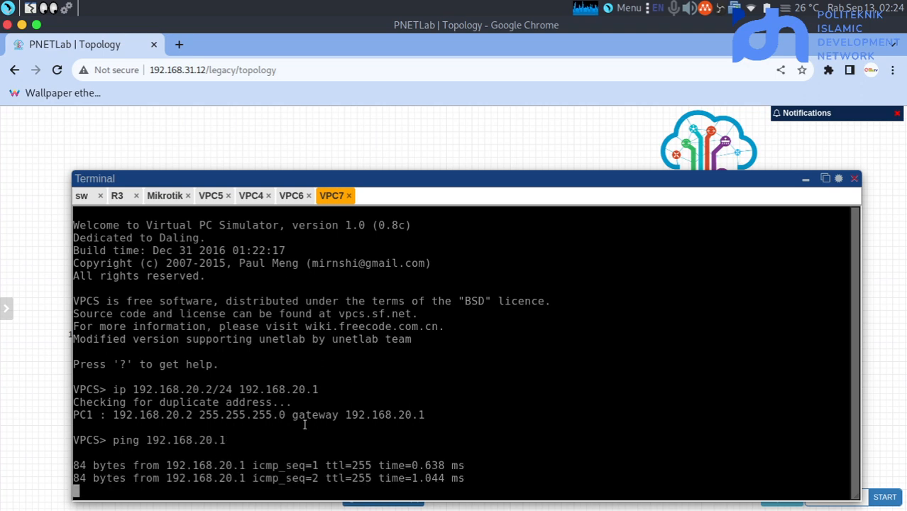
key(ctrl+c)
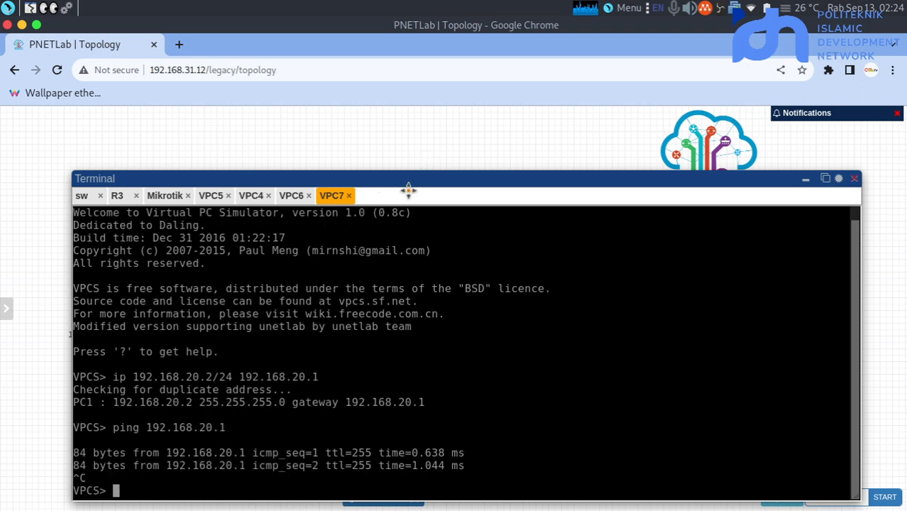
Open VPC8's console from the topology and assign it the static address 192.168.30.2/24 with gateway 192.168.30.1
click(805, 179)
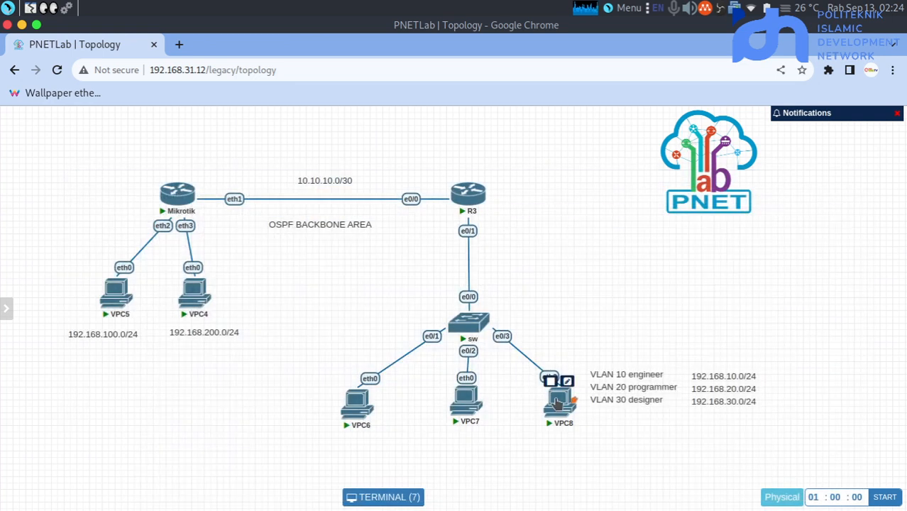
click(558, 406)
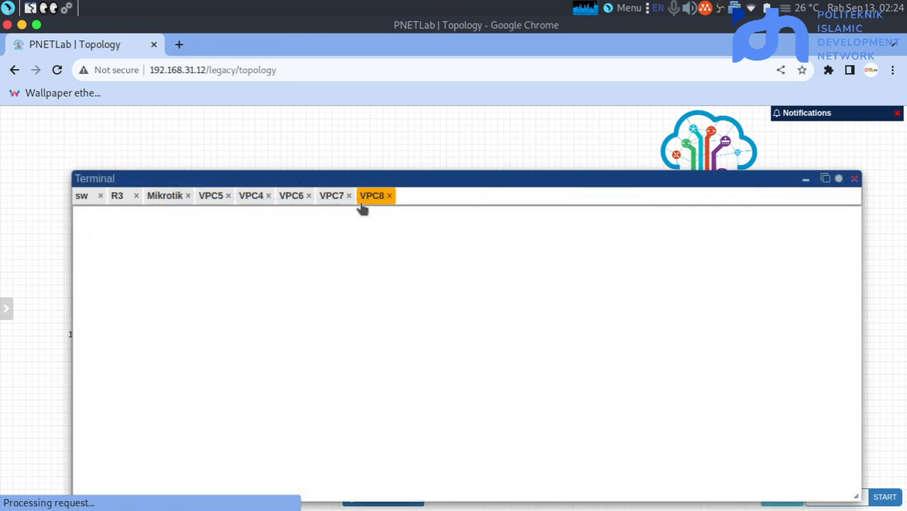
drag(395, 178, 397, 139)
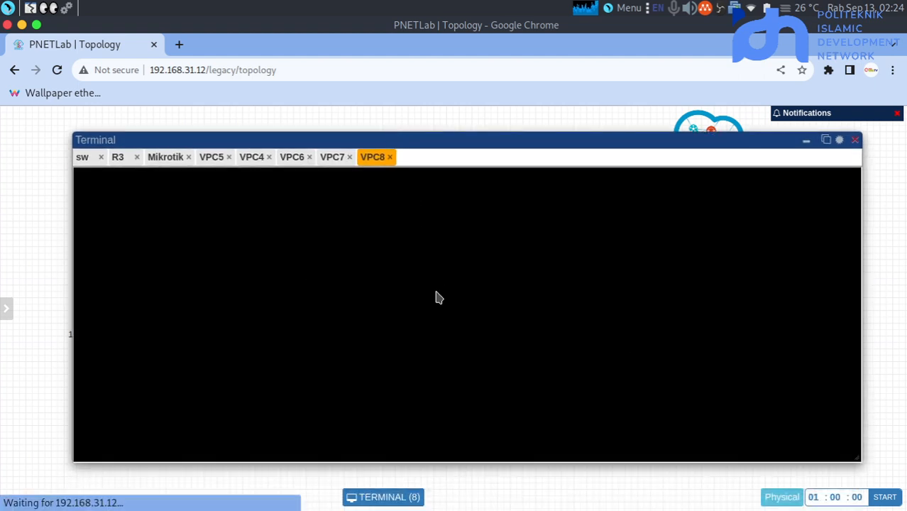
text(ip add)
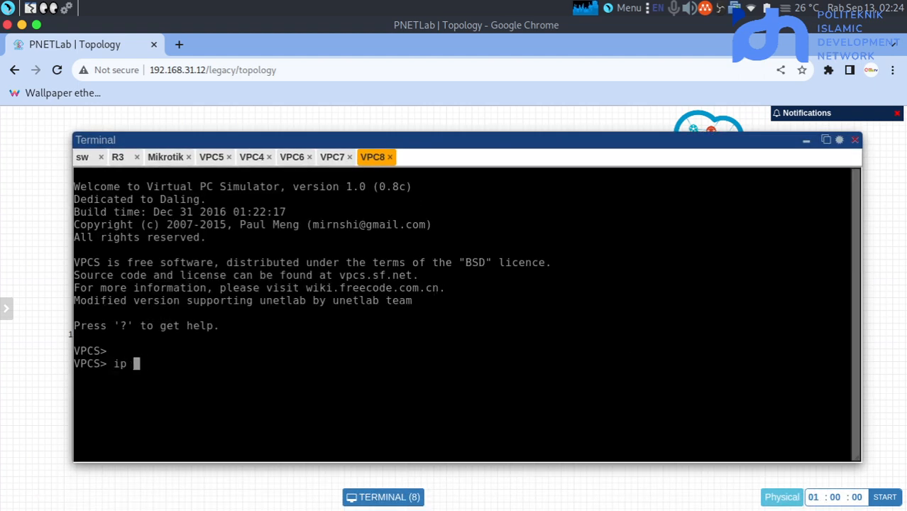
text(192.168)
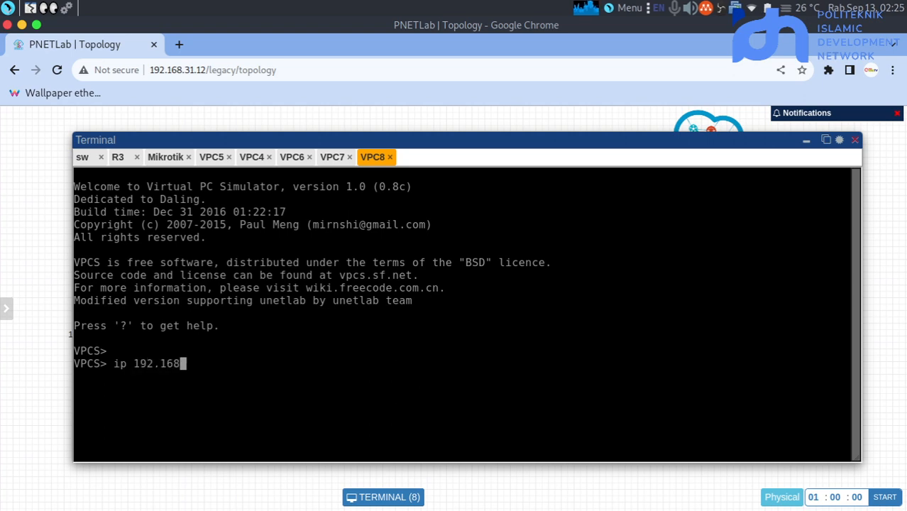
text(.30.)
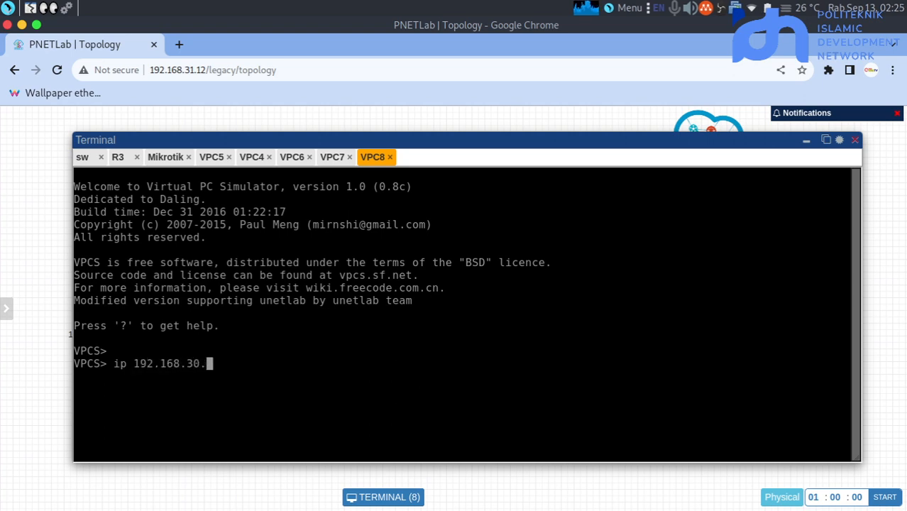
text(2/24 )
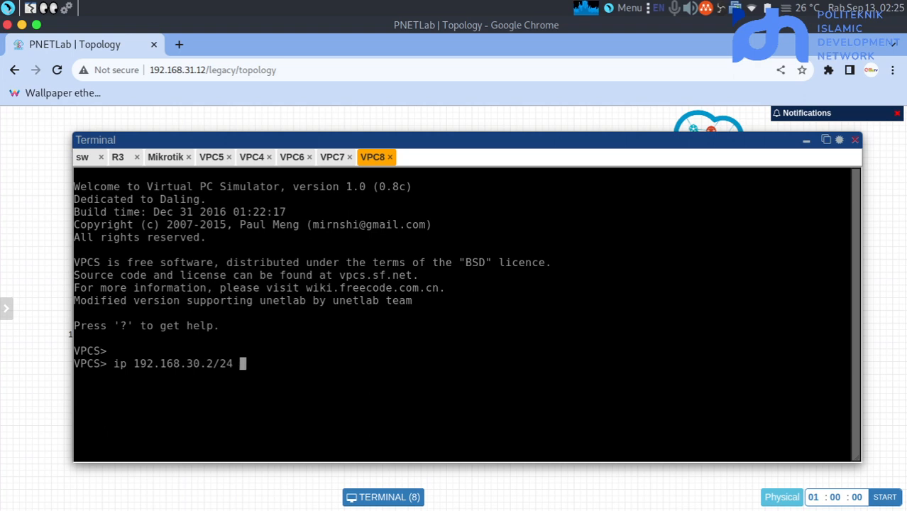
text(192.168)
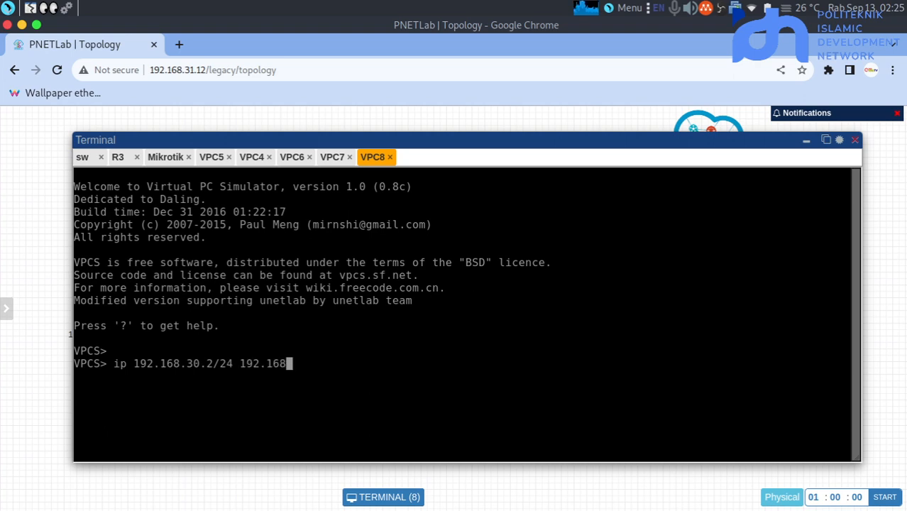
text(.30.1)
key(Return)
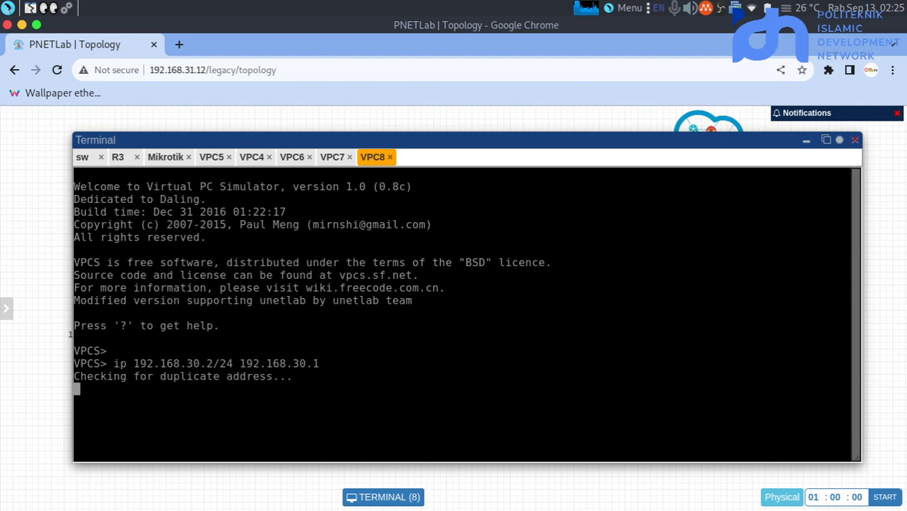
Ping the gateway 192.168.30.1 from VPC8 and stop the ping after a couple of replies
text(ping)
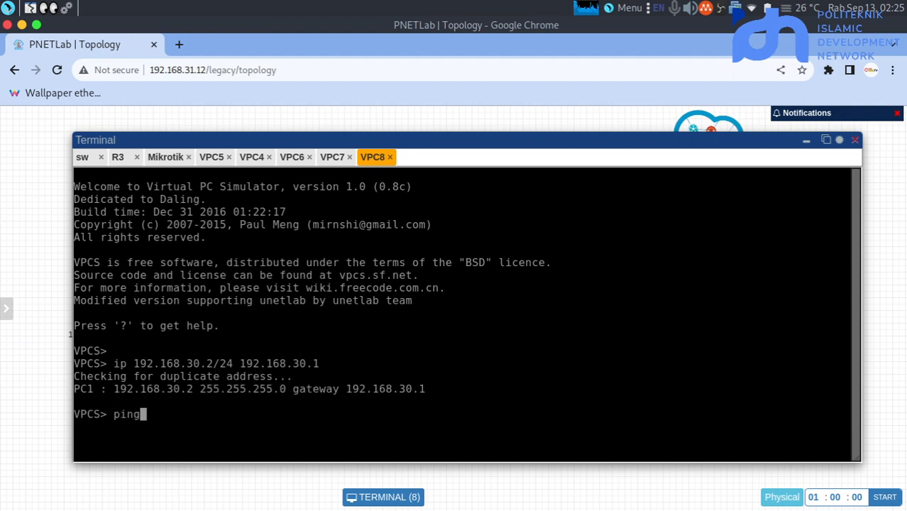
text( 192.168)
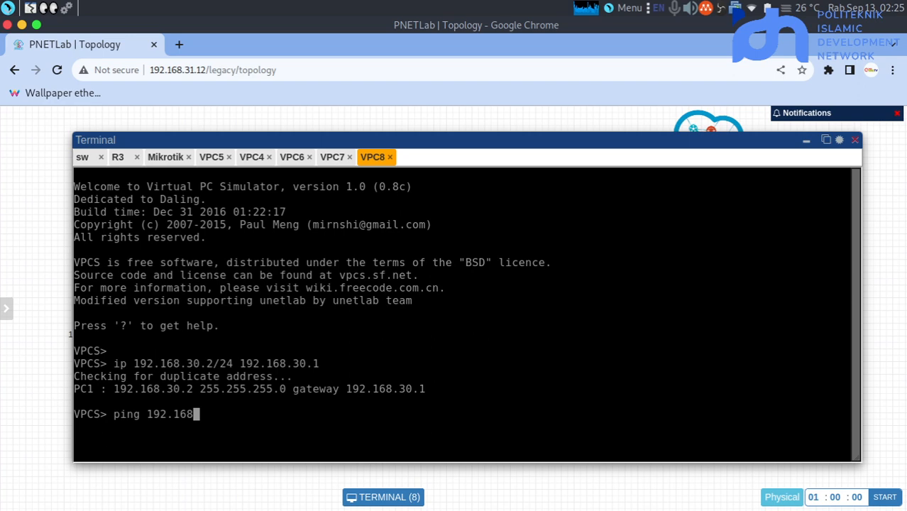
text(.30.1)
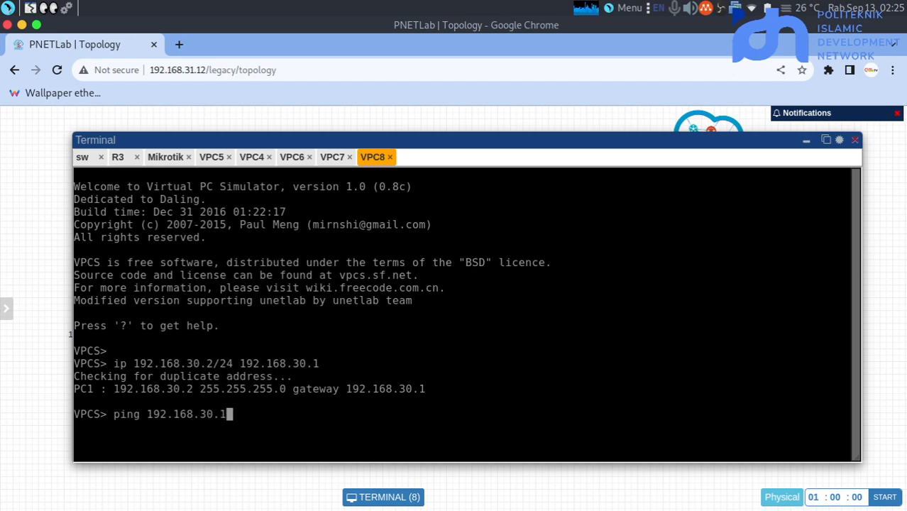
key(Return)
key(ctrl+c)
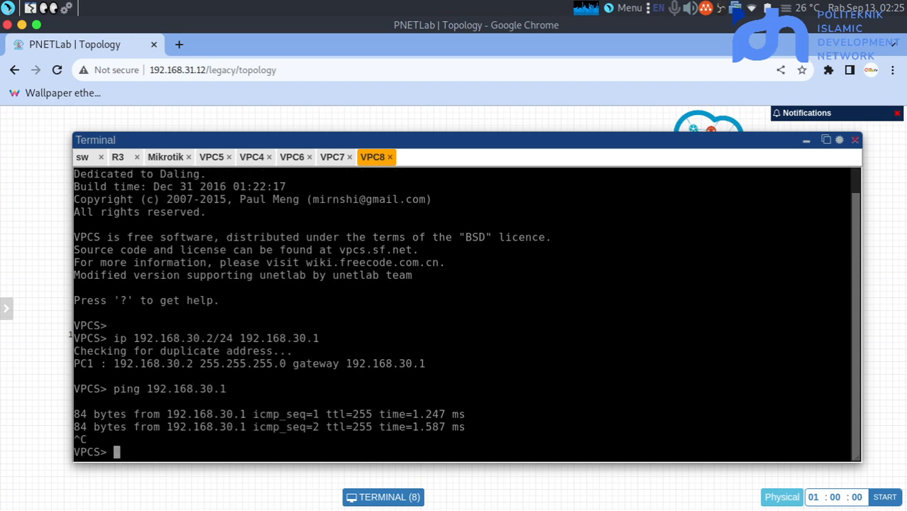
Reopen VPC5's console from the topology and ping VPC6 at 192.168.10.2
click(807, 141)
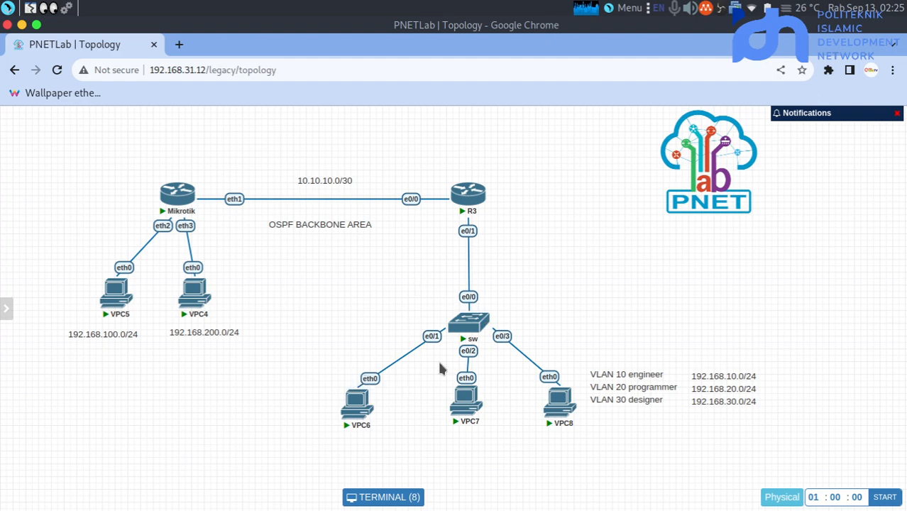
click(117, 291)
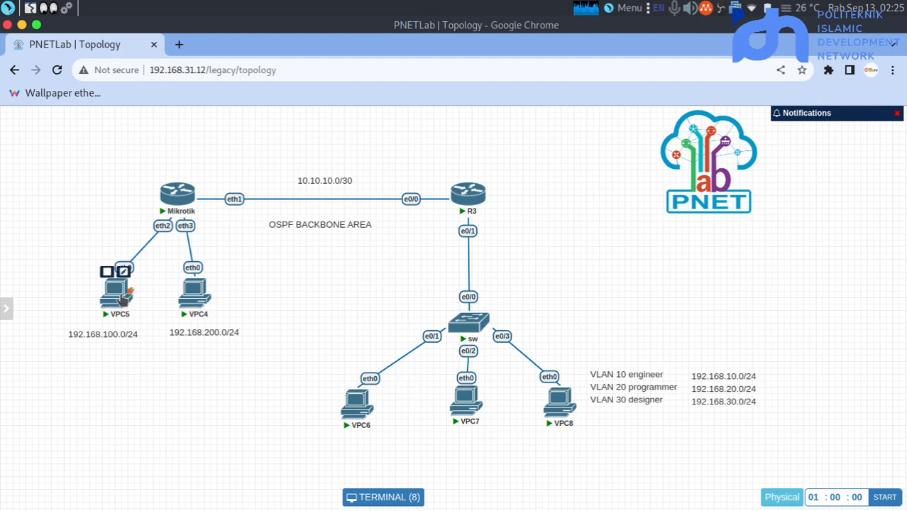
key(Return)
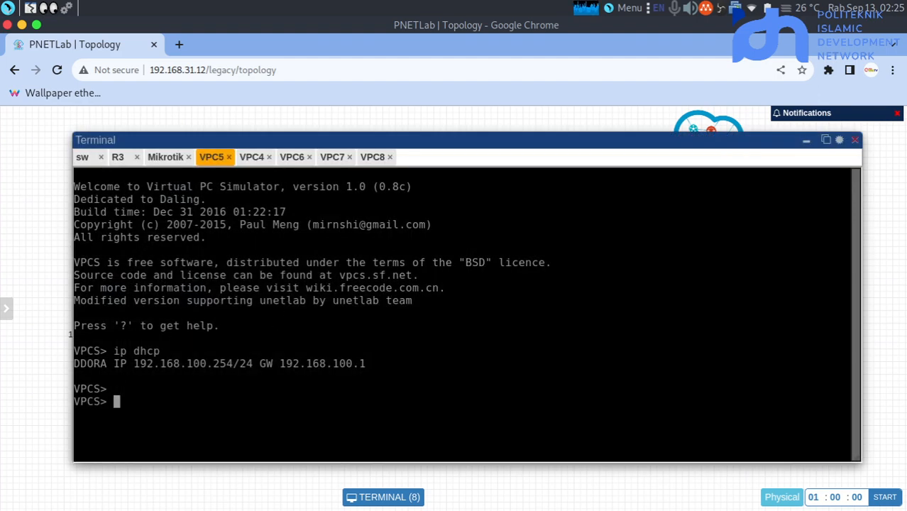
text(ping 192)
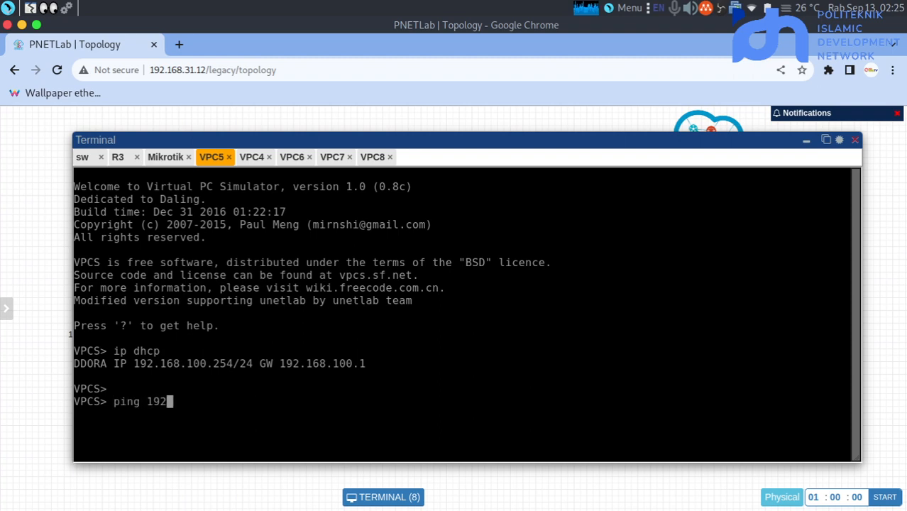
text(.168.10.1)
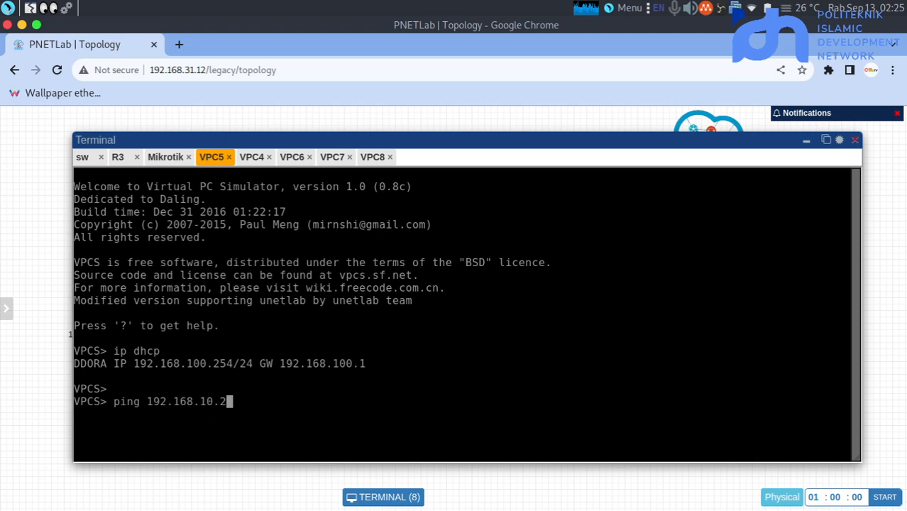
key(Return)
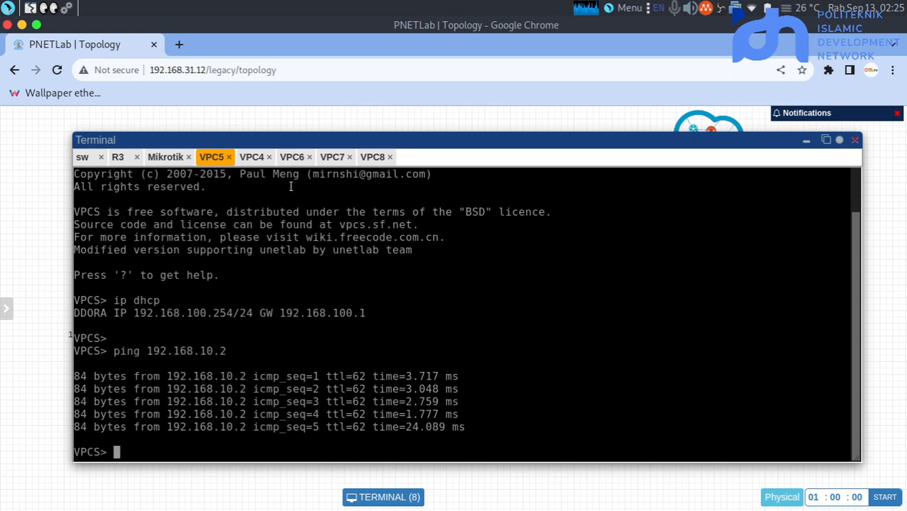
Check the topology, ping the gateway 192.168.30.1 from VPC4's console, and stop the ping after the first reply
click(255, 157)
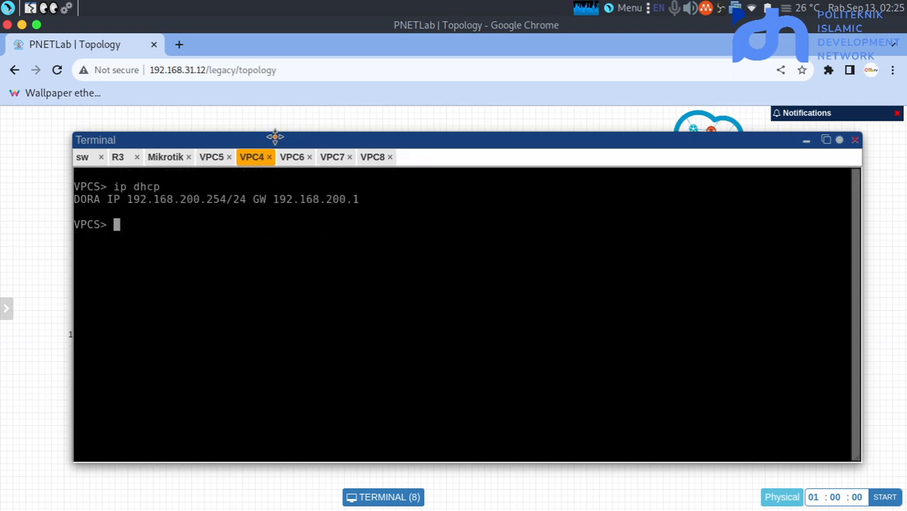
drag(274, 140, 284, 474)
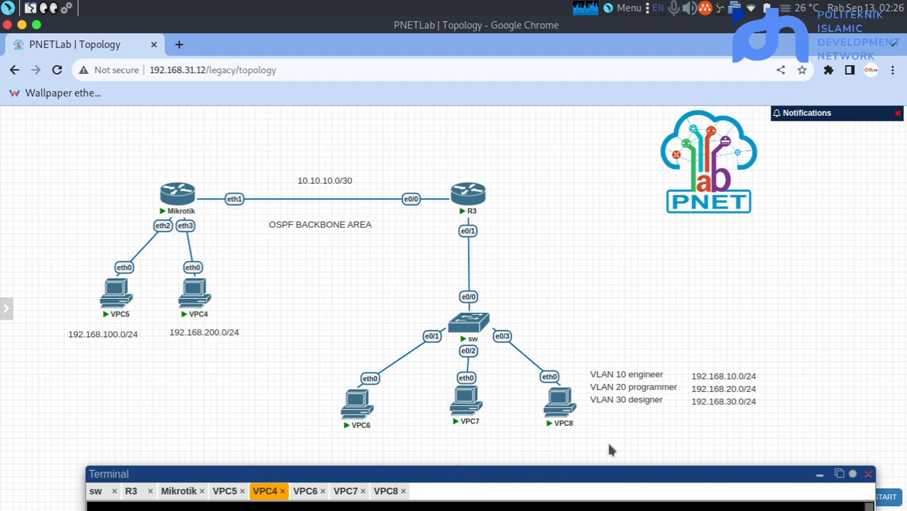
drag(571, 472, 464, 179)
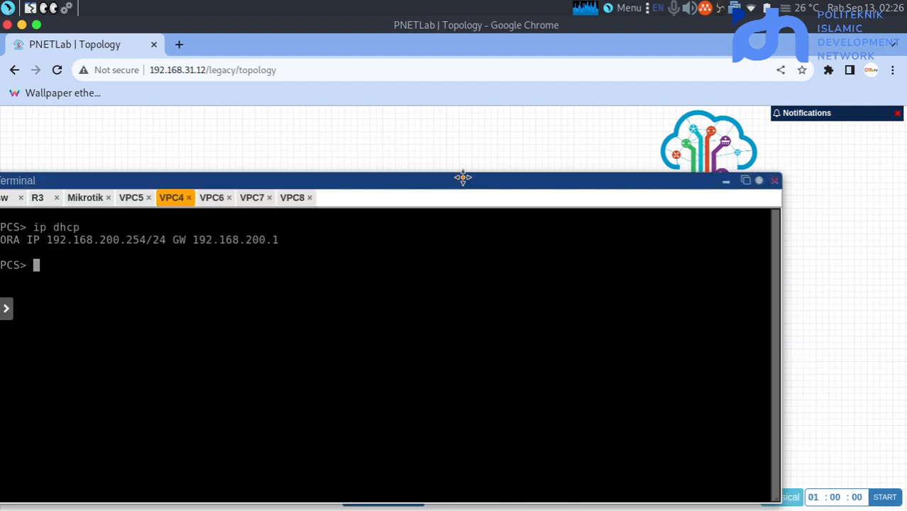
drag(445, 186, 544, 147)
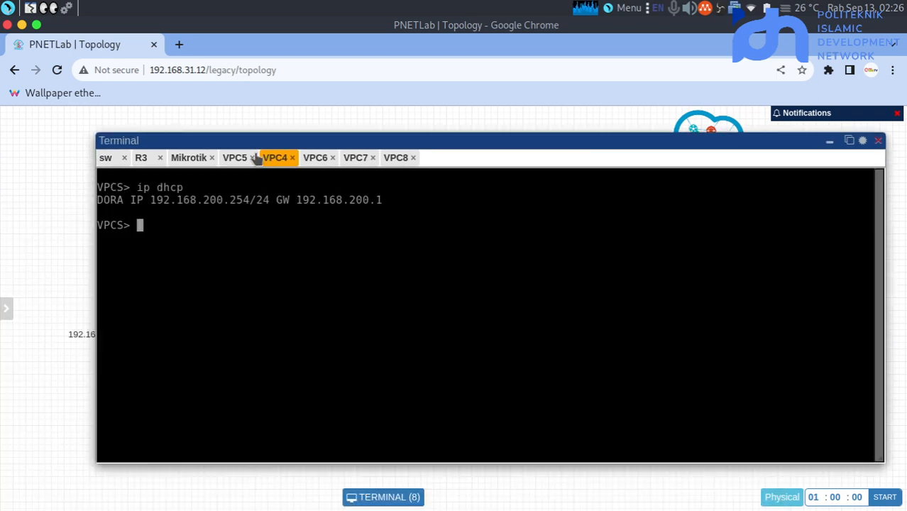
click(232, 159)
click(274, 159)
text(ping 192)
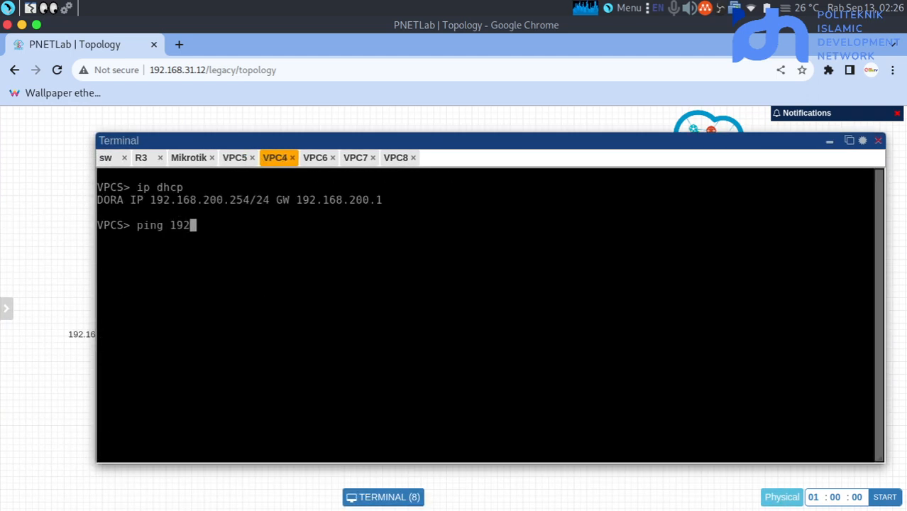
text(.168.30)
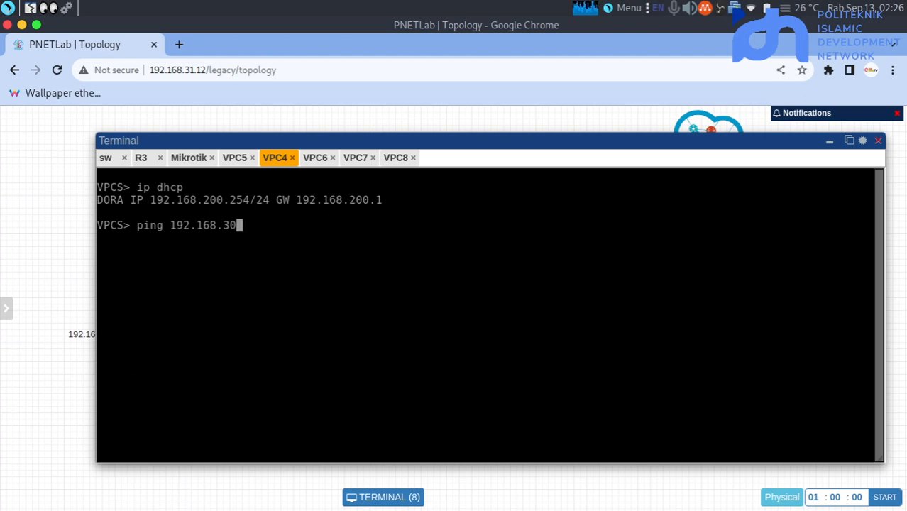
text(.1)
key(Return)
key(ctrl+c)
Ping VPC8 at 192.168.30.2 from VPC4 and stop the ping after a couple of replies
key(Up)
key(BackSpace)
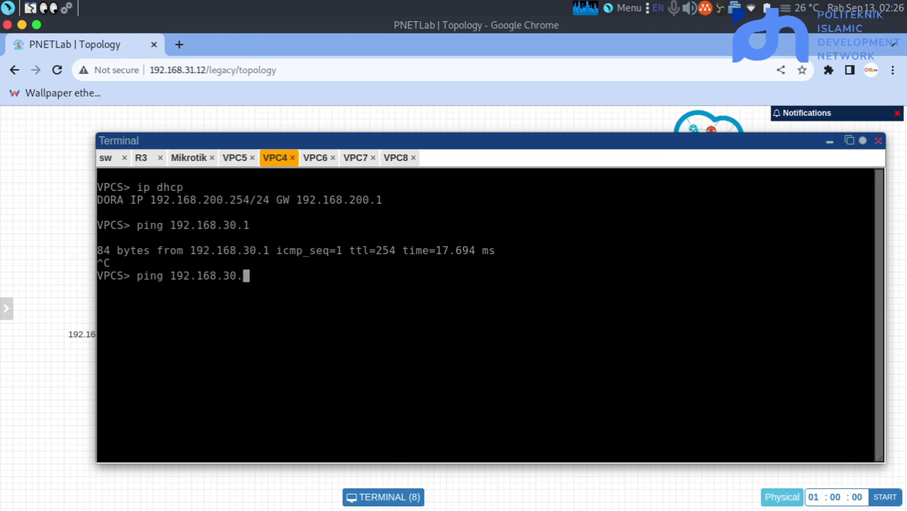
text(2)
key(Return)
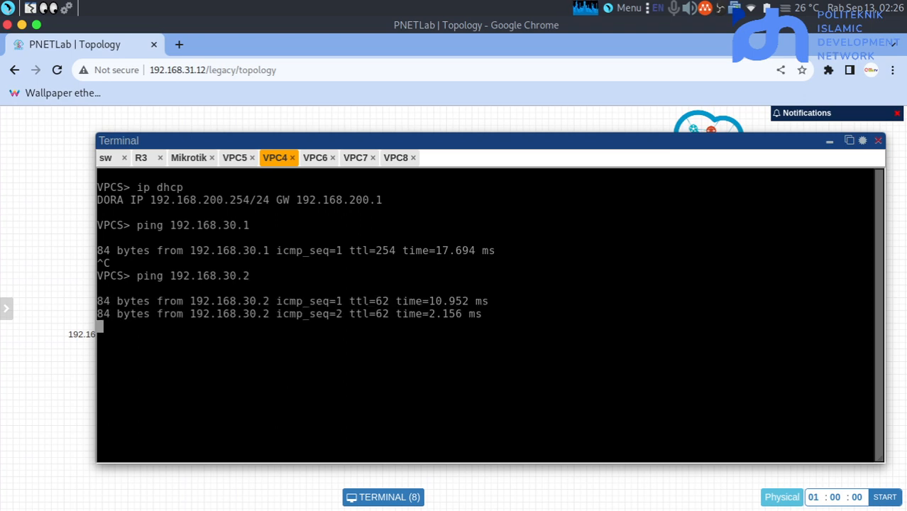
key(ctrl+c)
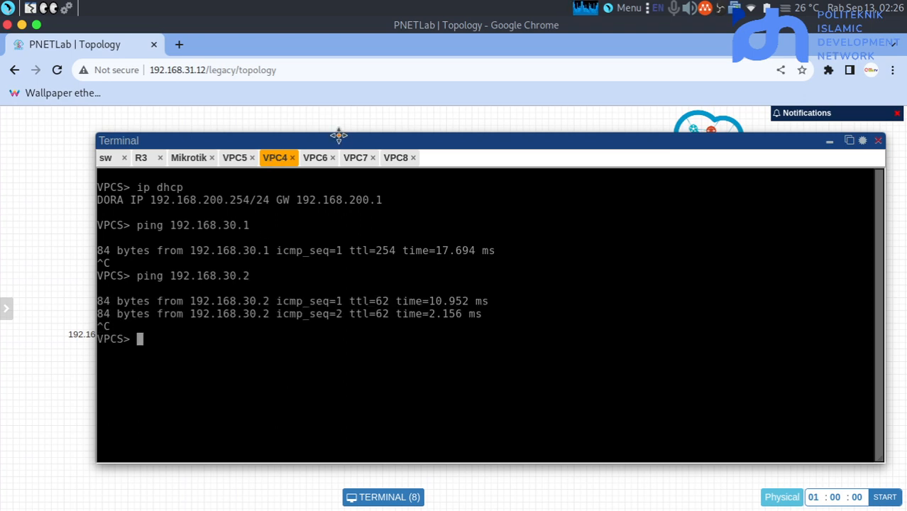
Move the terminal window aside to review the topology's subnets and bring up VPC7's console
click(396, 157)
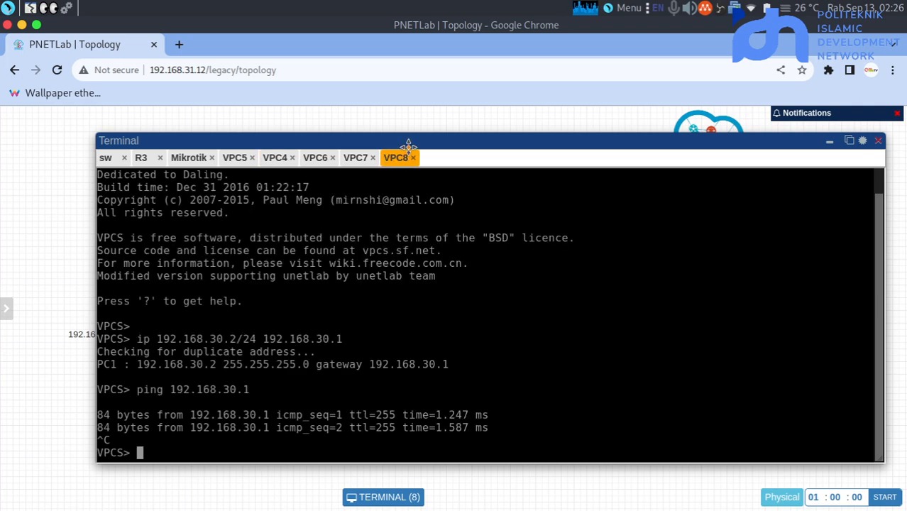
drag(405, 145, 453, 506)
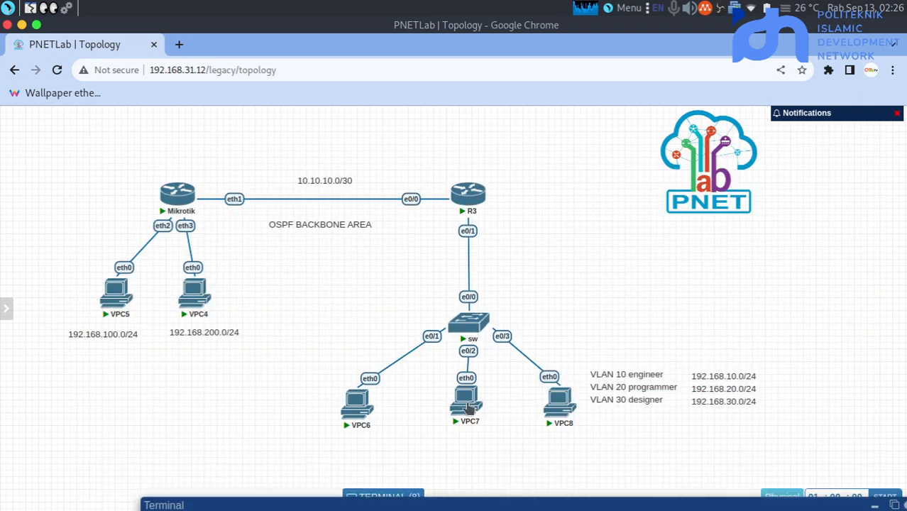
drag(510, 503, 500, 379)
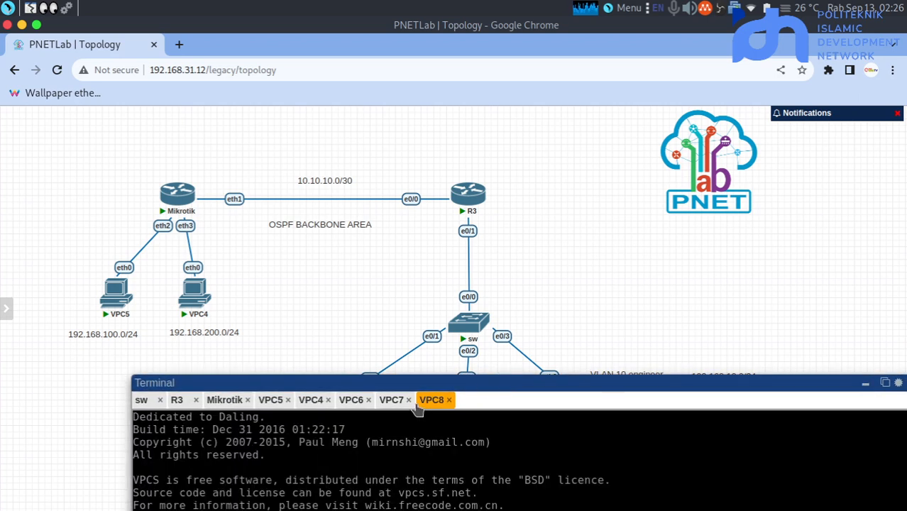
click(391, 400)
drag(435, 384, 452, 484)
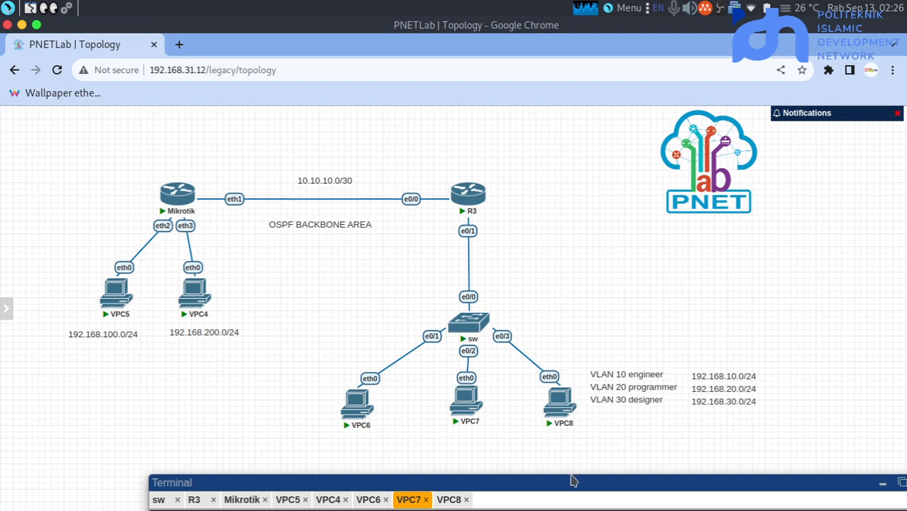
drag(562, 484, 574, 450)
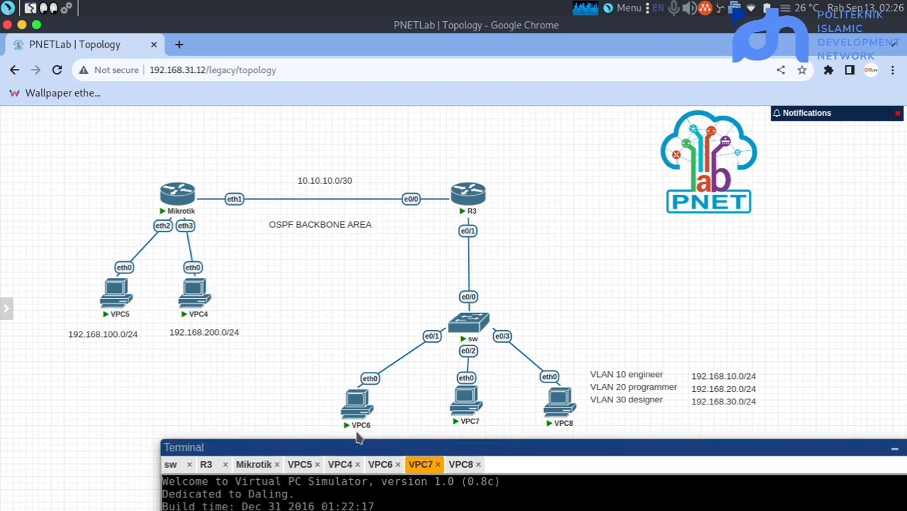
drag(371, 447, 297, 175)
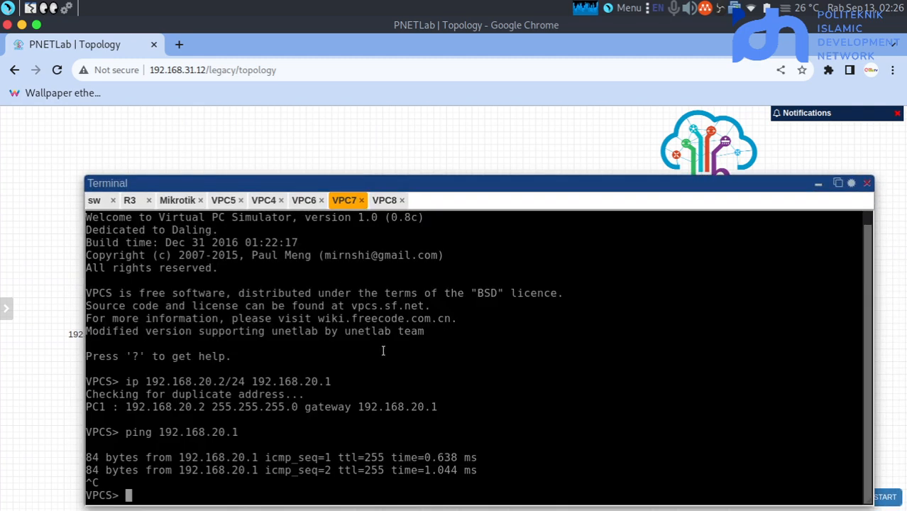
Ping VPC4's gateway 192.168.200.1 from VPC7
key(Return)
text(pin)
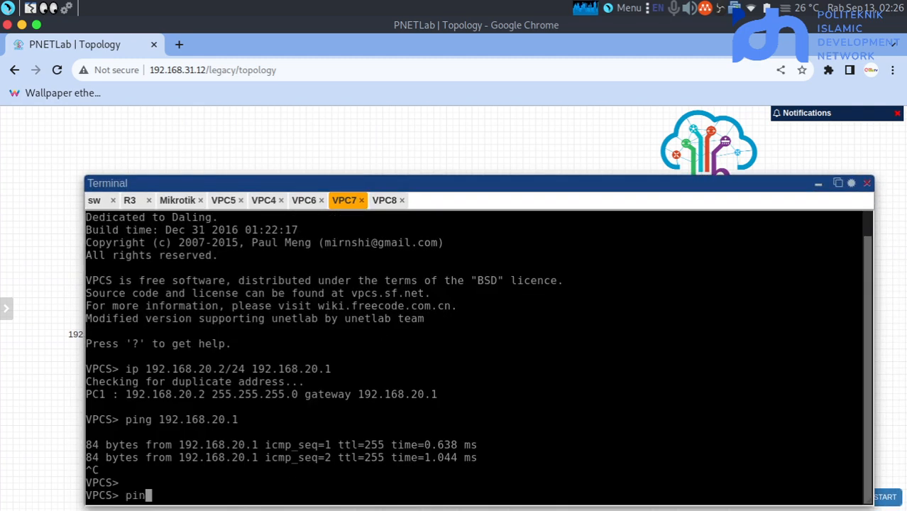
text(g 192.168)
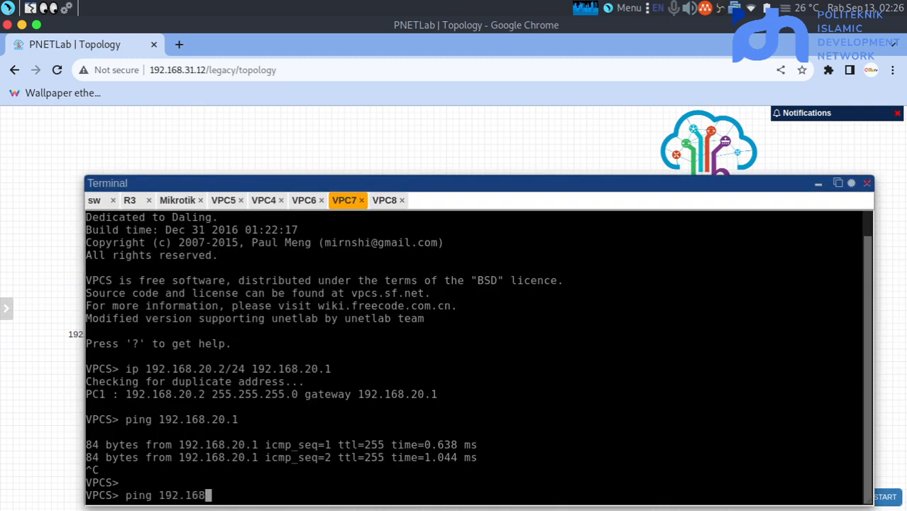
text(.100)
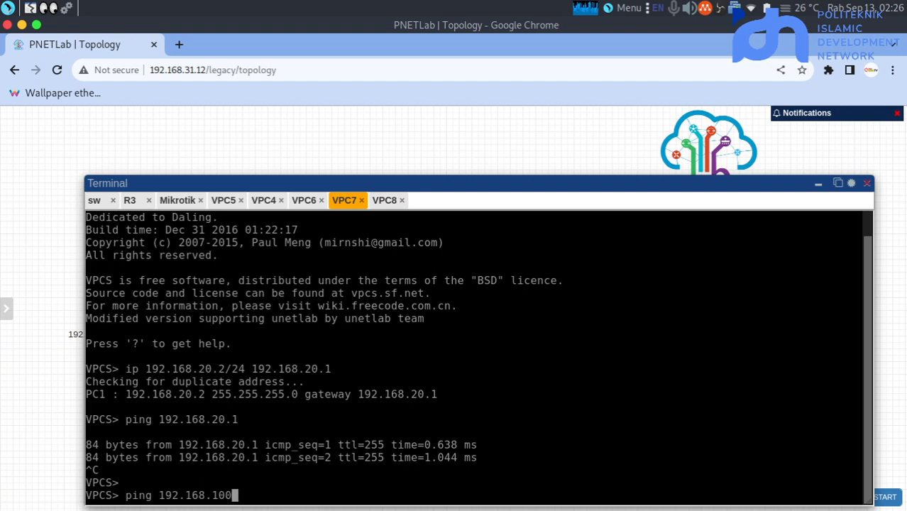
key(BackSpace)
key(BackSpace)
key(BackSpace)
text(200.1)
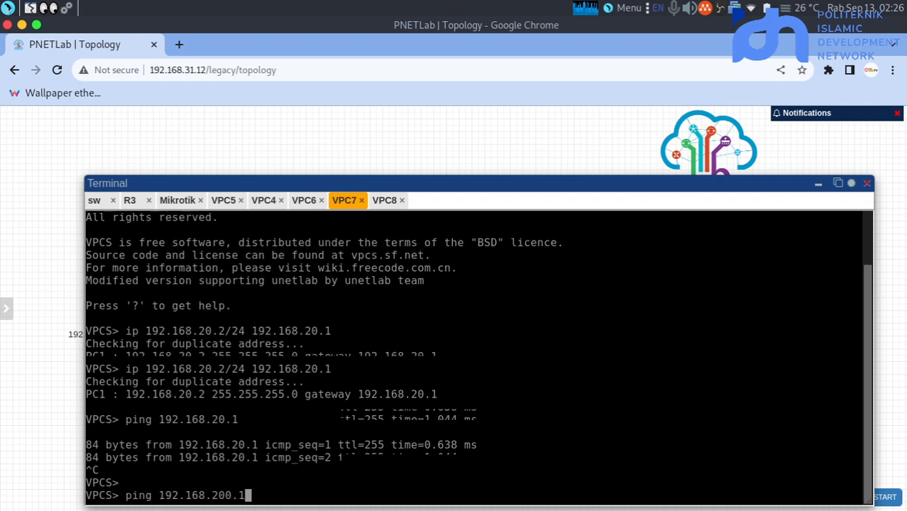
key(Return)
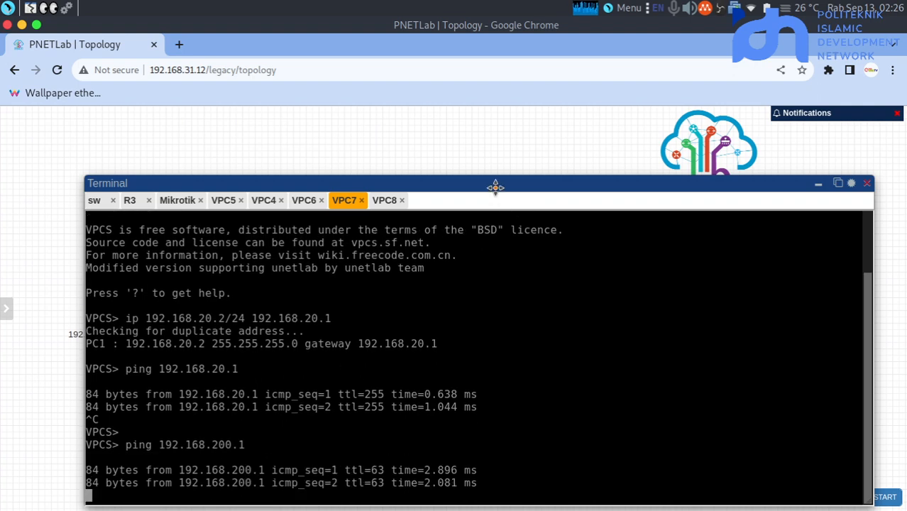
drag(494, 186, 495, 147)
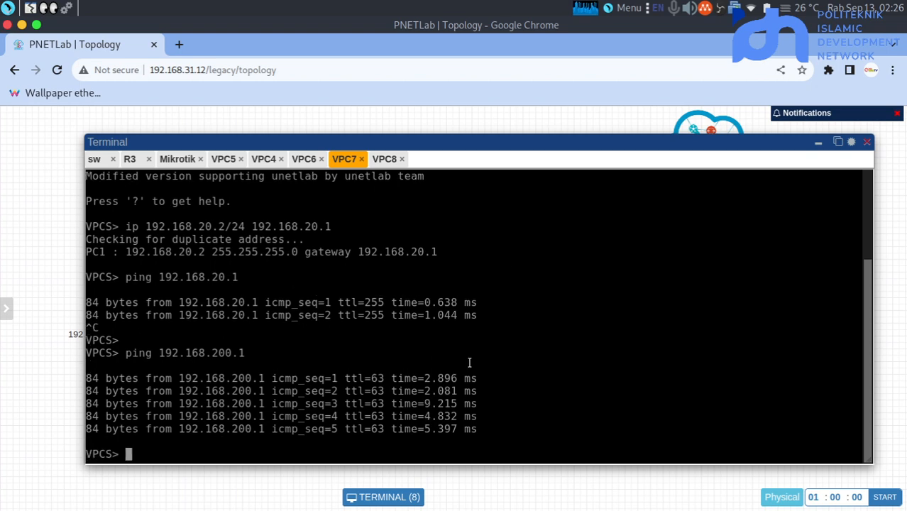
Look up VPC4's DHCP address in its console and ping it at 192.168.200.254 from VPC7
key(Up)
key(BackSpace)
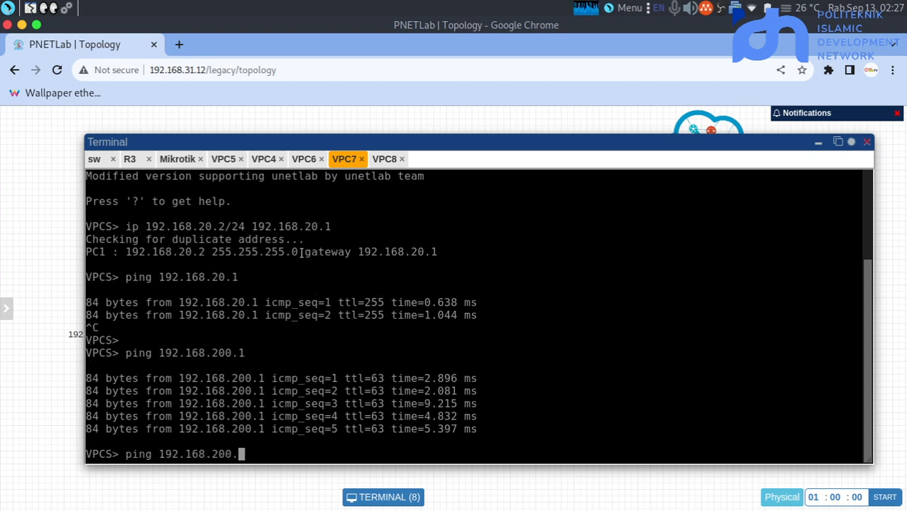
click(263, 159)
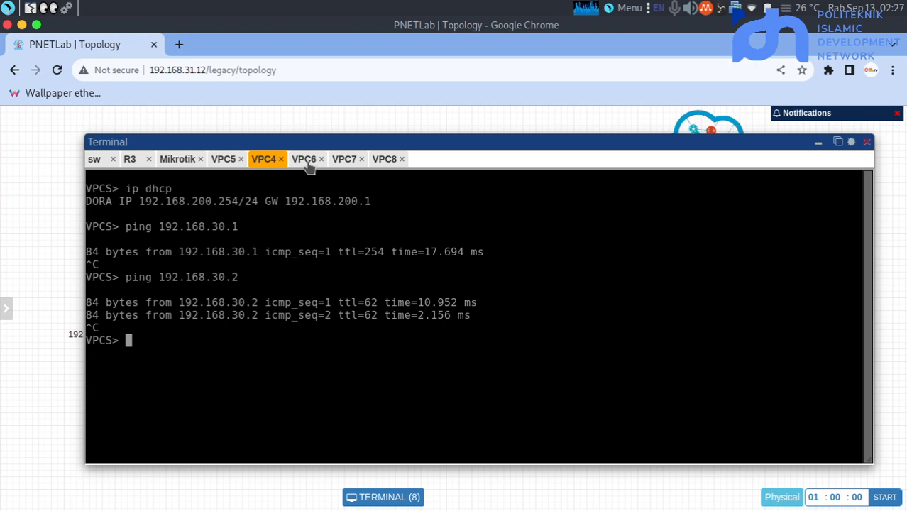
click(345, 162)
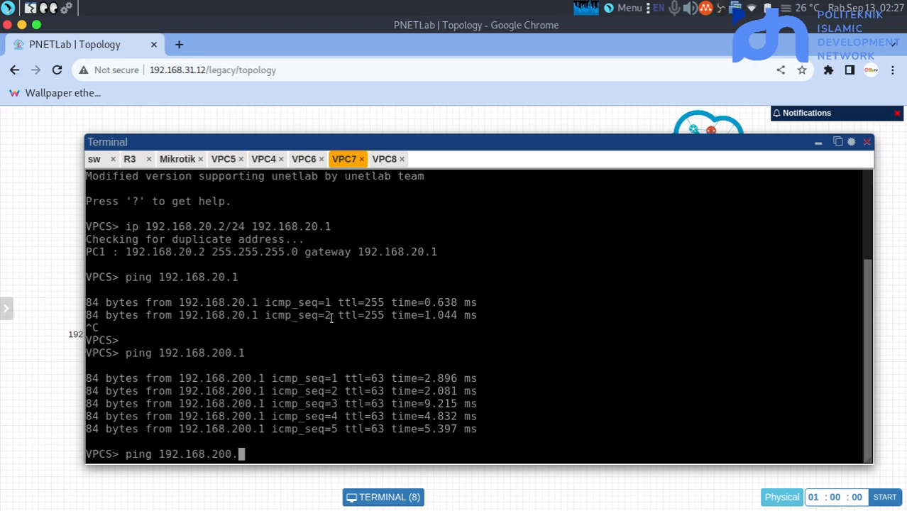
text(254)
key(Return)
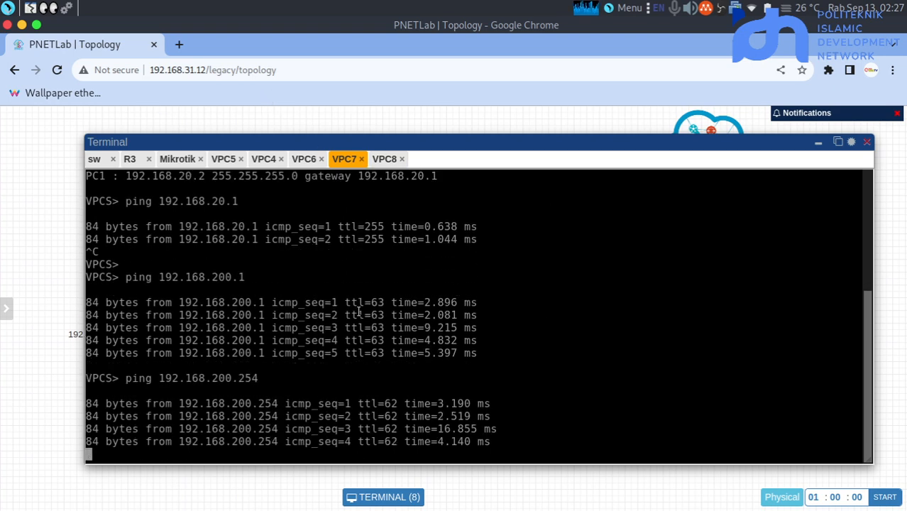
Bring up the MikroTik router's console beside the topology and print its IP routing table with ip route print
click(180, 159)
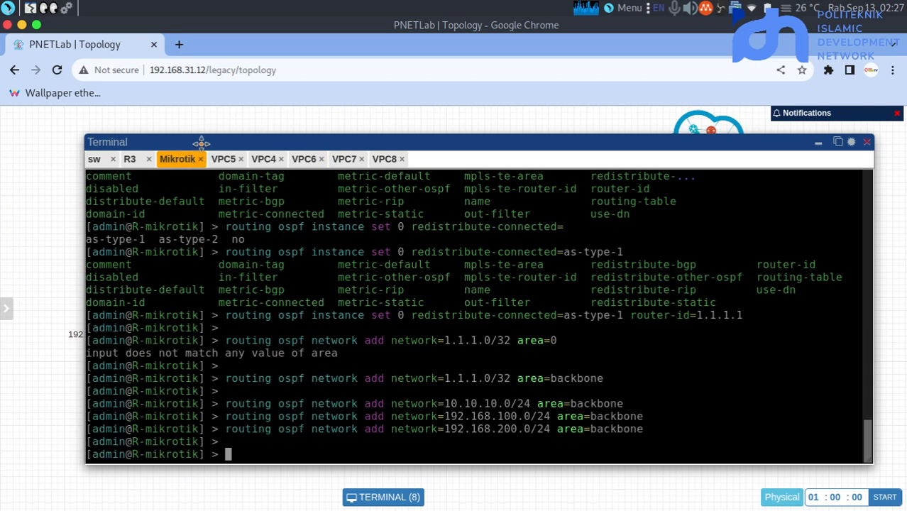
drag(203, 138, 220, 338)
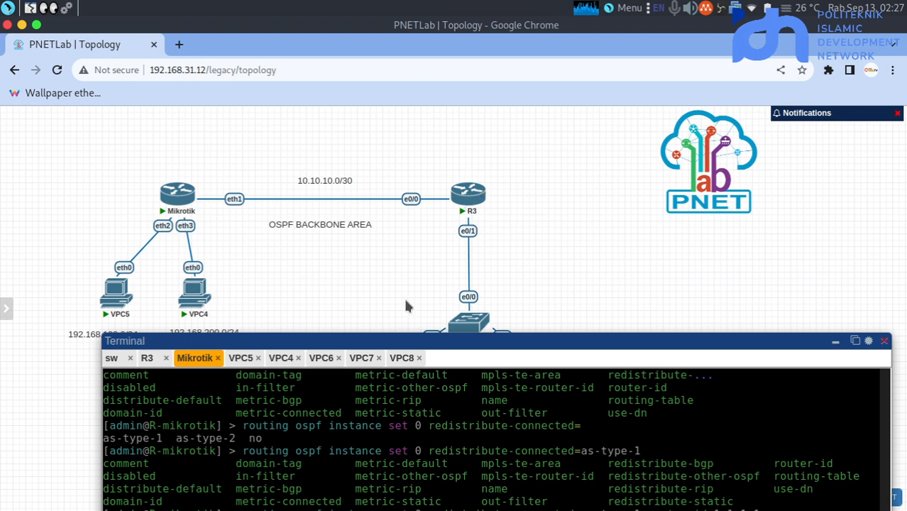
drag(406, 341, 466, 166)
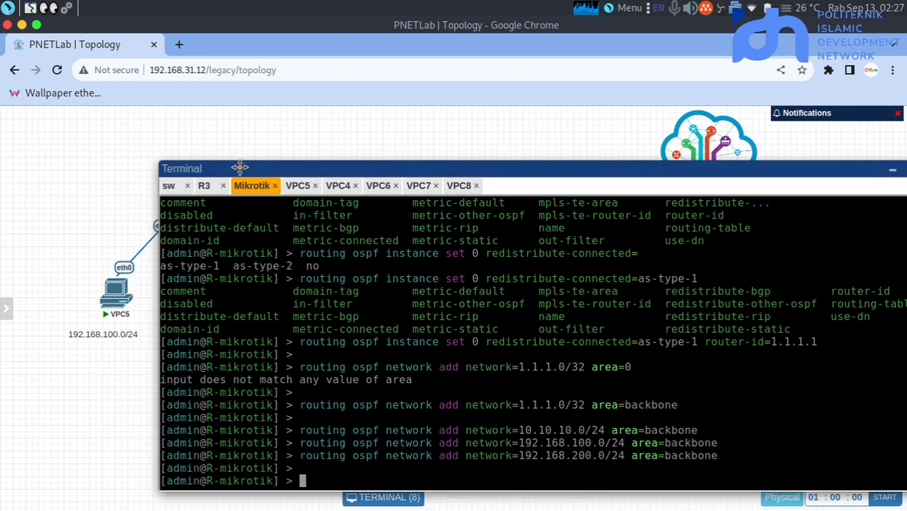
drag(239, 169, 530, 183)
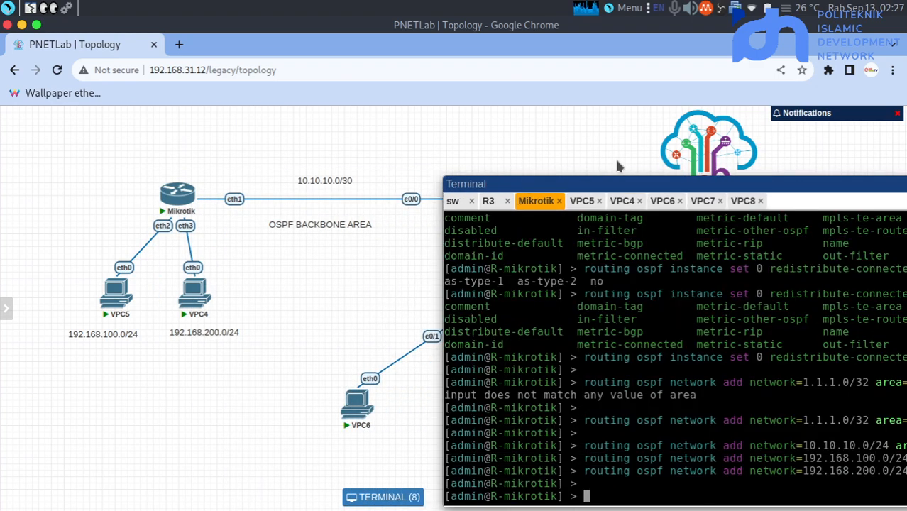
drag(586, 179, 401, 111)
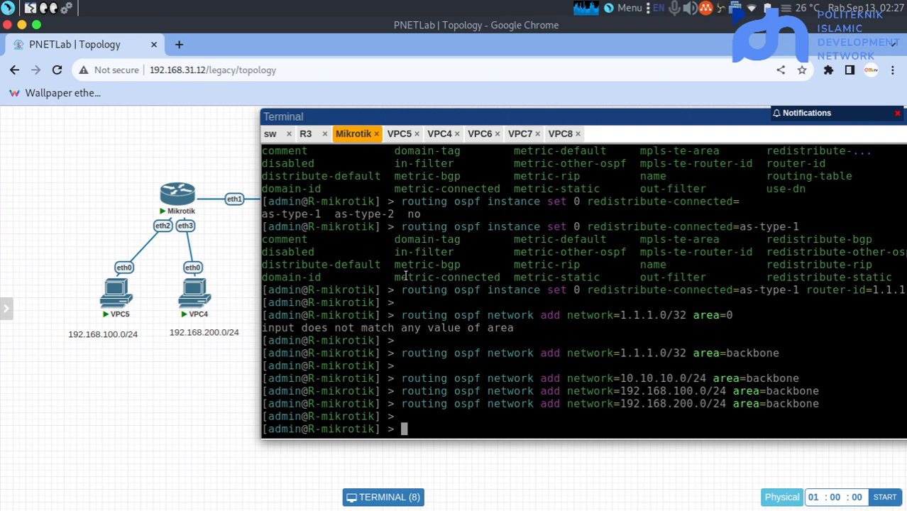
key(Return)
key(Return)
text(ip )
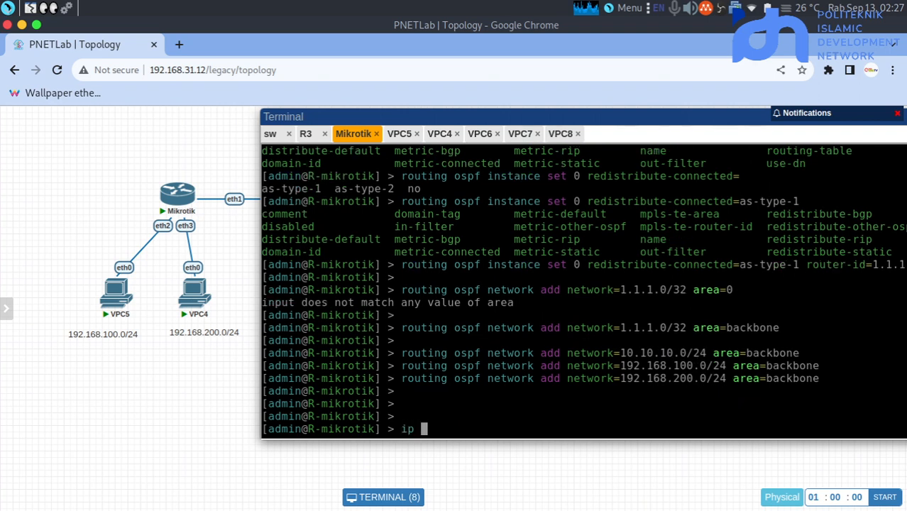
text(route print)
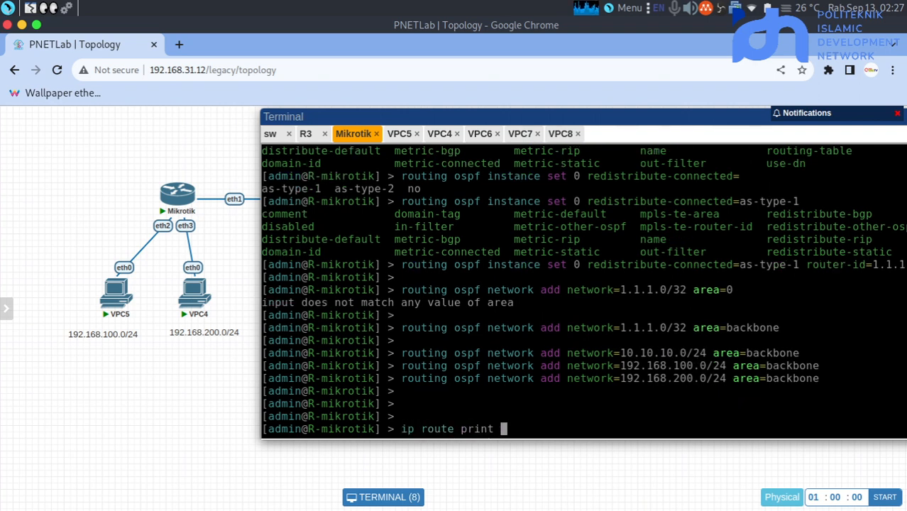
key(Return)
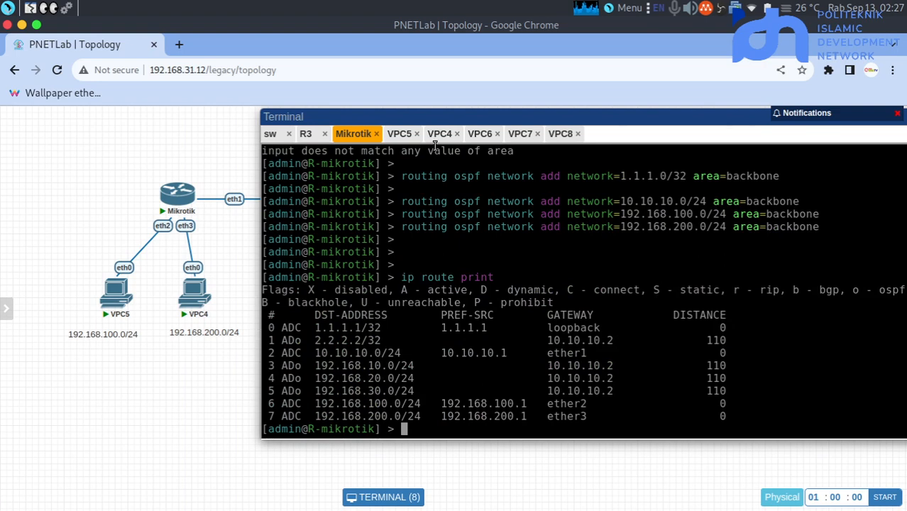
Examine the OSPF-learned routes in the MikroTik routing table, highlighting the 192.168.10.0/24 entry
drag(406, 118, 452, 110)
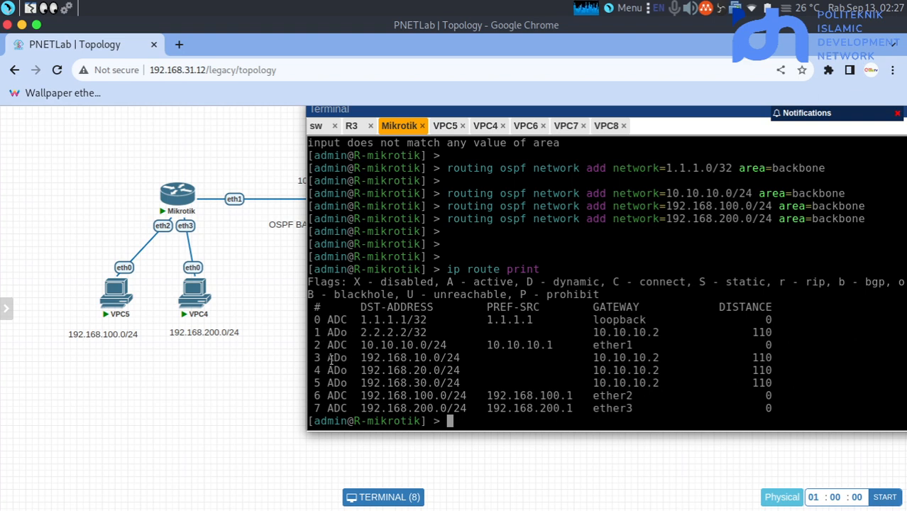
drag(330, 361, 445, 360)
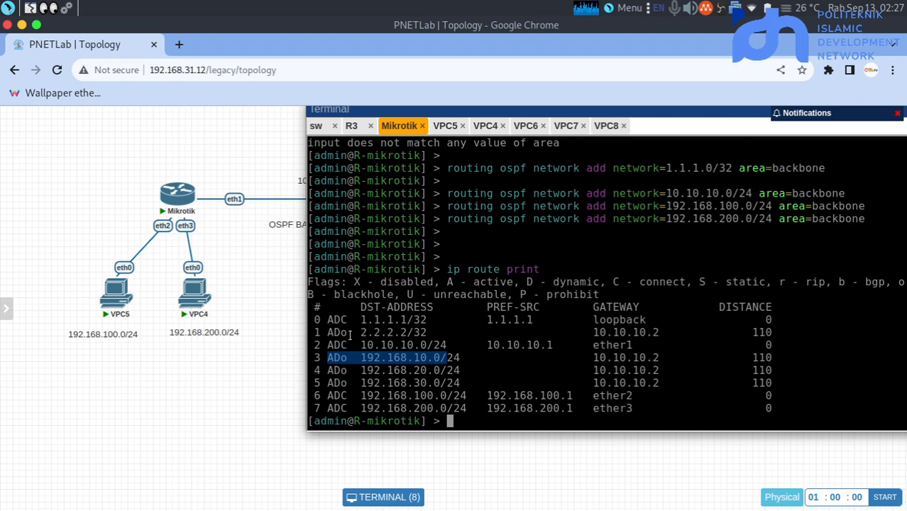
drag(480, 112, 381, 162)
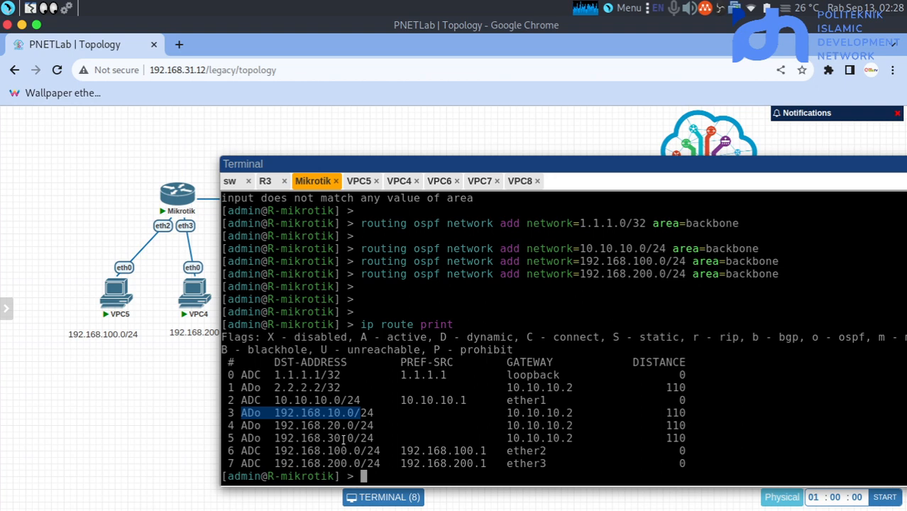
click(290, 389)
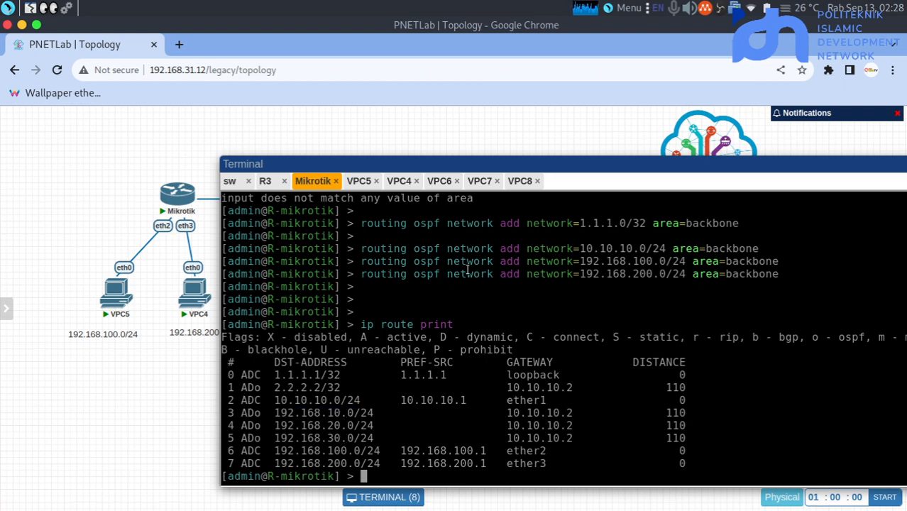
Bring up R3's console and display the Cisco router's complete IP routing table with do sh ip rou
drag(500, 163, 429, 469)
drag(373, 274, 302, 236)
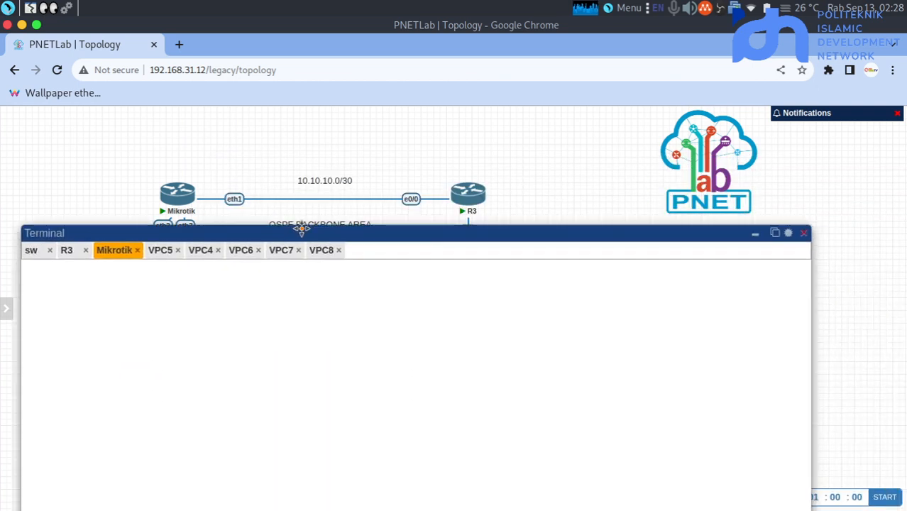
click(66, 250)
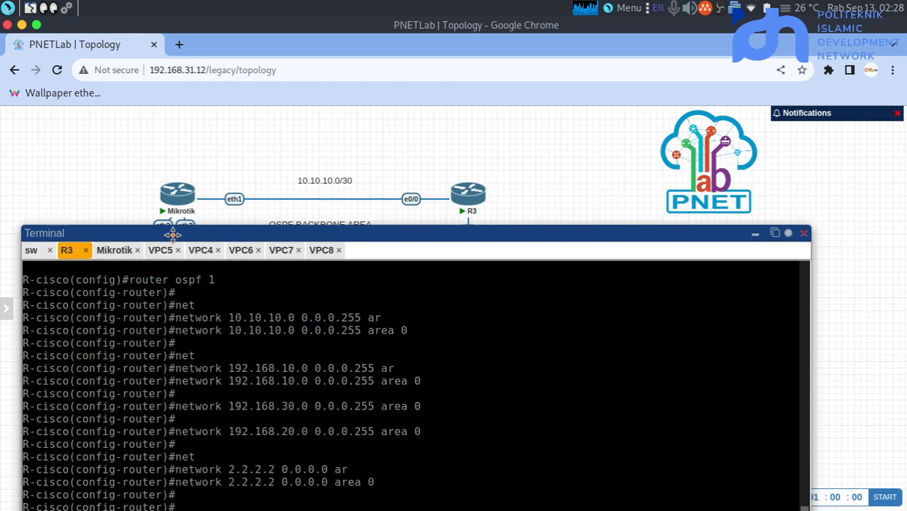
drag(150, 235, 192, 122)
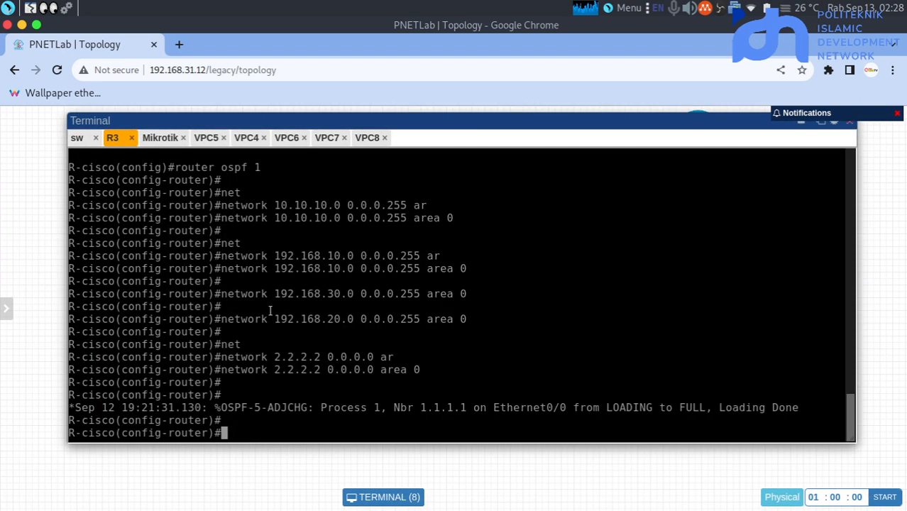
text(do s)
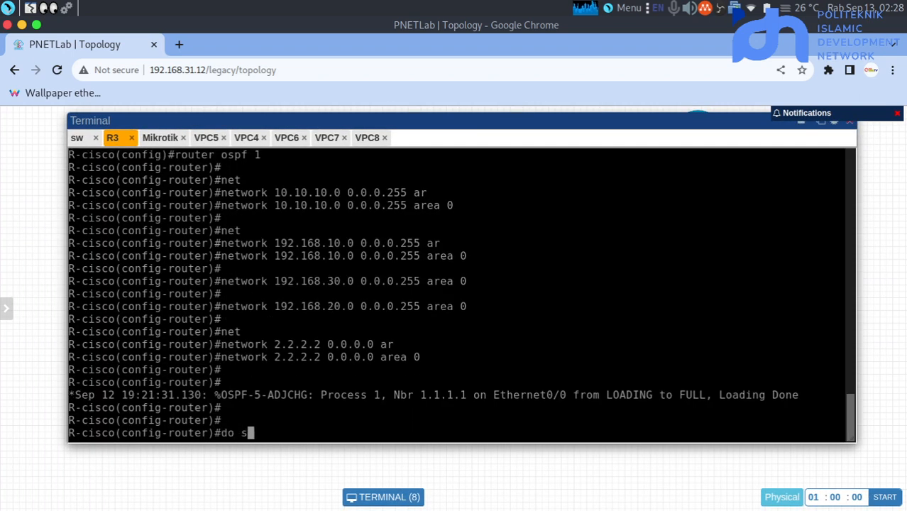
text(h ip ro)
key(Return)
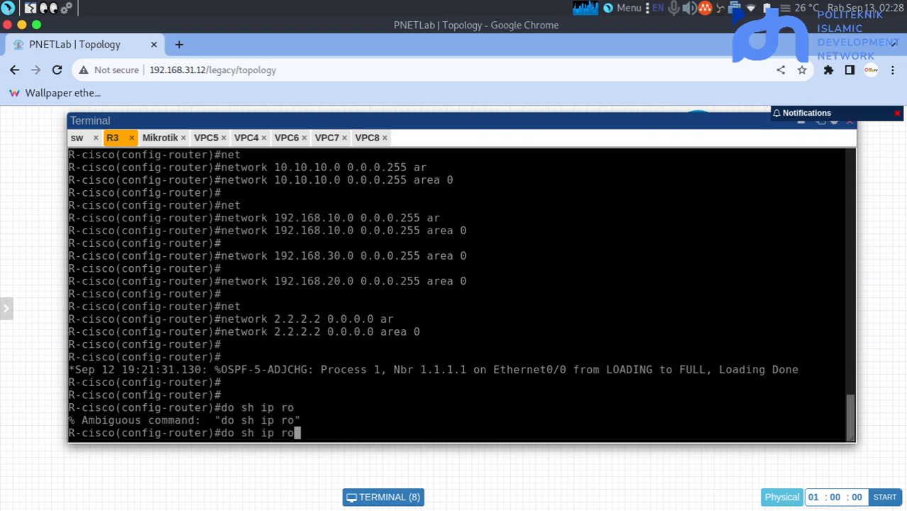
text(u)
key(Return)
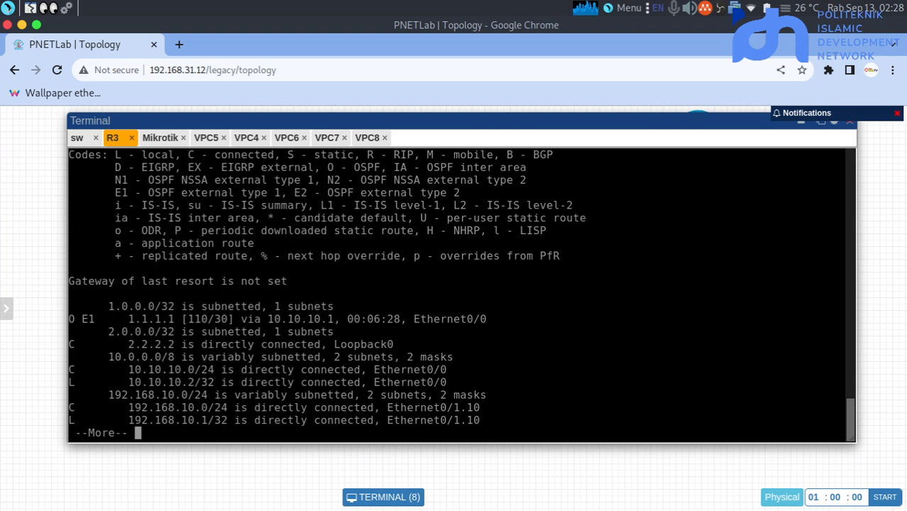
key(space)
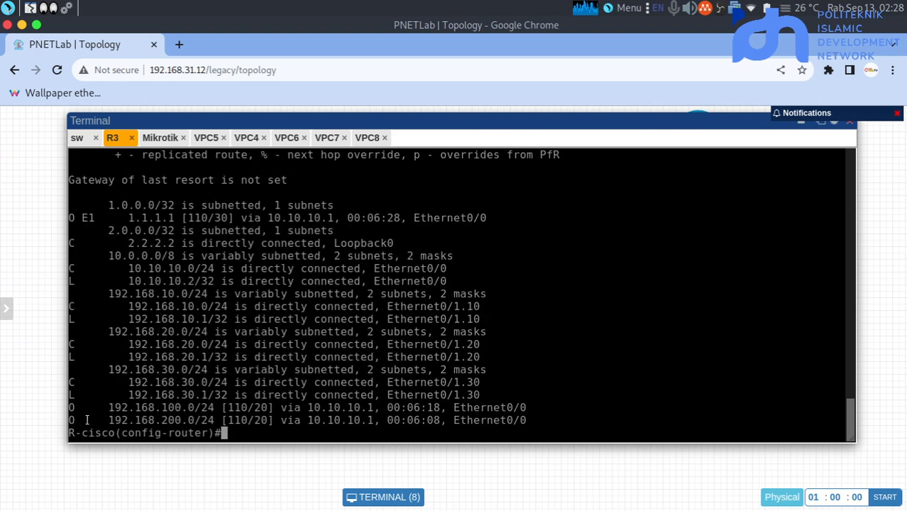
Examine the OSPF-marked routes in R3's routing table and check their codes against the legend
drag(100, 218, 69, 218)
mouse_move(82, 411)
mouse_down()
mouse_move(71, 410)
mouse_move(81, 420)
mouse_up()
click(71, 226)
scroll(134, 234, up, 6)
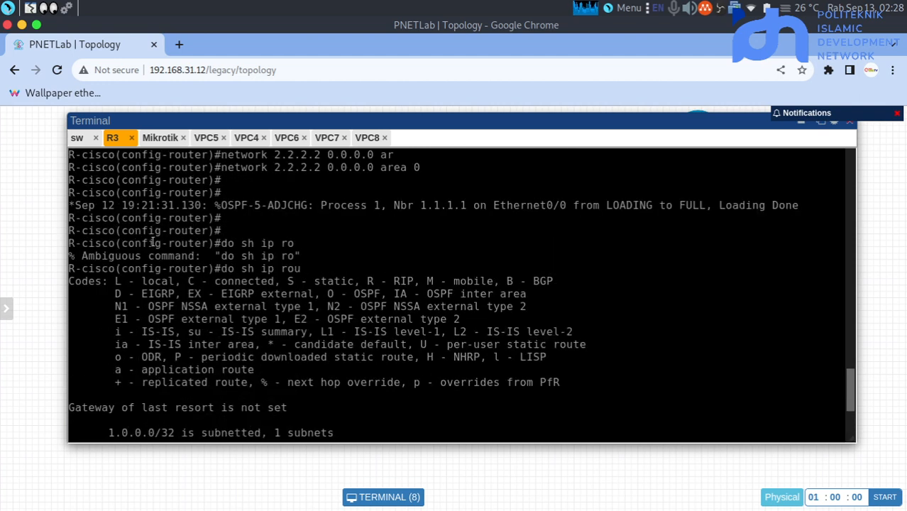
scroll(243, 326, down, 6)
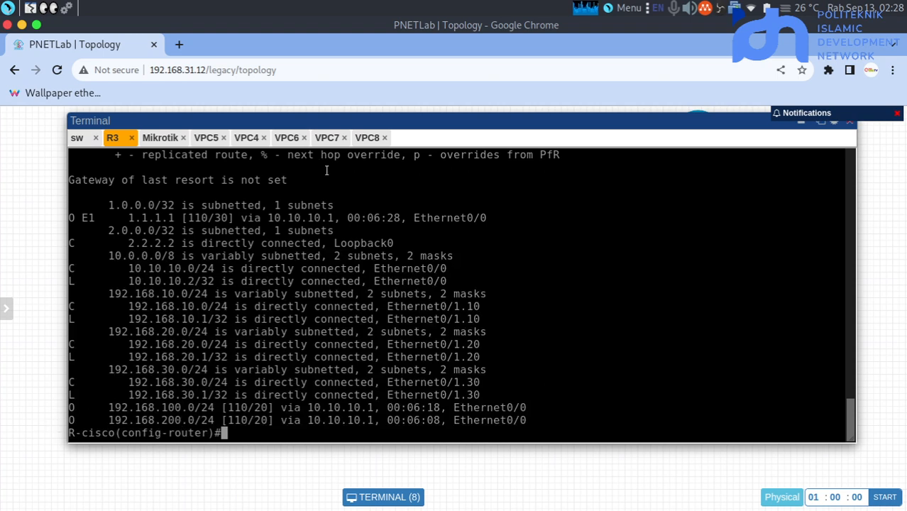
Move the terminal window aside to compare R3's routes with the topology, and minimize it to show the whole lab
drag(318, 124, 522, 107)
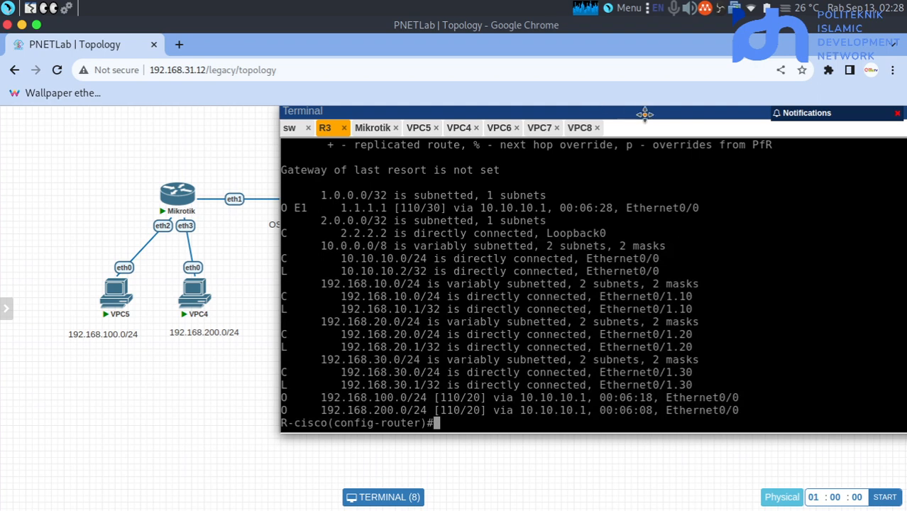
drag(642, 112, 411, 187)
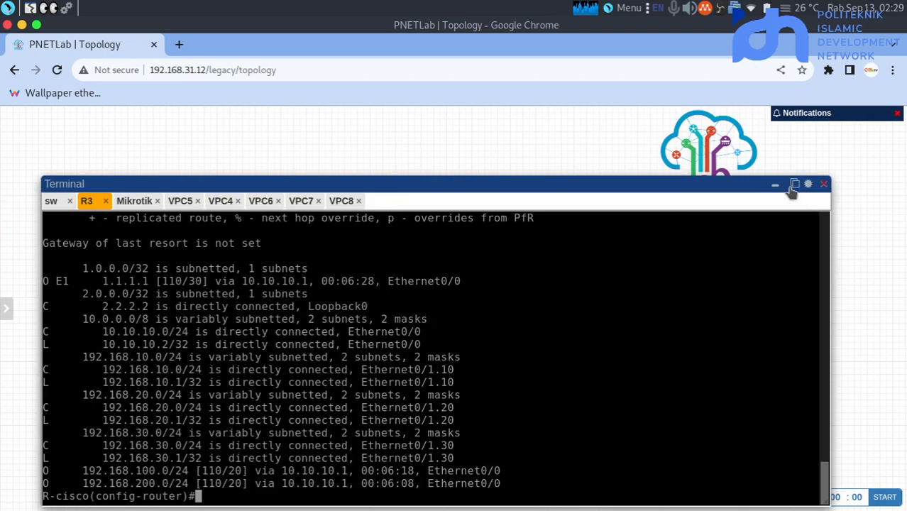
drag(545, 186, 612, 134)
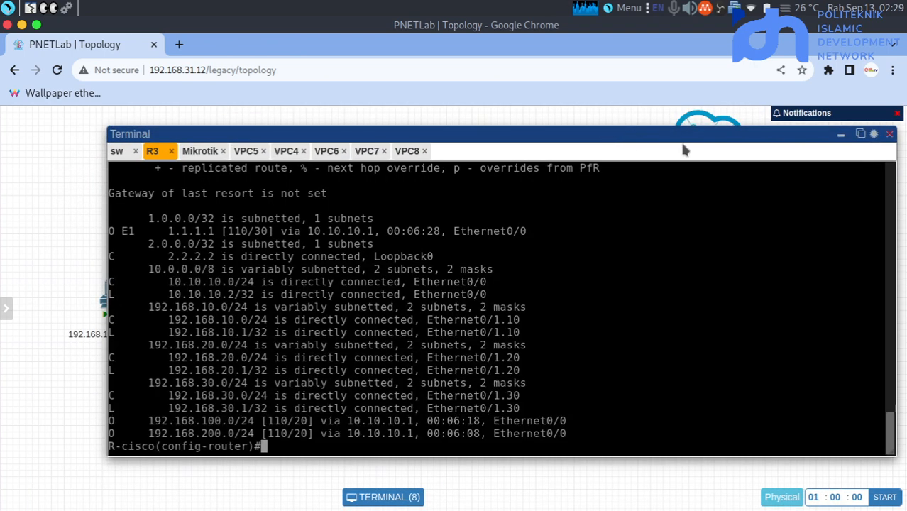
click(841, 136)
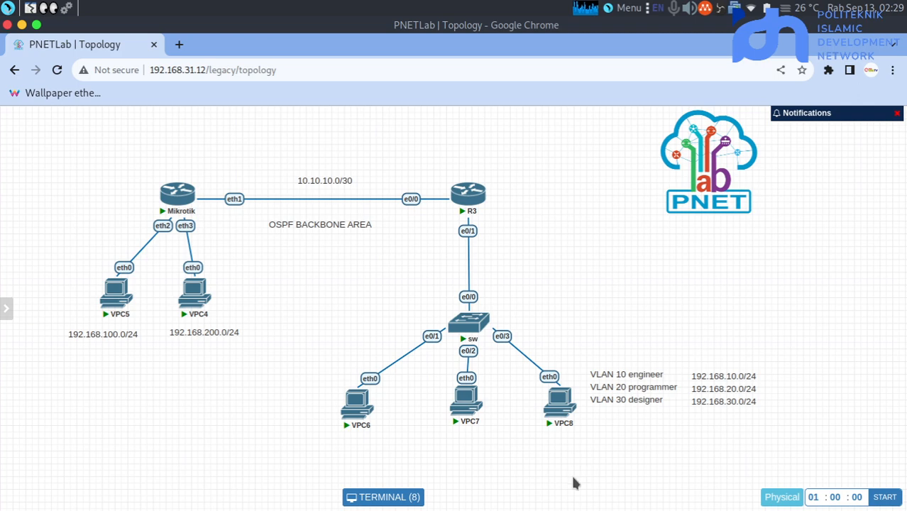
mouse_move(586, 509)
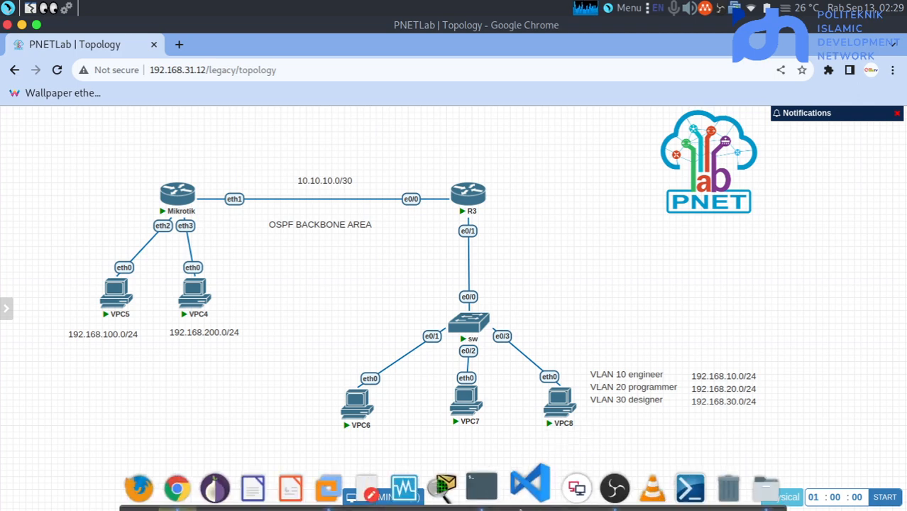
click(605, 485)
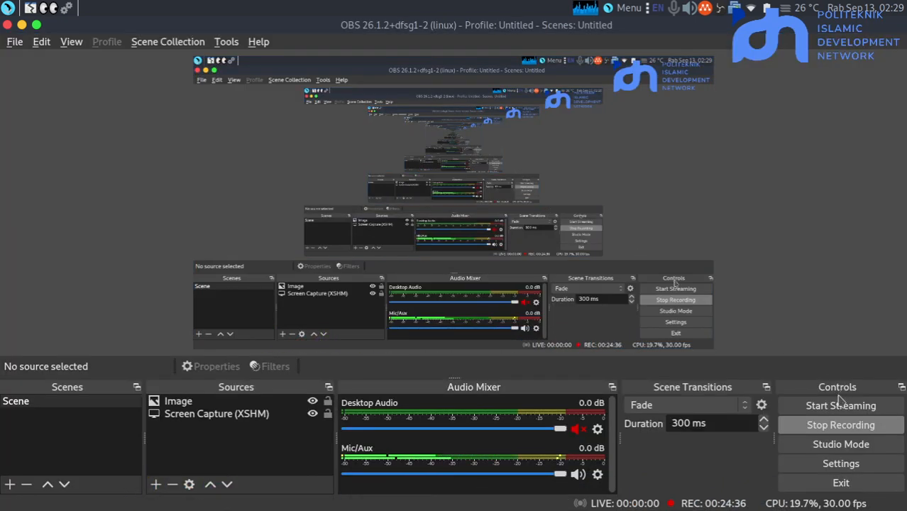